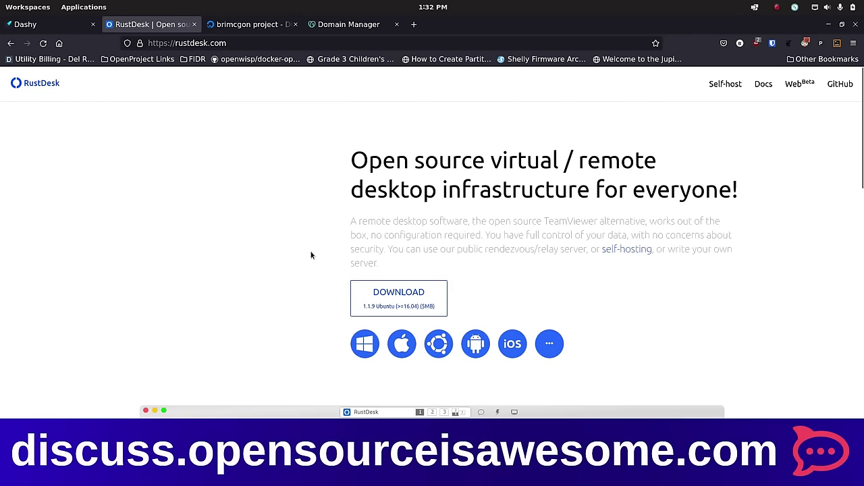
pyautogui.scroll(-5, 311, 255)
pyautogui.scroll(-1, 311, 254)
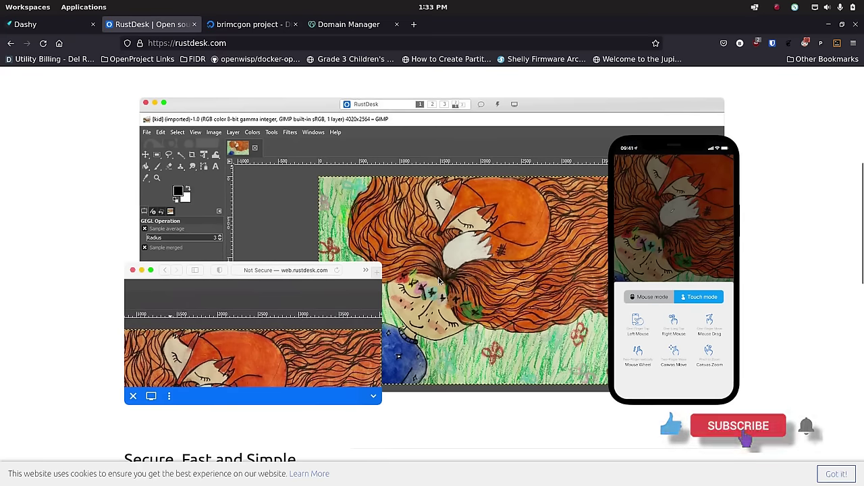
pyautogui.scroll(-5, 443, 280)
pyautogui.scroll(-3, 293, 293)
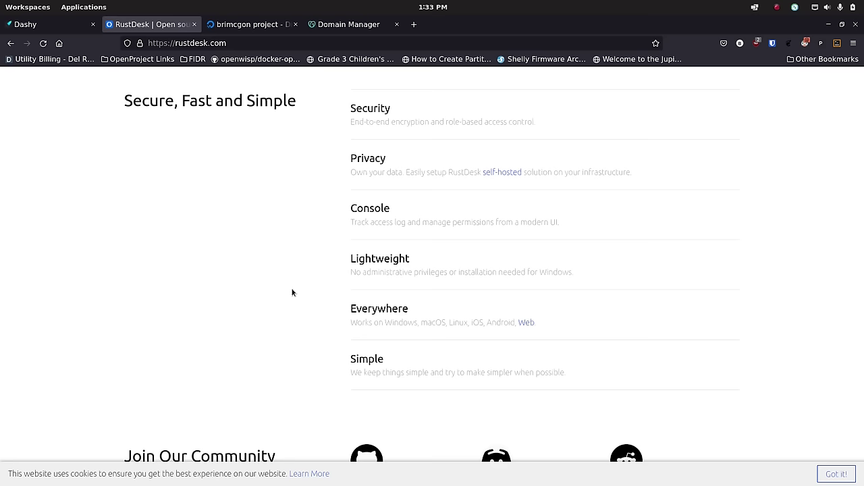
pyautogui.scroll(-5, 293, 292)
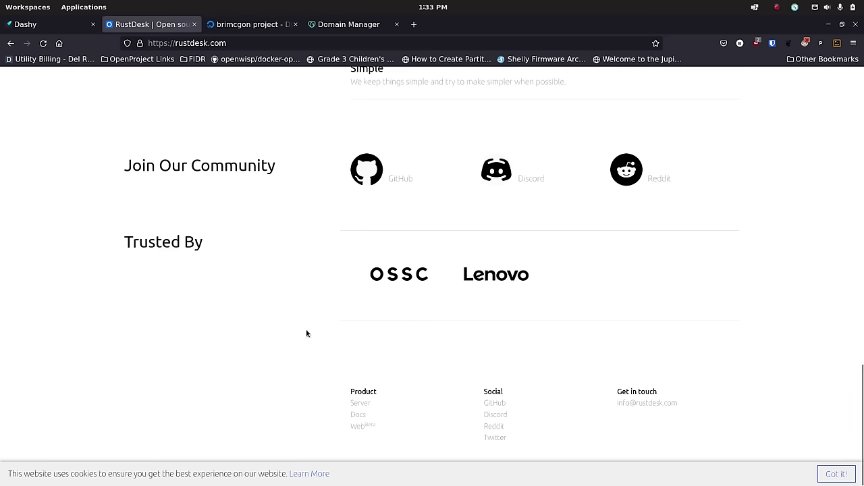
pyautogui.scroll(3, 305, 328)
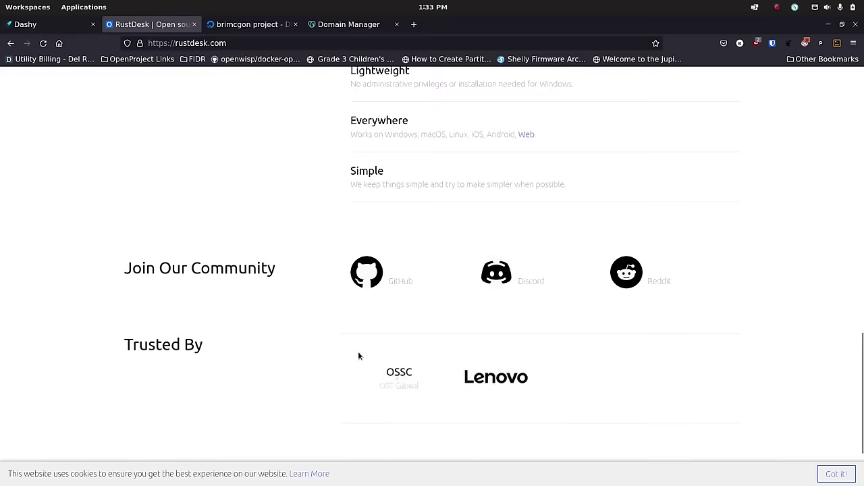
pyautogui.scroll(-3, 321, 345)
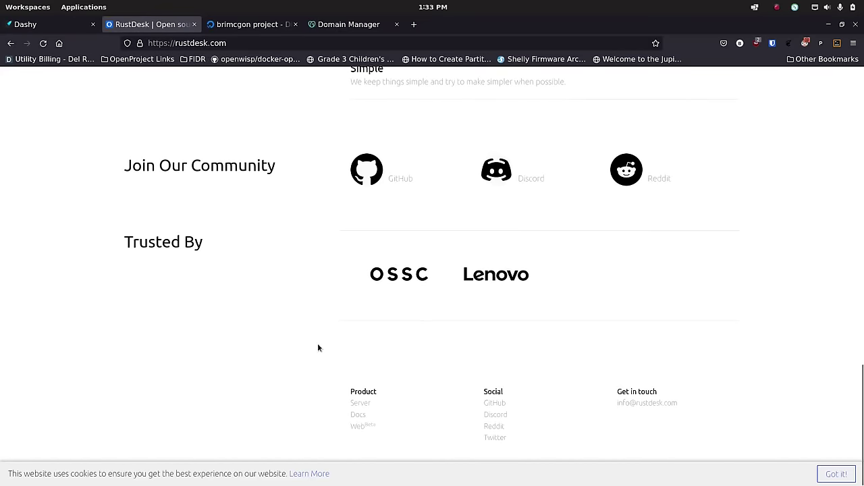
pyautogui.scroll(5, 318, 344)
pyautogui.scroll(10, 319, 347)
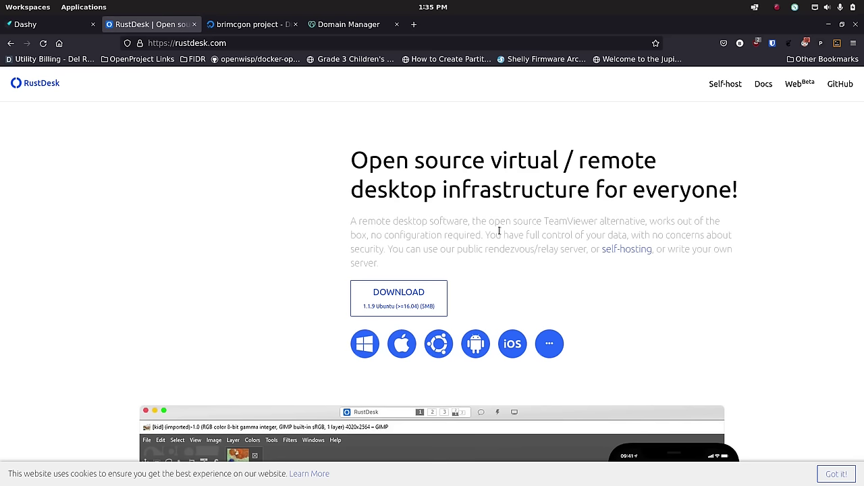
# Review the existing routemehome.org DNS records in GoDaddy's Domain Manager
pyautogui.click(273, 30)
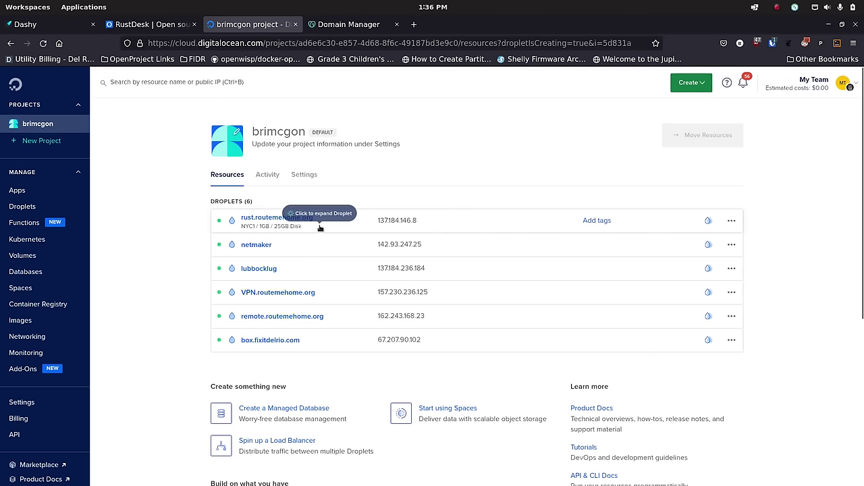
pyautogui.click(352, 29)
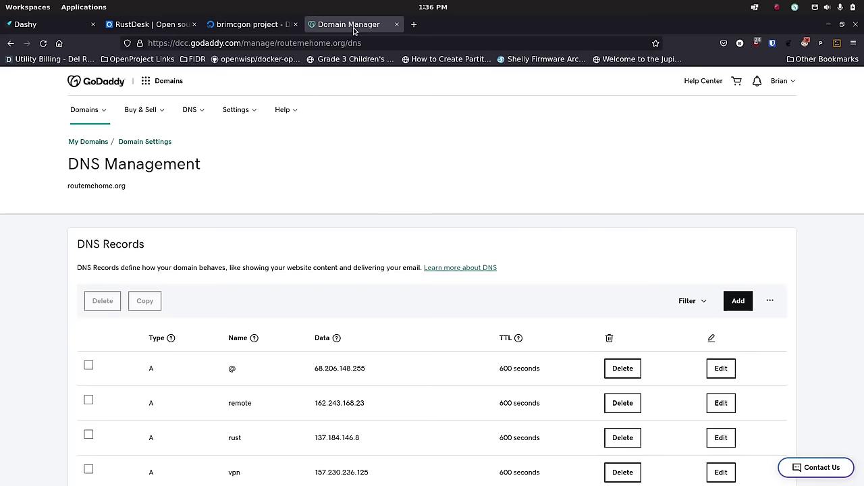
pyautogui.scroll(-1, 214, 276)
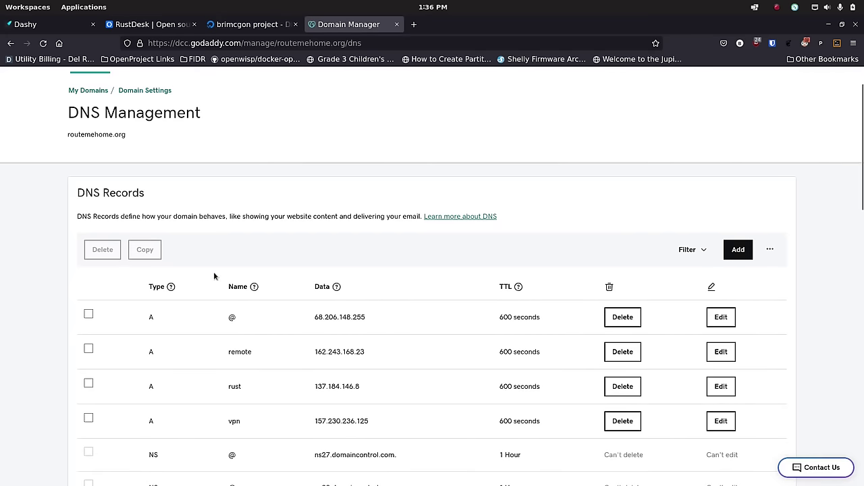
pyautogui.scroll(-3, 214, 276)
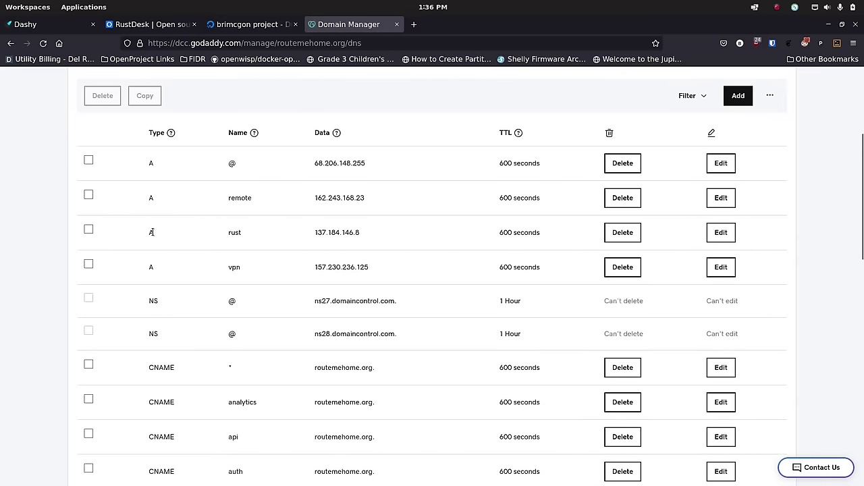
pyautogui.scroll(2, 132, 183)
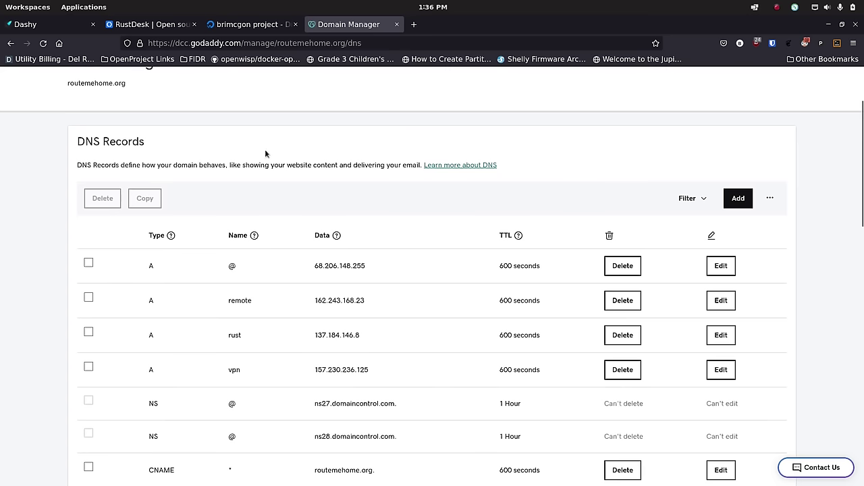
# Start a new A record named rust, then bring up the droplet list for its IP
pyautogui.click(738, 199)
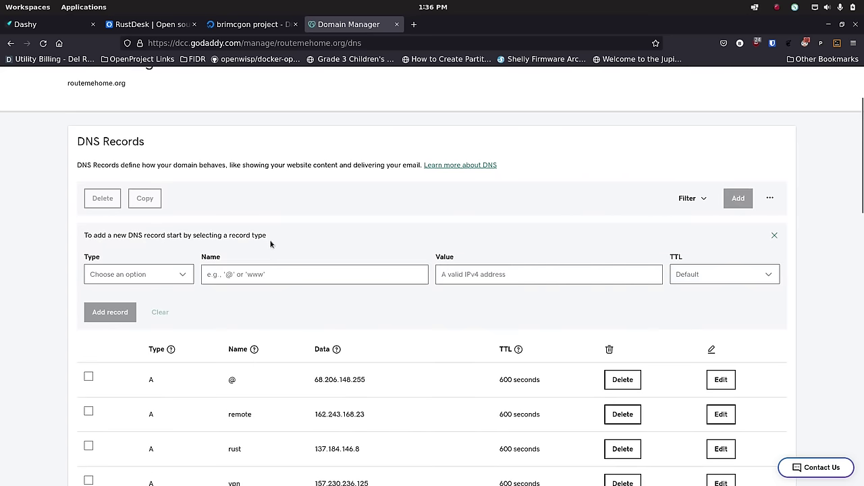
pyautogui.click(187, 277)
pyautogui.click(135, 297)
pyautogui.click(280, 277)
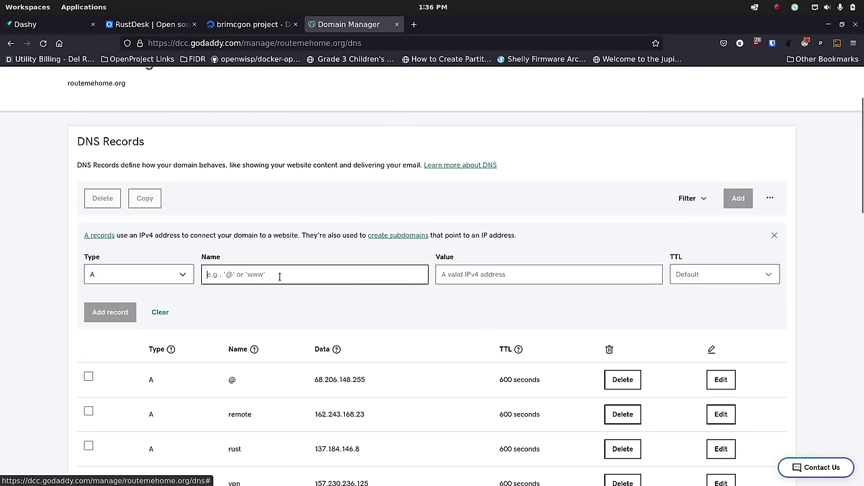
pyautogui.write('rusy')
pyautogui.click(507, 274)
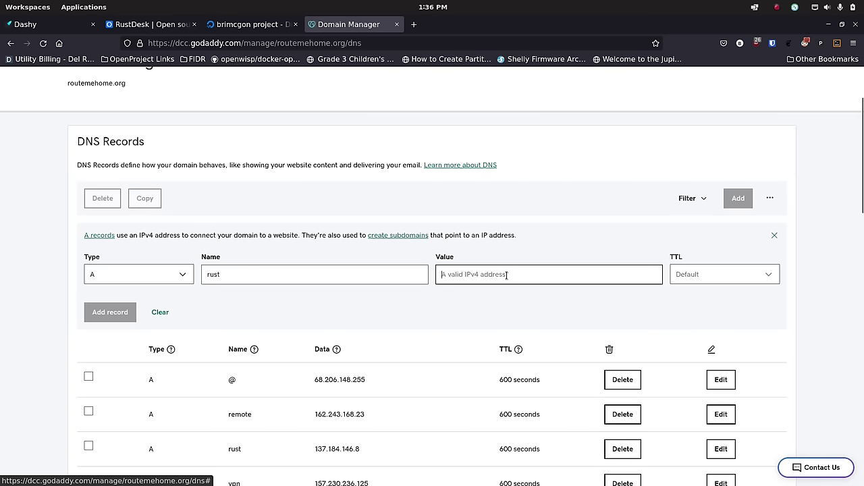
pyautogui.click(250, 24)
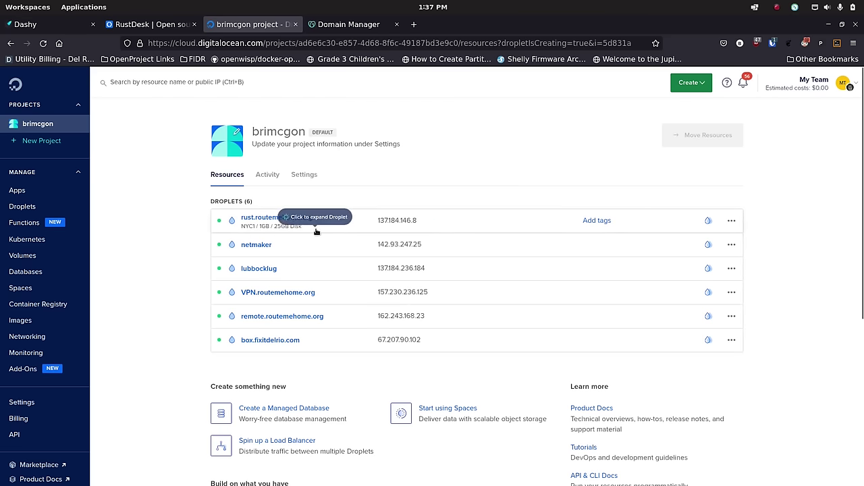
# Check the rust DNS record against droplet IP 137.184.146.8, then return to the RustDesk homepage
pyautogui.click(346, 25)
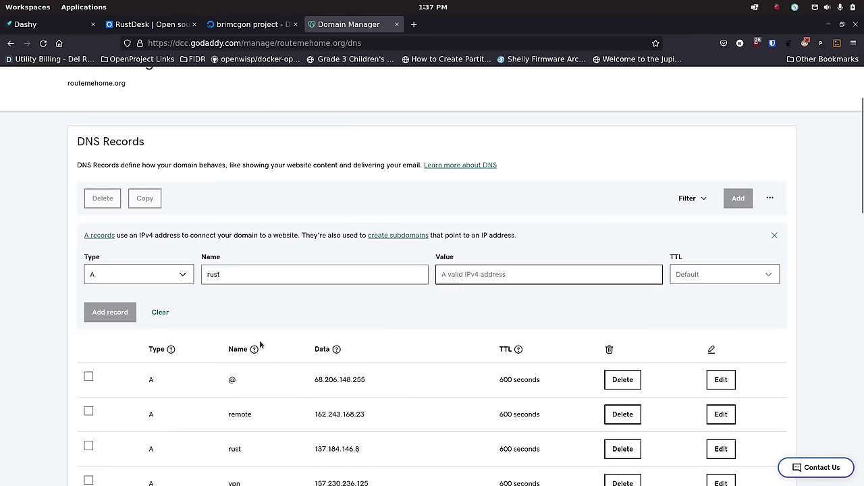
pyautogui.scroll(-3, 263, 348)
pyautogui.scroll(5, 266, 347)
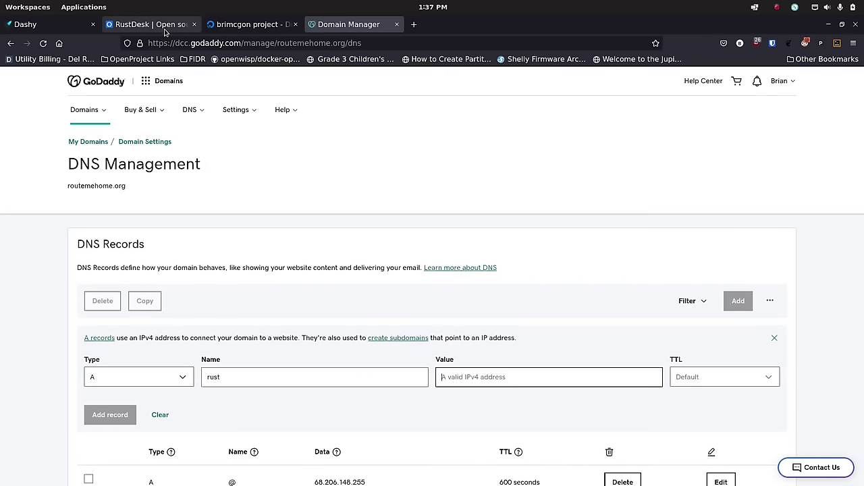
pyautogui.click(252, 24)
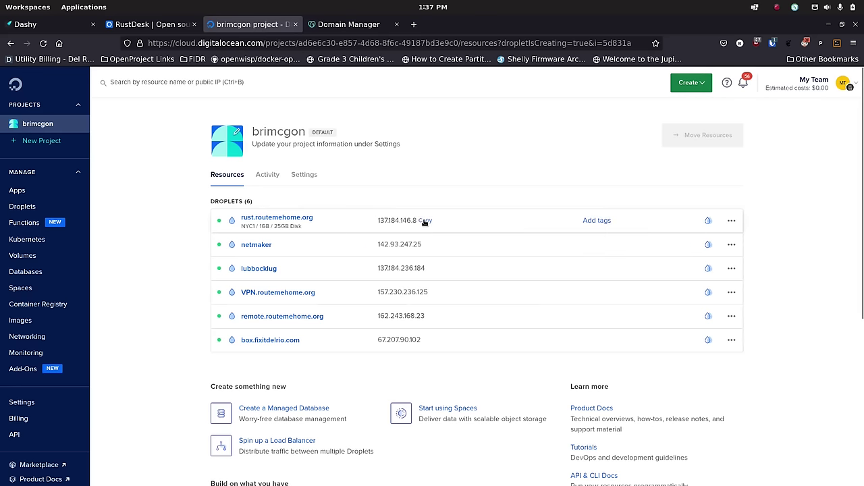
pyautogui.click(160, 27)
pyautogui.moveTo(389, 483)
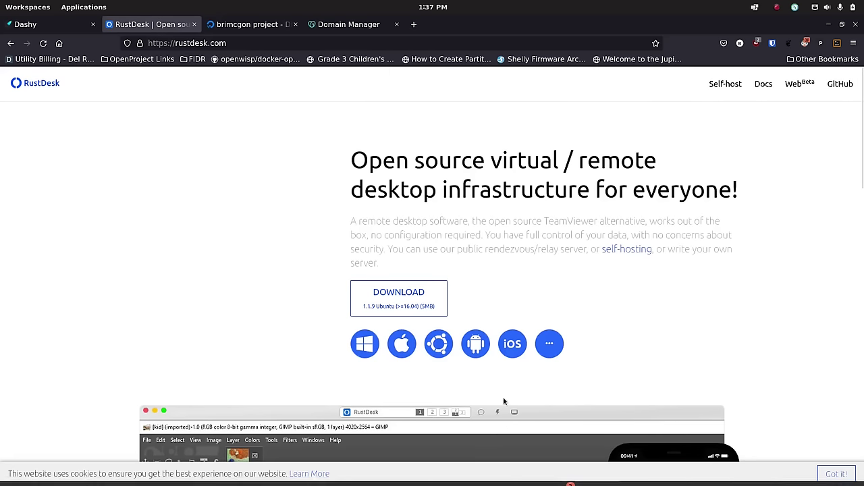
# Open a new full-screen terminal with slightly enlarged text
pyautogui.hotkey('ctrl', 'alt', 't')
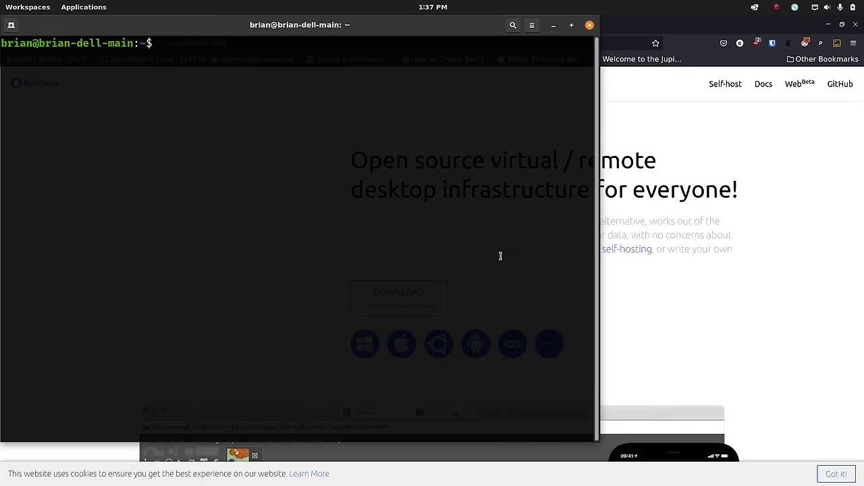
pyautogui.hotkey('ctrl', '+')
pyautogui.hotkey('ctrl', '+')
pyautogui.hotkey('ctrl', '+')
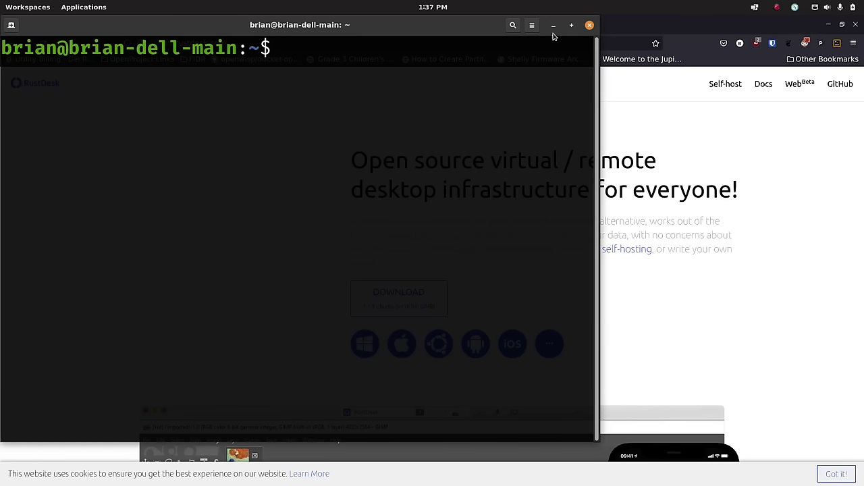
pyautogui.doubleClick(463, 32)
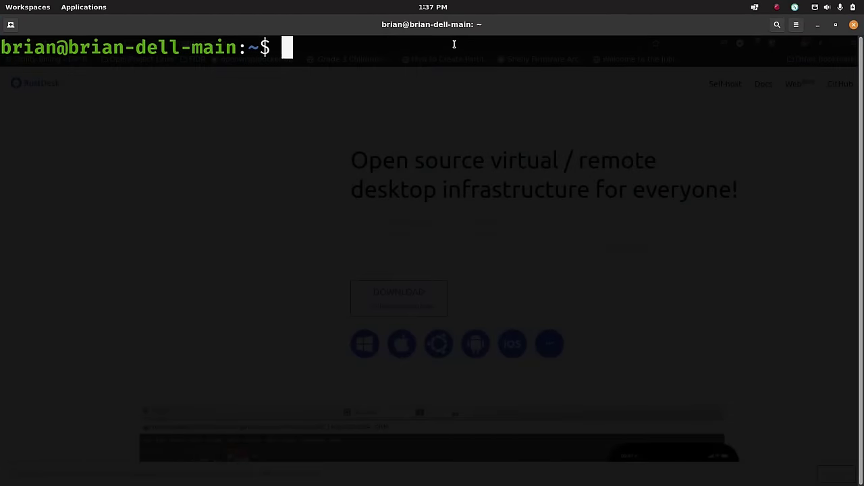
pyautogui.hotkey('ctrl', '-')
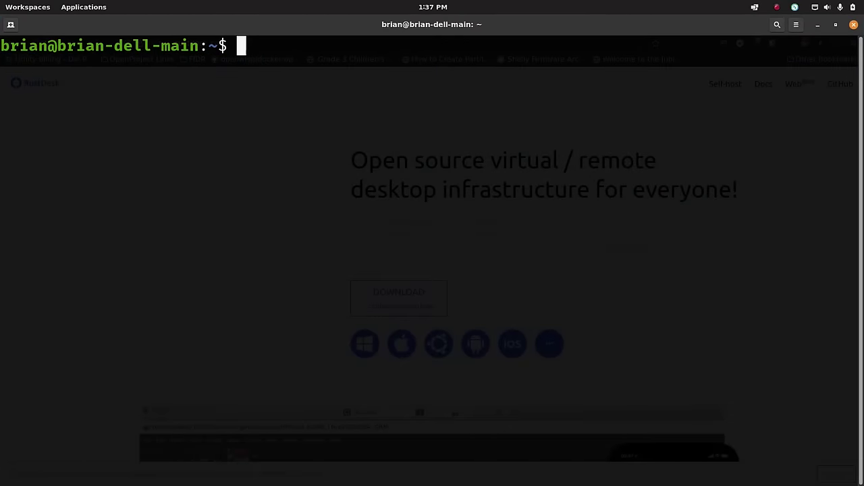
# SSH as root into rust.routemehome.org, accept the host key, clear the screen, and un-maximize the window
pyautogui.write('sh')
pyautogui.press('BackSpace')
pyautogui.write('sh root@')
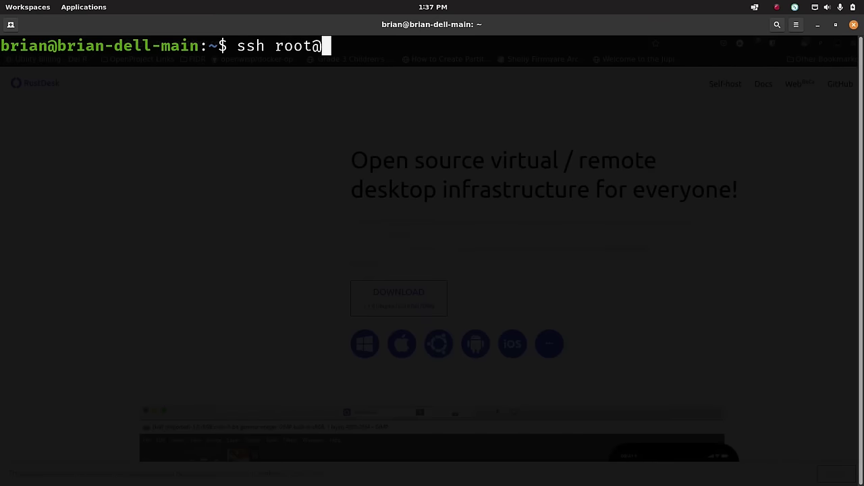
pyautogui.write('rus')
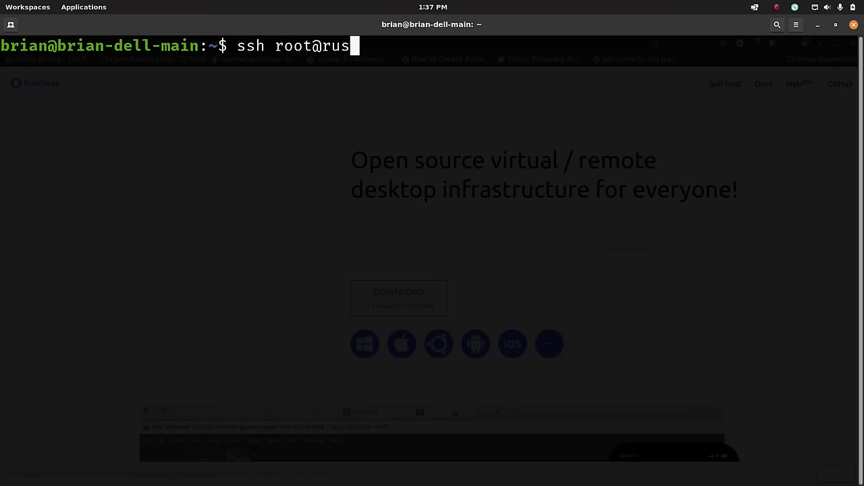
pyautogui.write('t.routemehom')
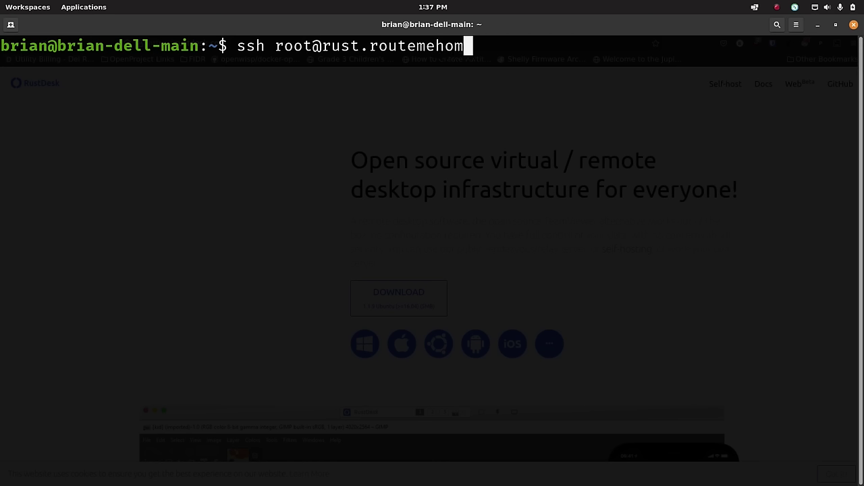
pyautogui.write('e.org')
pyautogui.press('Return')
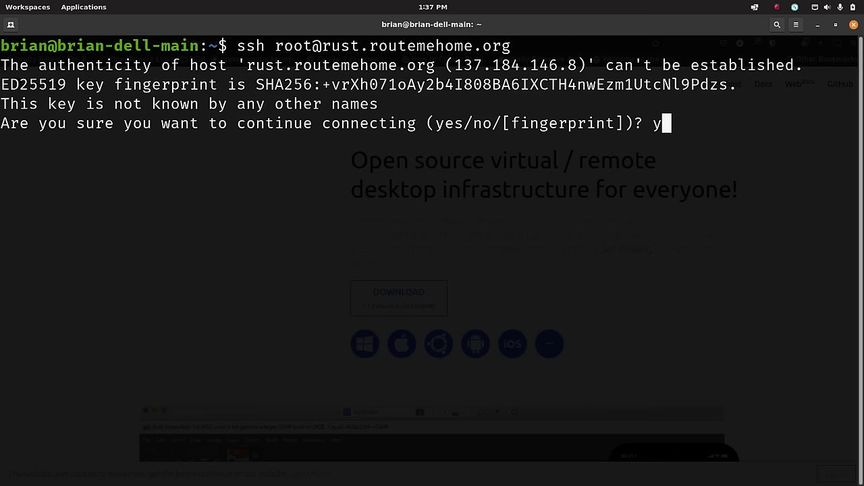
pyautogui.write('yes')
pyautogui.press('Return')
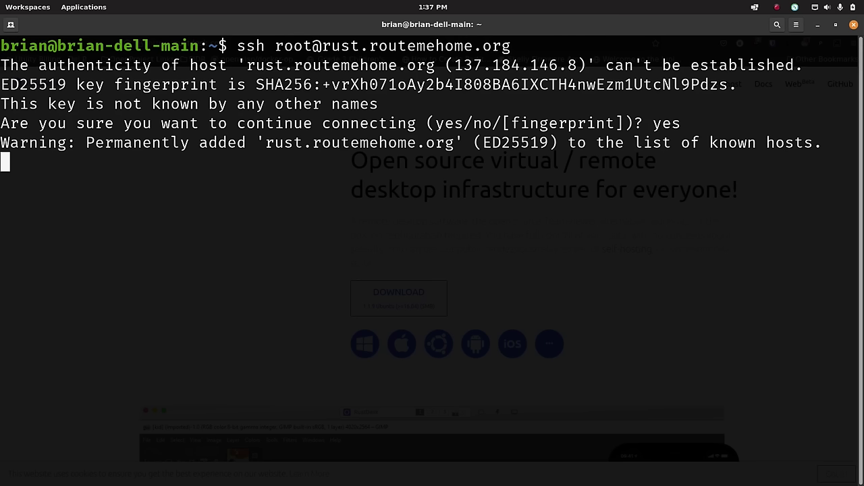
pyautogui.write('clear')
pyautogui.press('Return')
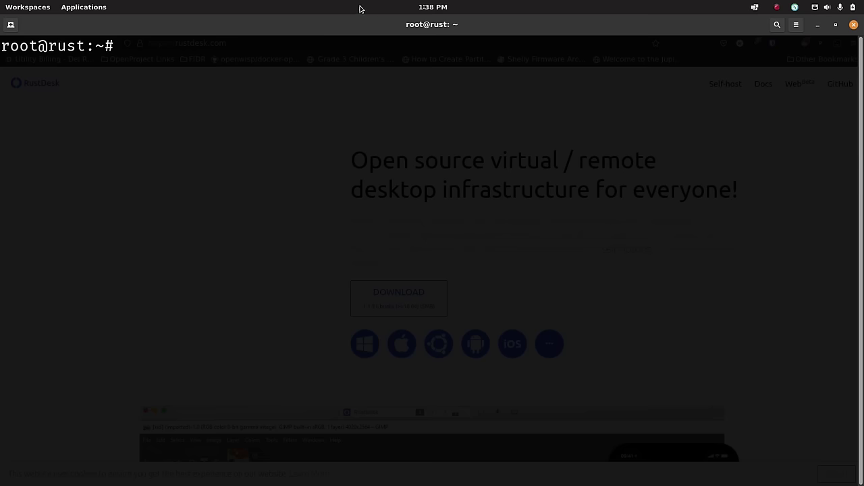
pyautogui.moveTo(344, 22); pyautogui.dragTo(315, 56)
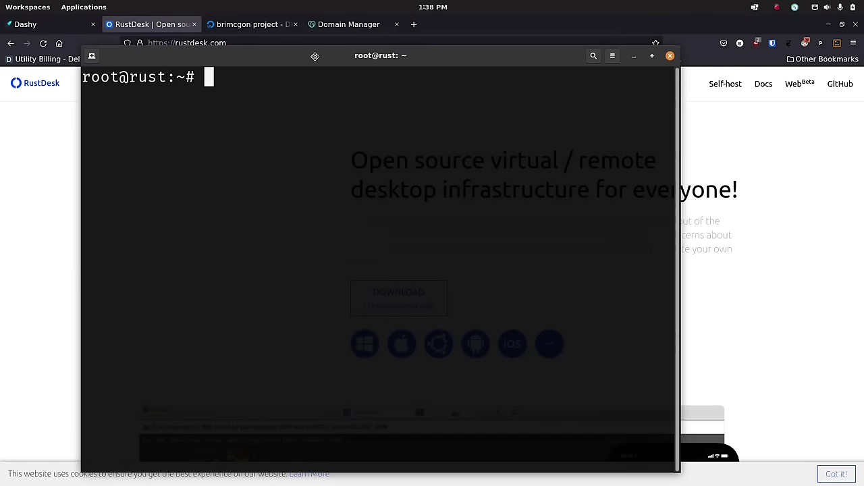
# Load gitlab.com in a new tab and view the docker_installs project's file list and README
pyautogui.click(414, 24)
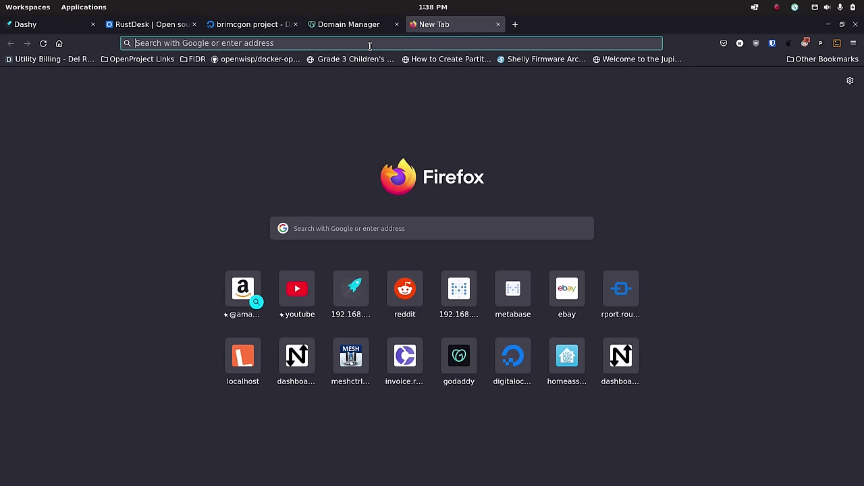
pyautogui.click(370, 44)
pyautogui.write('gitlab.co')
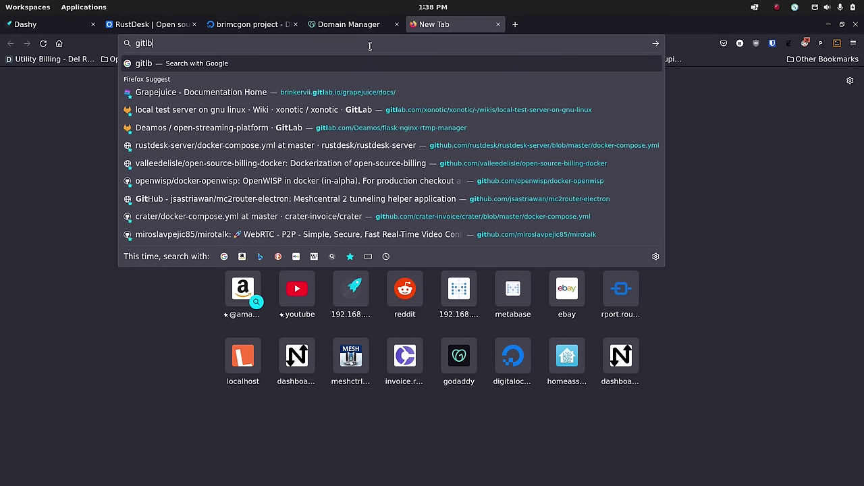
pyautogui.write('m')
pyautogui.press('Return')
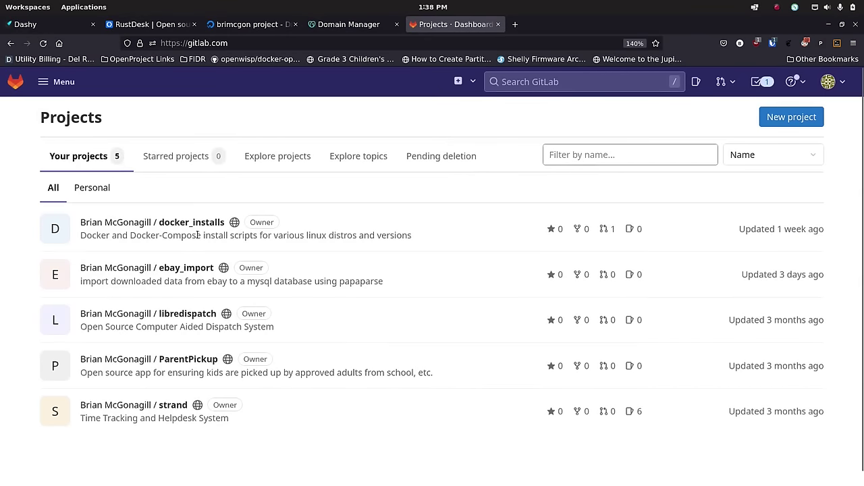
pyautogui.click(195, 223)
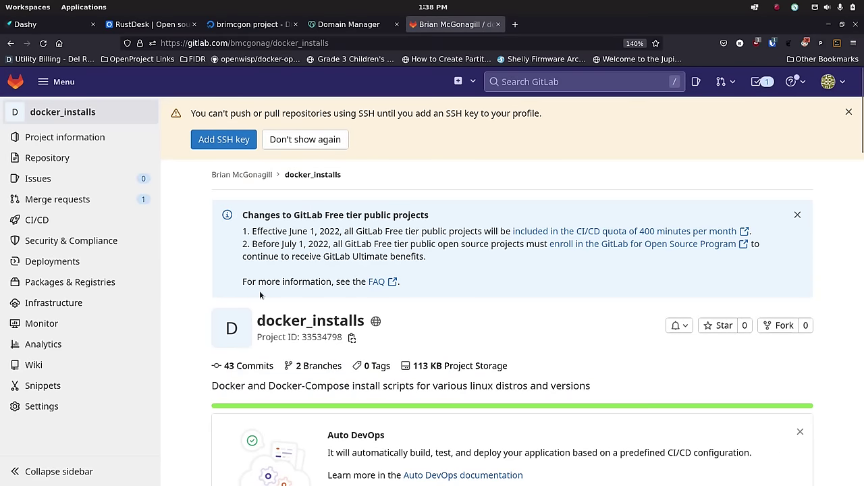
pyautogui.scroll(-5, 201, 306)
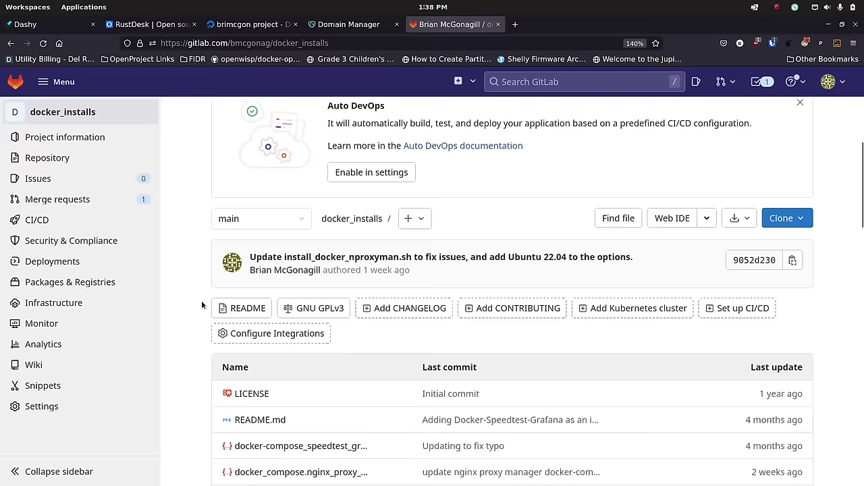
pyautogui.scroll(-2, 201, 305)
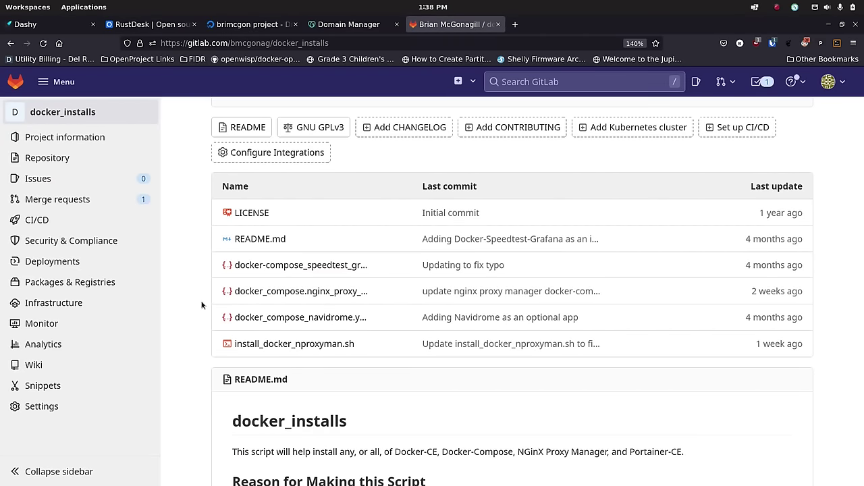
pyautogui.moveTo(353, 481)
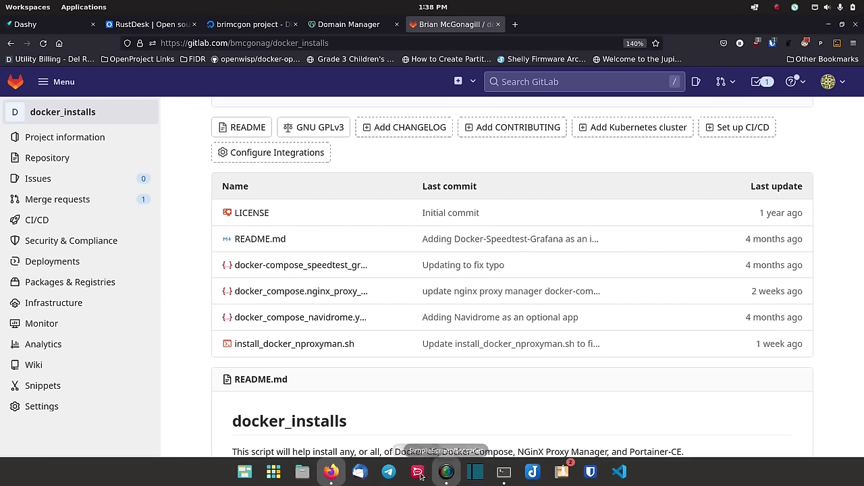
# Bring the server terminal full-screen and run adduser for the new user account
pyautogui.click(504, 472)
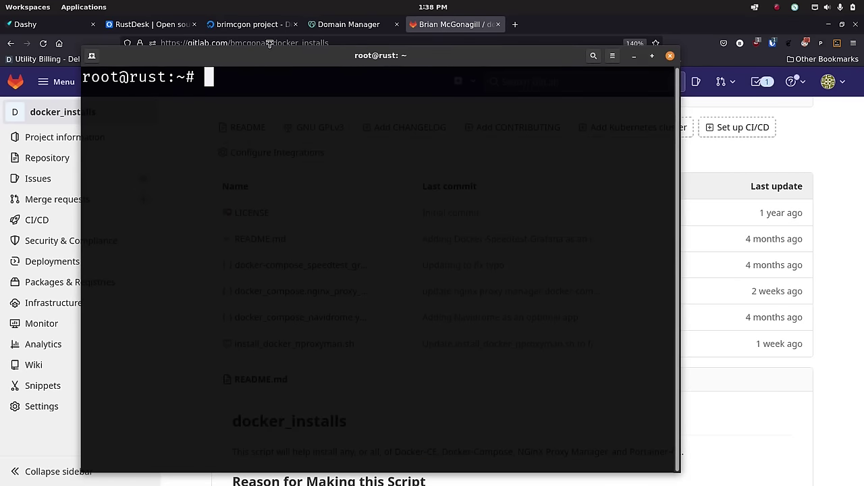
pyautogui.press('super+Up')
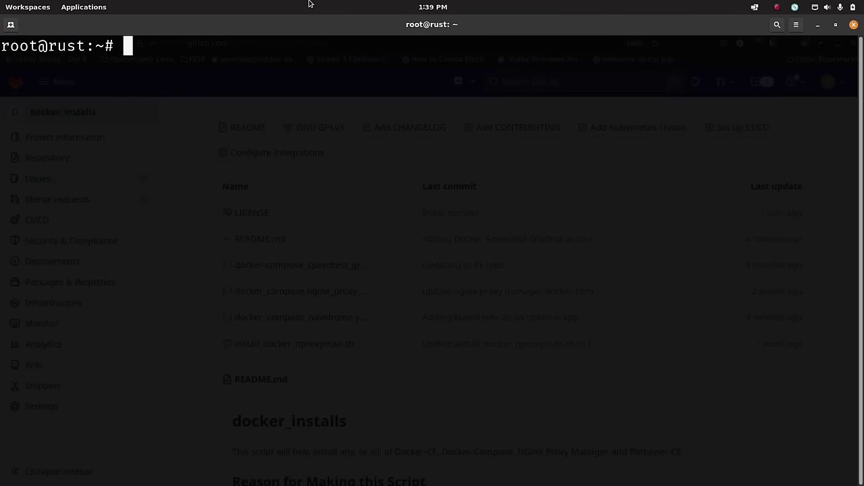
pyautogui.write('s')
pyautogui.press('BackSpace')
pyautogui.write('adduser brian')
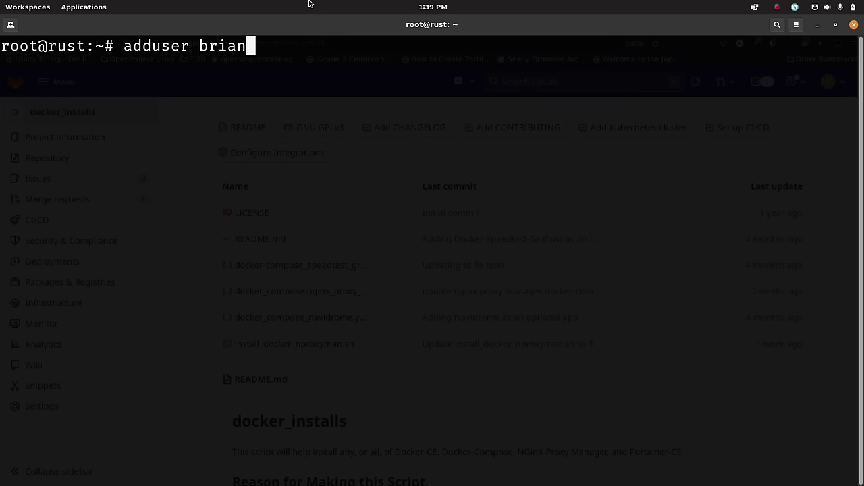
pyautogui.press('Return')
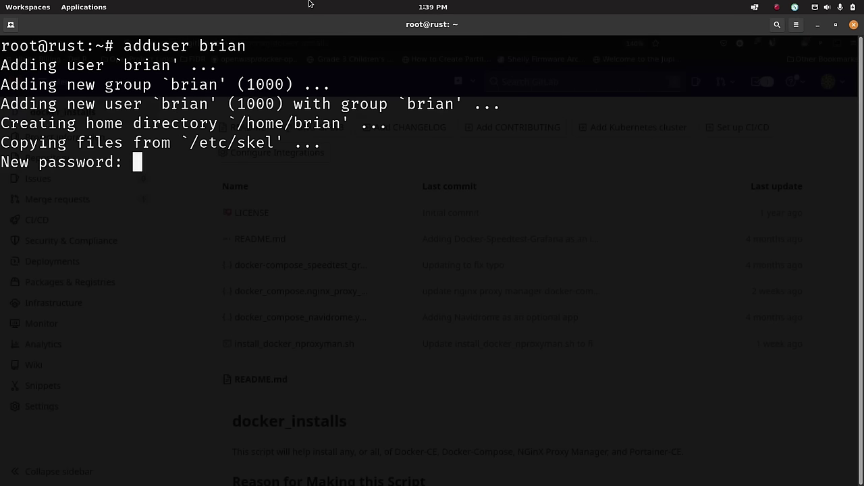
# Enter the new user's password twice, leave the profile fields blank, and confirm with y
pyautogui.press('Return')
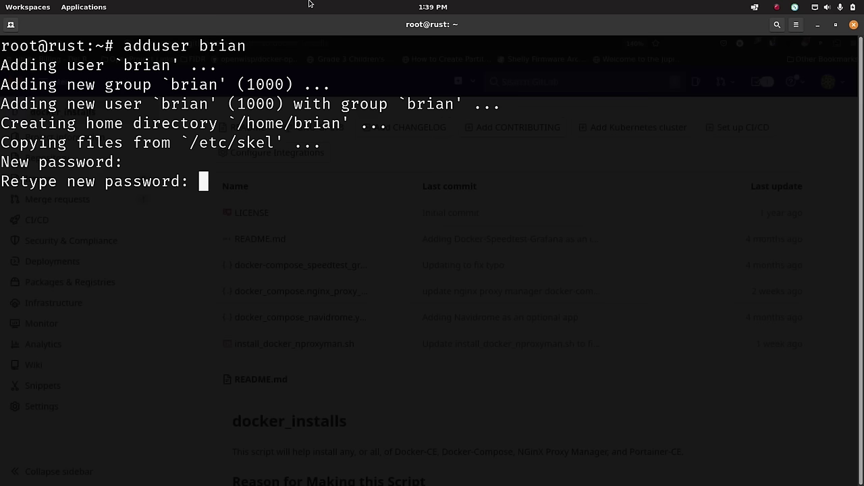
pyautogui.press('Return')
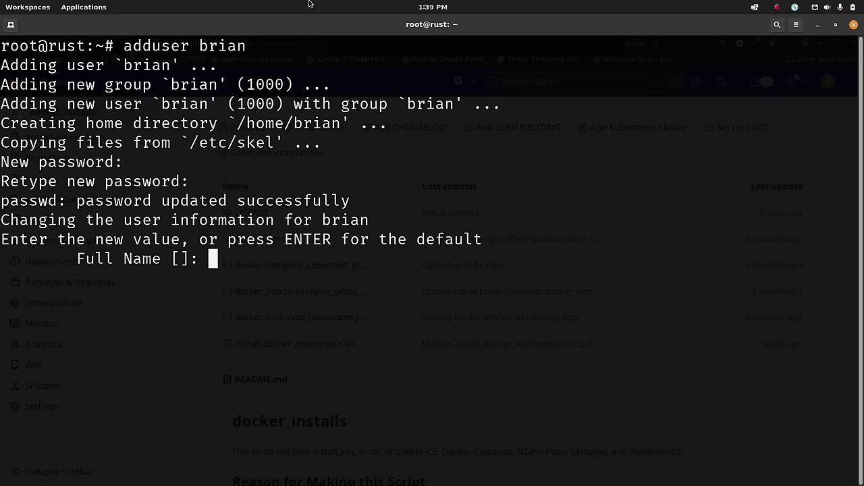
pyautogui.press('Return')
pyautogui.press('Return')
pyautogui.press('Return')
pyautogui.press('Return')
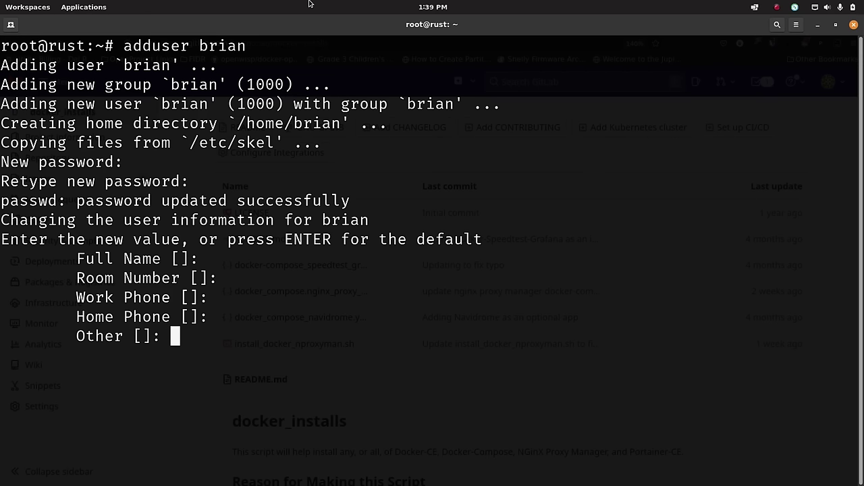
pyautogui.press('Return')
pyautogui.write('y')
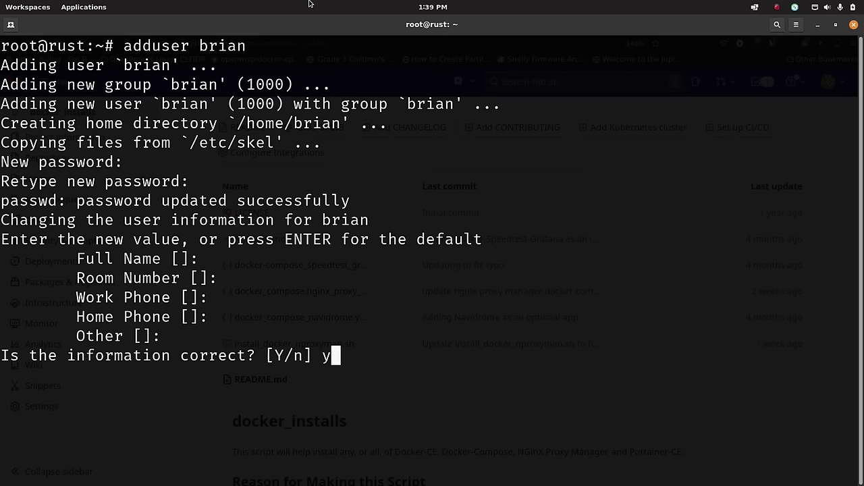
pyautogui.press('Return')
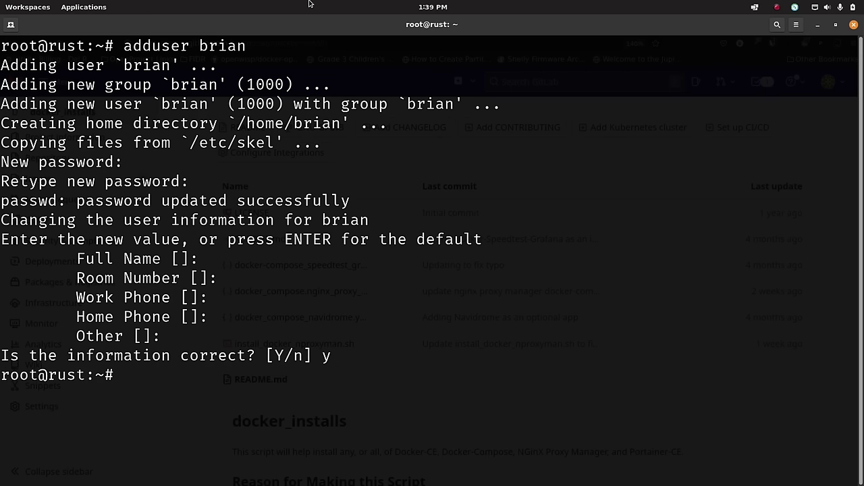
# Add the new user to the sudo group with usermod -aG sudo, then clear the screen
pyautogui.write('user')
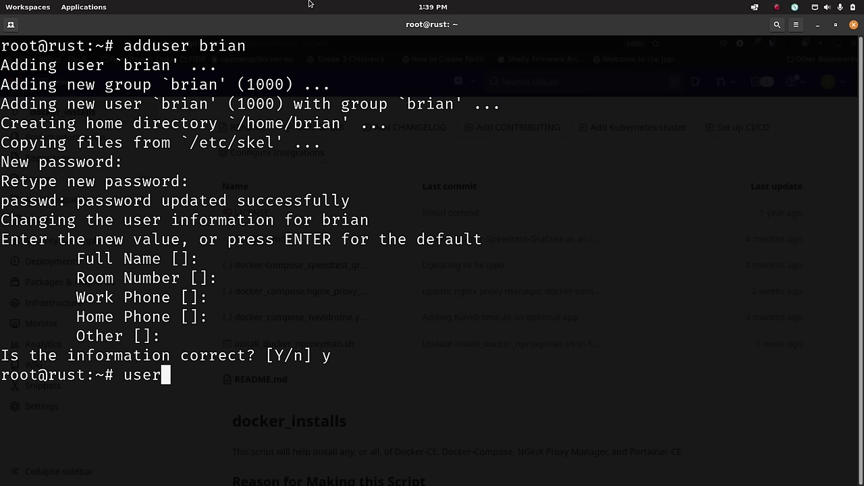
pyautogui.write('mod -a')
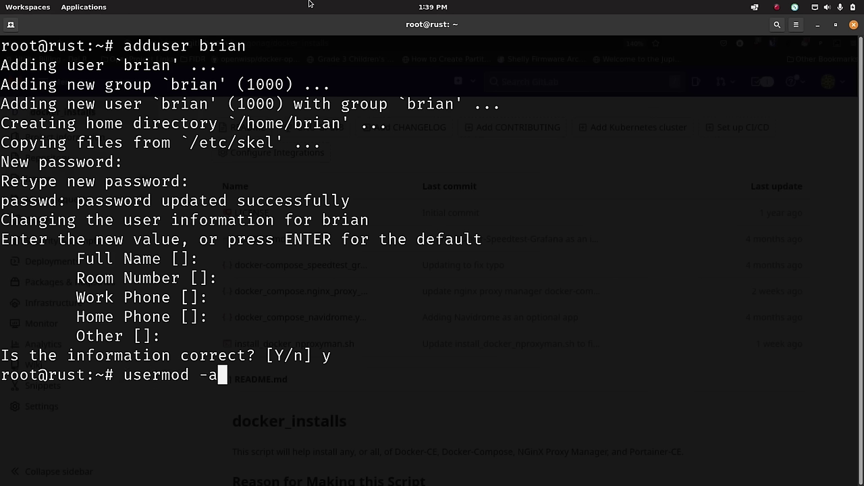
pyautogui.write('G sudo ')
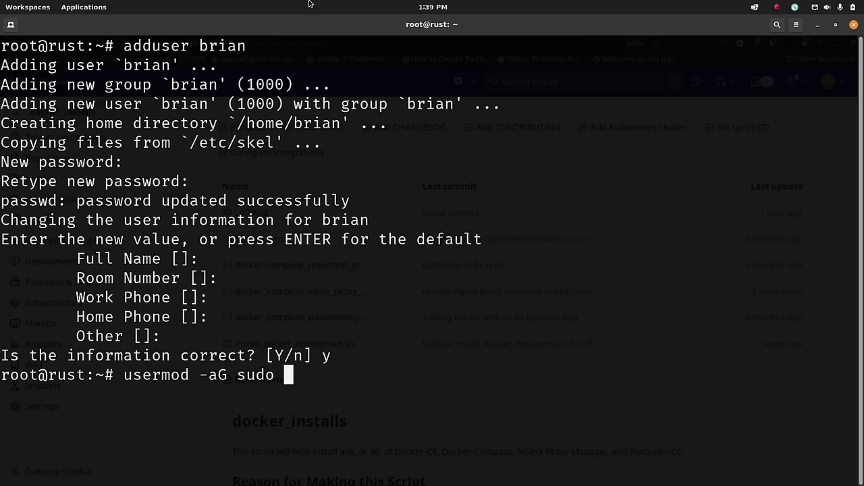
pyautogui.write('brian')
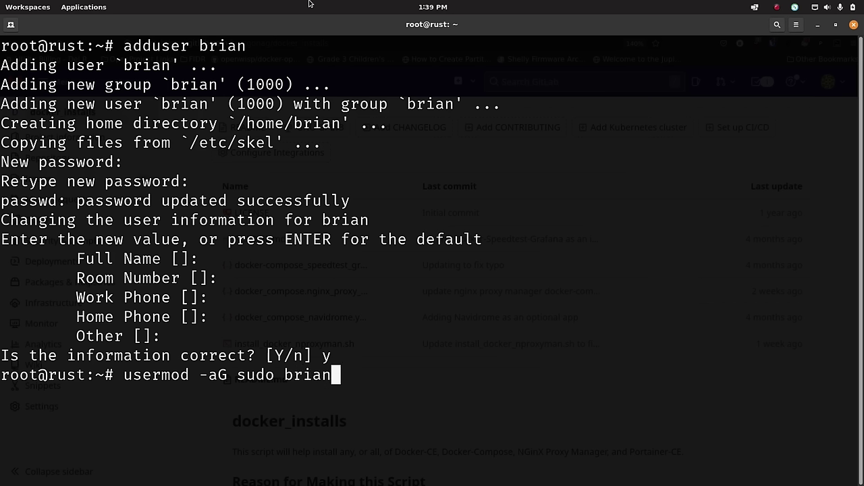
pyautogui.write(' tom ')
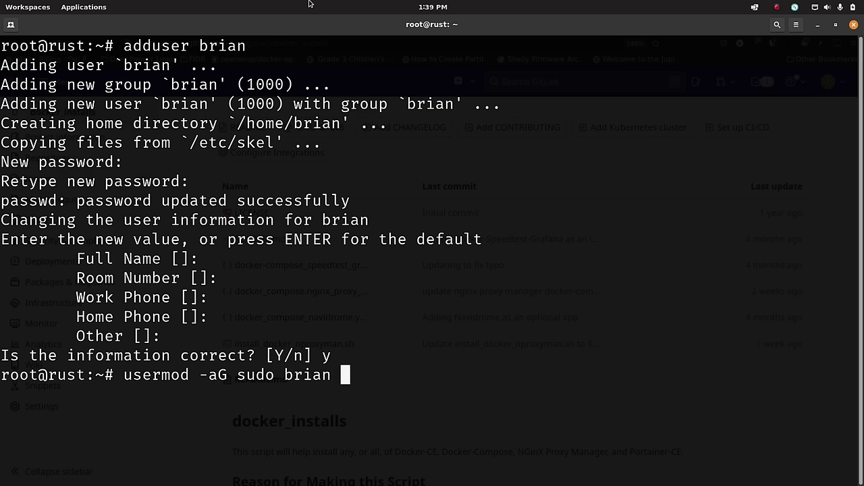
pyautogui.write('gary')
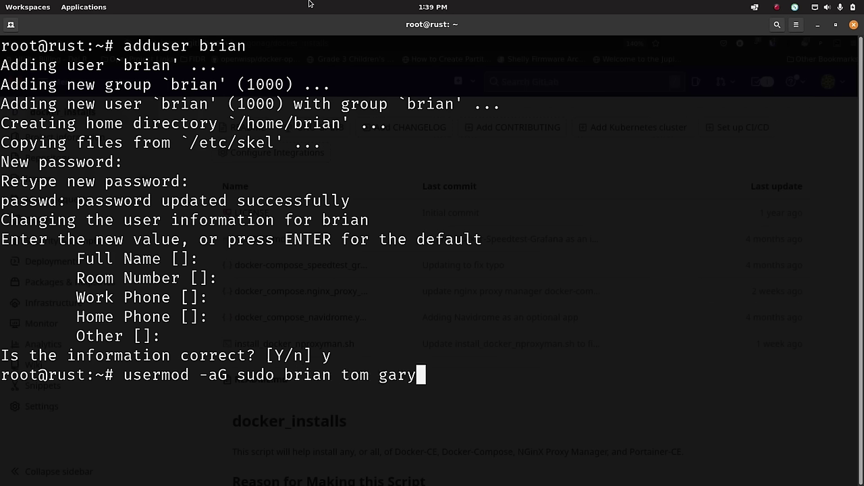
pyautogui.press('BackSpace')
pyautogui.press('BackSpace')
pyautogui.press('BackSpace')
pyautogui.press('BackSpace')
pyautogui.press('BackSpace')
pyautogui.press('BackSpace')
pyautogui.press('BackSpace')
pyautogui.press('BackSpace')
pyautogui.press('BackSpace')
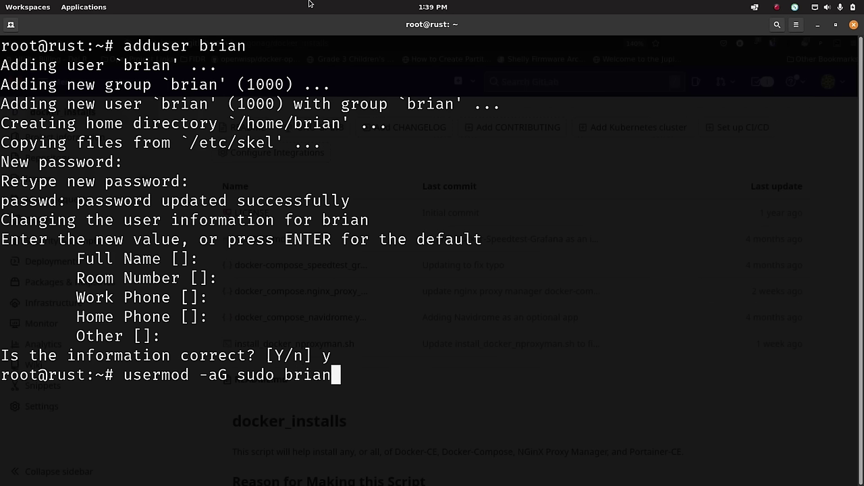
pyautogui.press('Return')
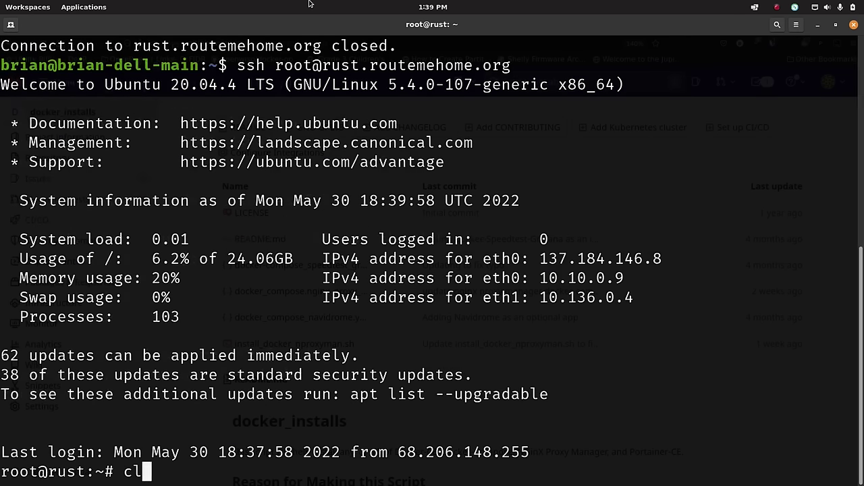
pyautogui.write('ear')
pyautogui.press('Return')
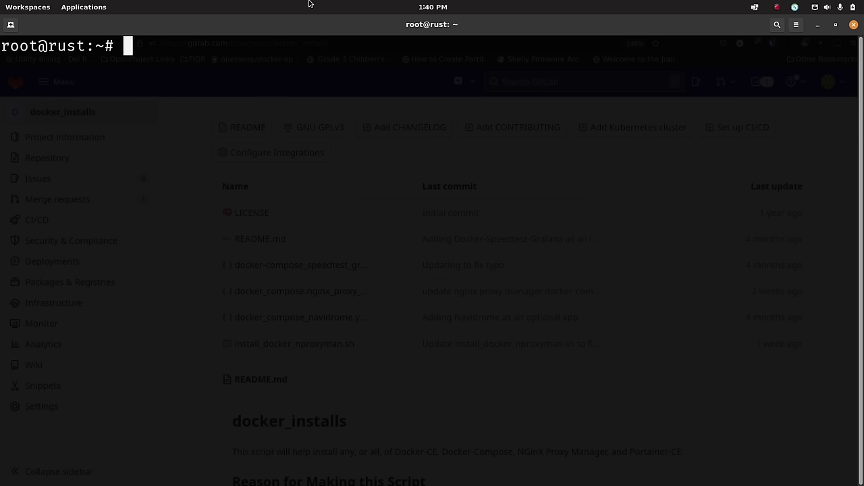
pyautogui.write('scp ./ss')
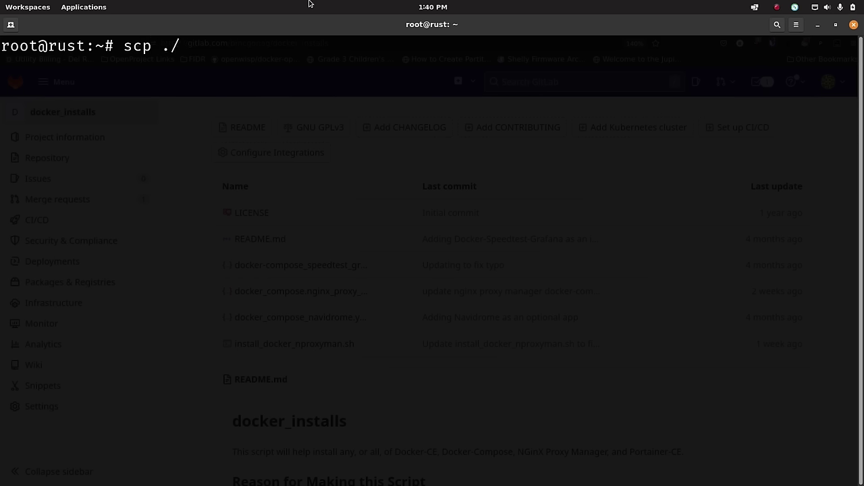
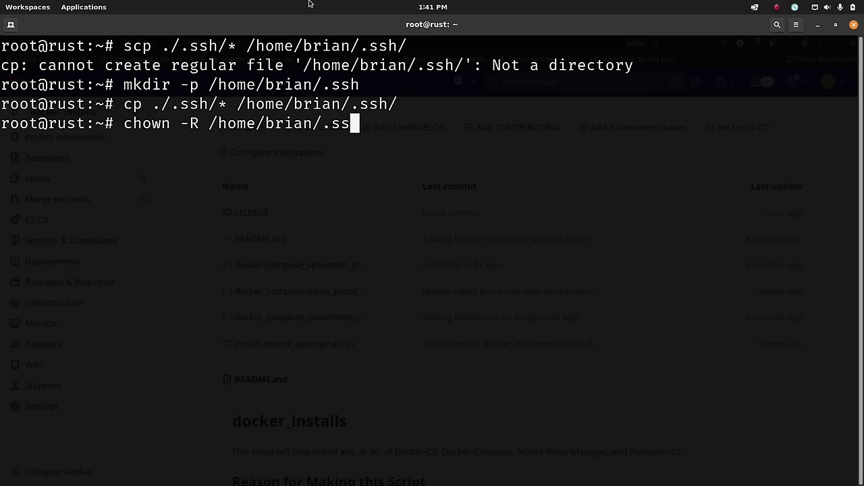
pyautogui.press('BackSpace')
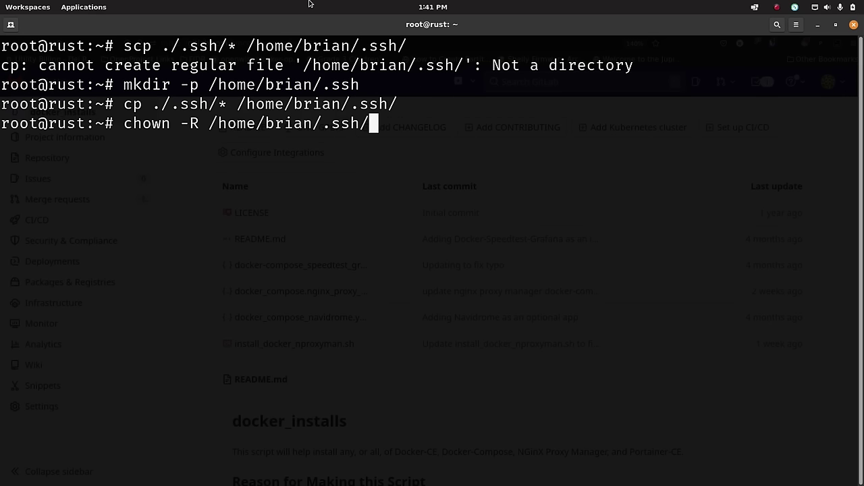
# Run chown -R with the regular user and group as owners of the user's .ssh folder
pyautogui.press('Return')
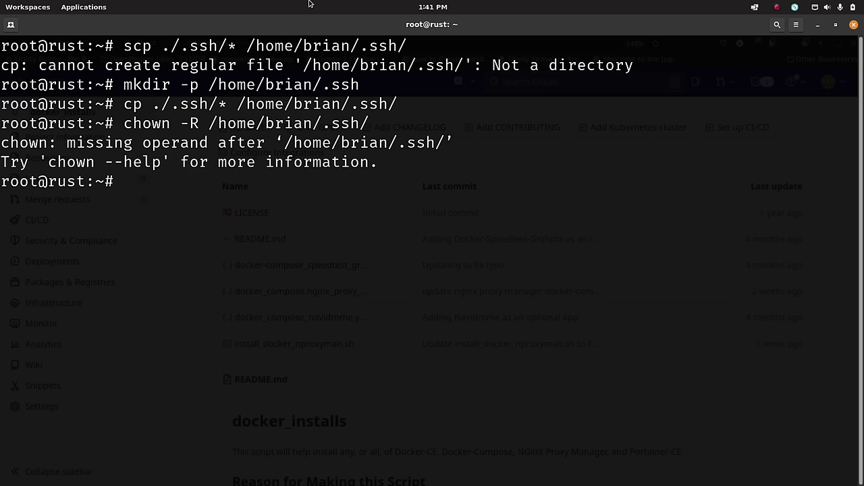
pyautogui.press('Up')
pyautogui.press('Left')
pyautogui.press('Left')
pyautogui.press('Left')
pyautogui.press('Left')
pyautogui.press('Left')
pyautogui.press('Left')
pyautogui.press('Left')
pyautogui.press('Left')
pyautogui.press('Left')
pyautogui.press('Left')
pyautogui.press('Left')
pyautogui.press('Left')
pyautogui.press('Left')
pyautogui.press('Left')
pyautogui.press('Left')
pyautogui.press('Left')
pyautogui.press('Left')
pyautogui.press('Left')
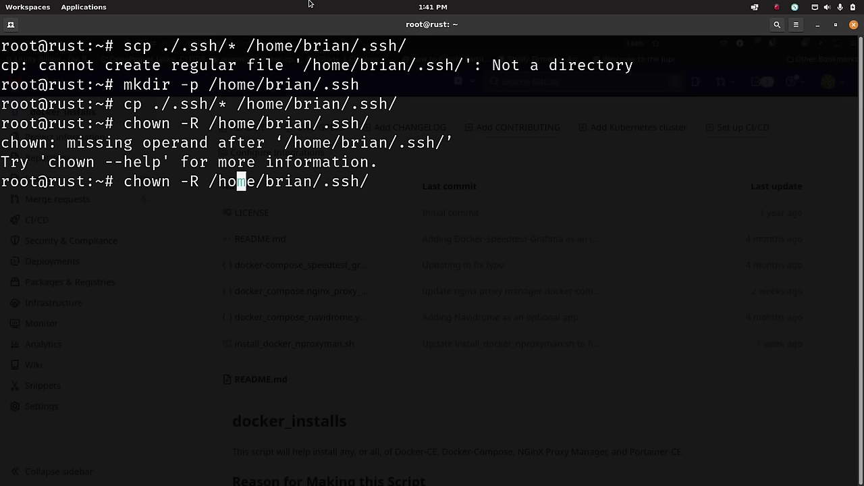
pyautogui.write('brian:')
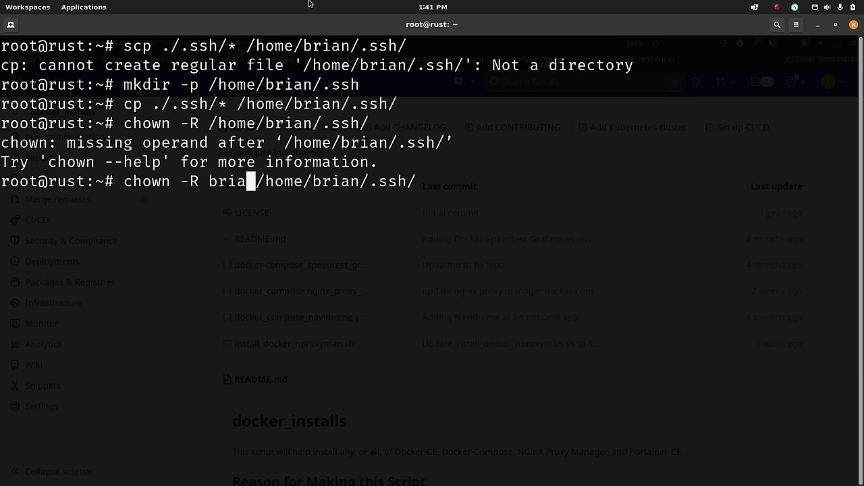
pyautogui.write('brian')
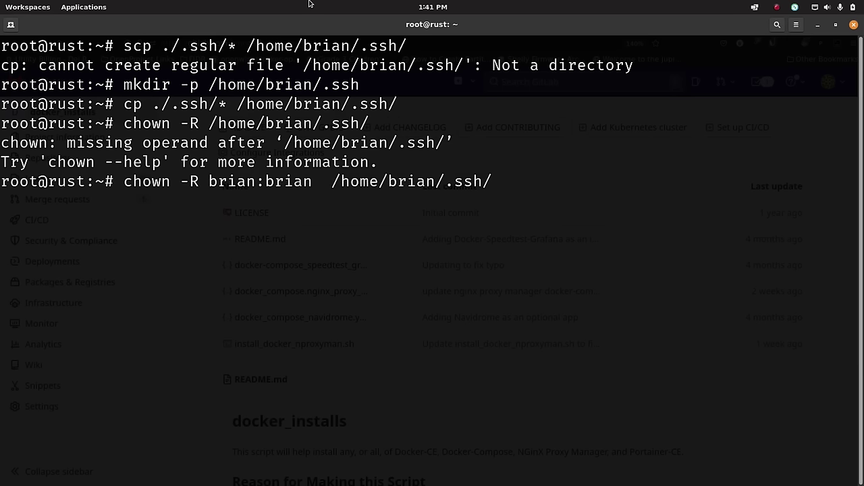
pyautogui.press('BackSpace')
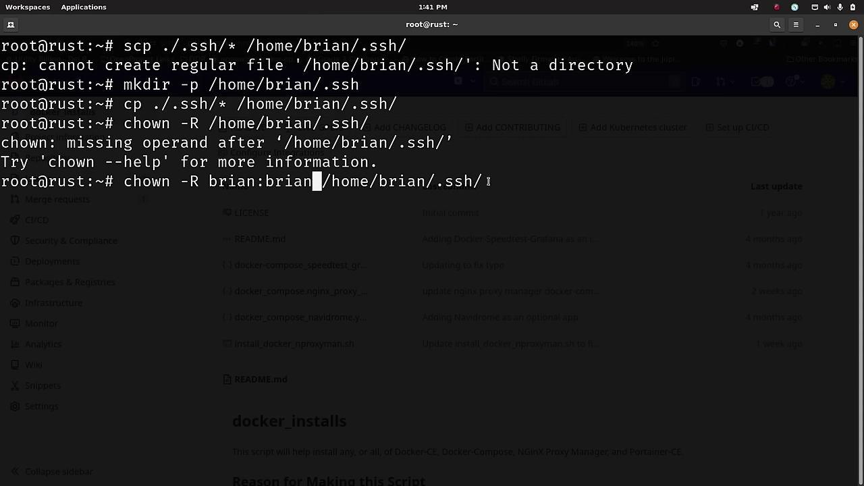
pyautogui.press('Return')
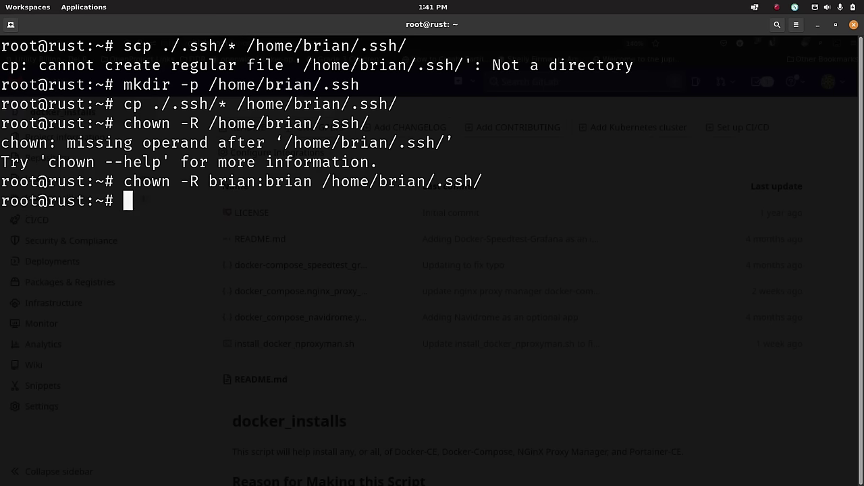
# Log out of the root session and reconnect to the server over SSH as the regular user
pyautogui.write('exit')
pyautogui.press('Return')
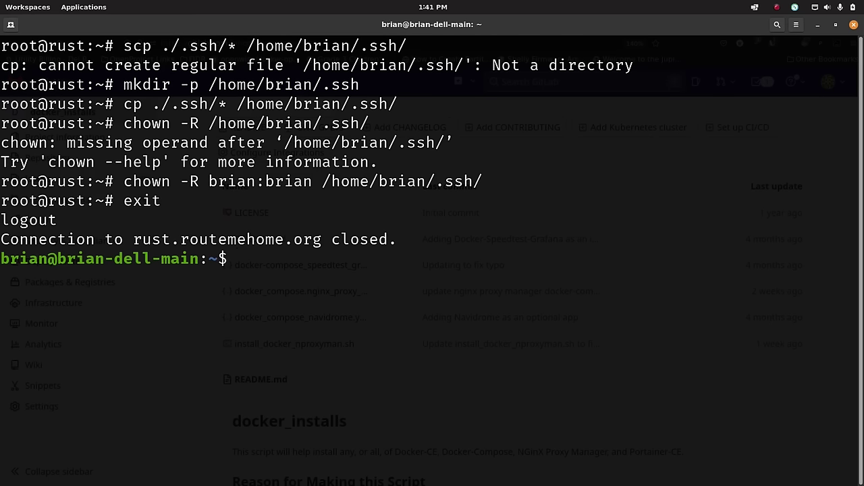
pyautogui.write('sh')
pyautogui.press('BackSpace')
pyautogui.press('BackSpace')
pyautogui.press('Up')
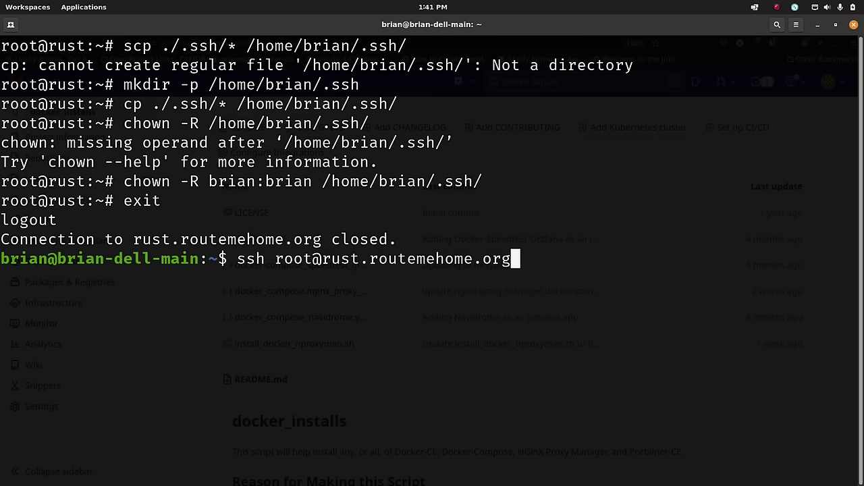
pyautogui.press('Left')
pyautogui.press('Left')
pyautogui.press('Left')
pyautogui.press('Left')
pyautogui.press('Left')
pyautogui.press('Left')
pyautogui.press('Left')
pyautogui.press('Left')
pyautogui.press('Left')
pyautogui.press('Left')
pyautogui.press('Left')
pyautogui.press('Left')
pyautogui.press('Left')
pyautogui.press('Left')
pyautogui.press('Left')
pyautogui.press('Left')
pyautogui.press('Left')
pyautogui.press('Left')
pyautogui.press('Left')
pyautogui.press('Left')
pyautogui.press('Left')
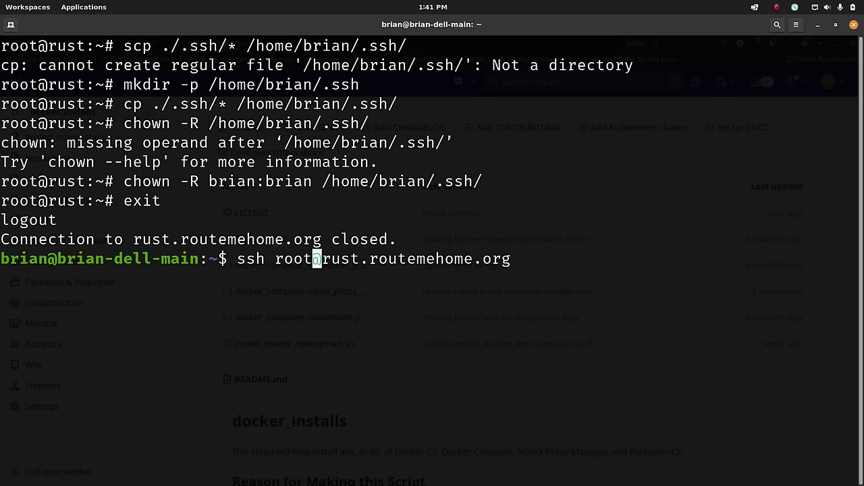
pyautogui.press('BackSpace')
pyautogui.press('BackSpace')
pyautogui.press('BackSpace')
pyautogui.press('BackSpace')
pyautogui.write('brian')
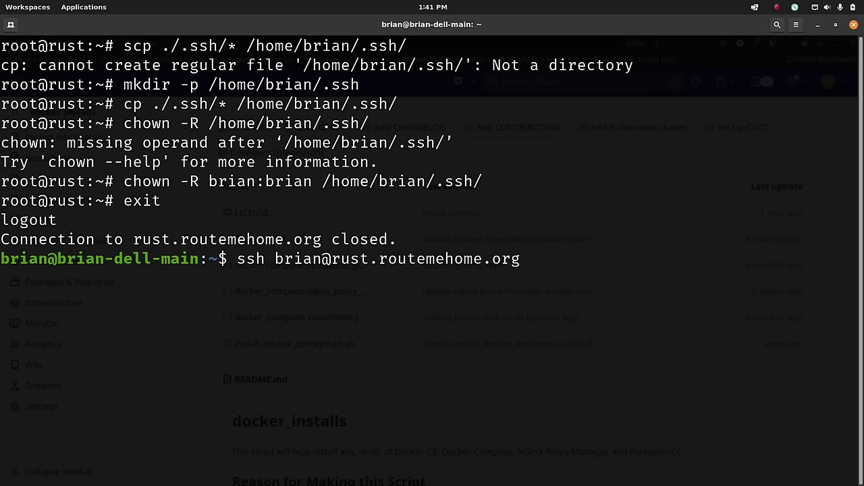
pyautogui.press('Return')
# Clear the screen and open a new install-docker.sh file in nano
pyautogui.write('cleara')
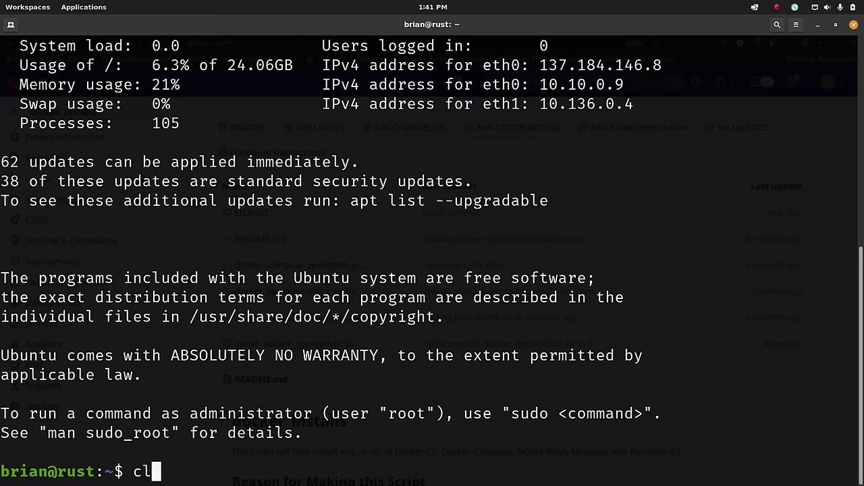
pyautogui.press('Return')
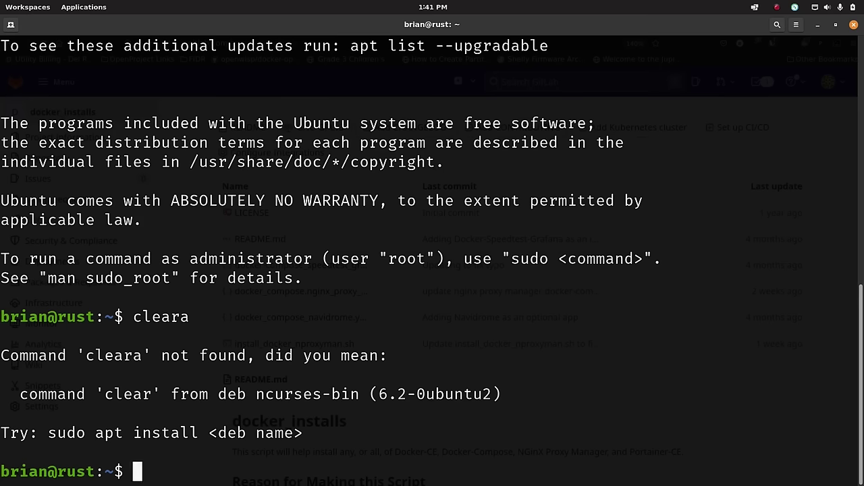
pyautogui.write('clear')
pyautogui.press('Return')
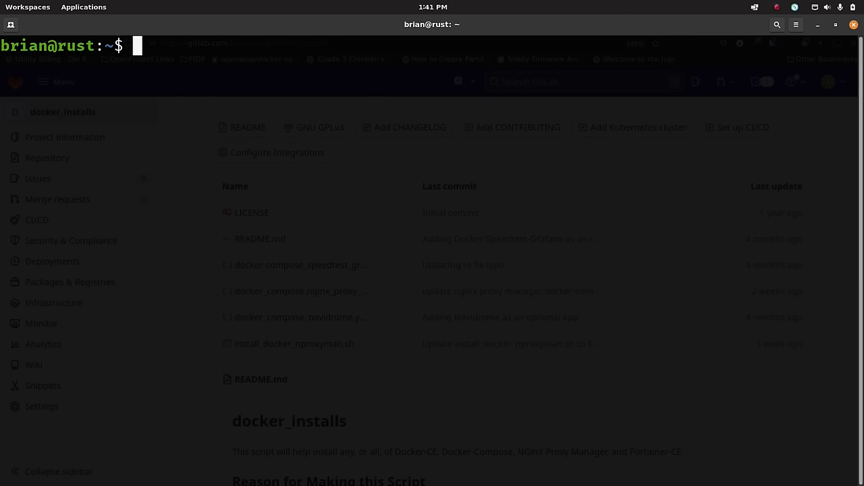
pyautogui.write('nano doker')
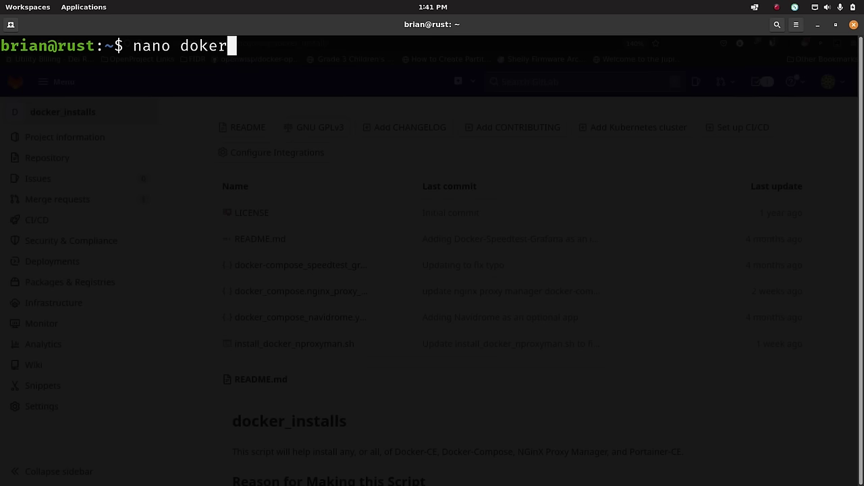
pyautogui.press('BackSpace')
pyautogui.press('BackSpace')
pyautogui.press('BackSpace')
pyautogui.press('BackSpace')
pyautogui.press('BackSpace')
pyautogui.write('install')
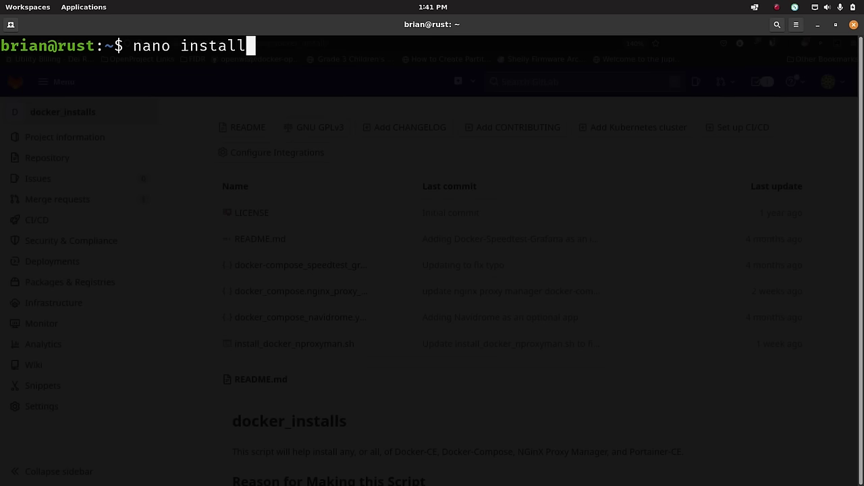
pyautogui.write('-codker')
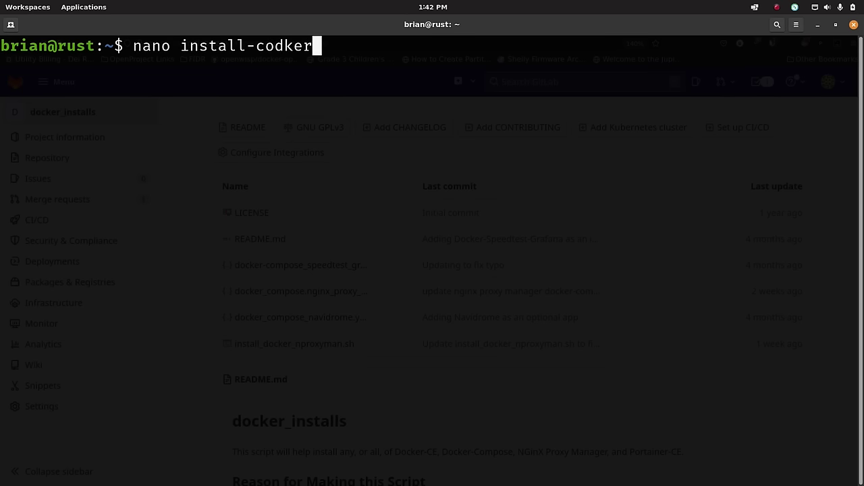
pyautogui.press('BackSpace')
pyautogui.press('BackSpace')
pyautogui.press('BackSpace')
pyautogui.press('BackSpace')
pyautogui.press('BackSpace')
pyautogui.press('BackSpace')
pyautogui.write('dock')
pyautogui.write('er.y')
pyautogui.press('BackSpace')
pyautogui.write('sh')
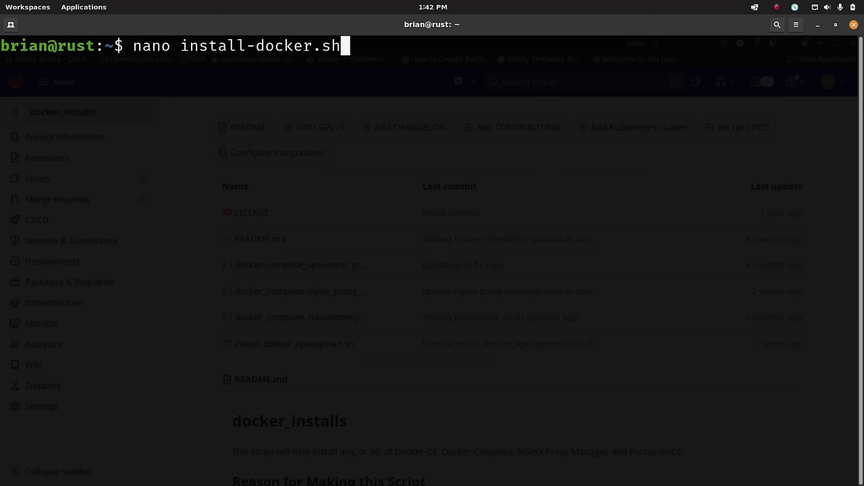
pyautogui.press('Return')
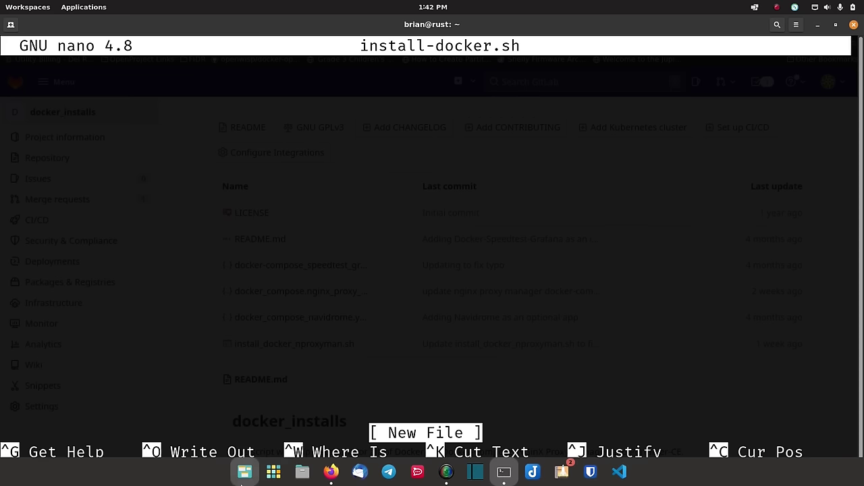
# Copy the entire raw text of install_docker_nproxyman.sh from GitLab and return to the terminal
pyautogui.click(331, 473)
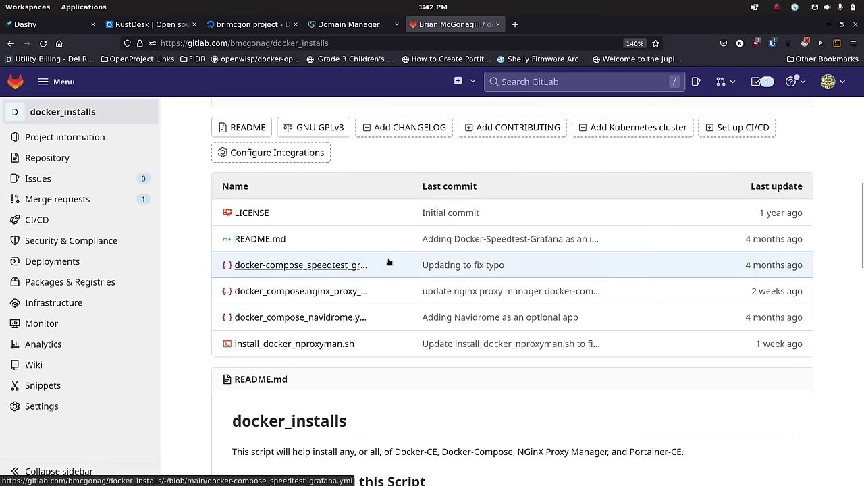
pyautogui.click(335, 347)
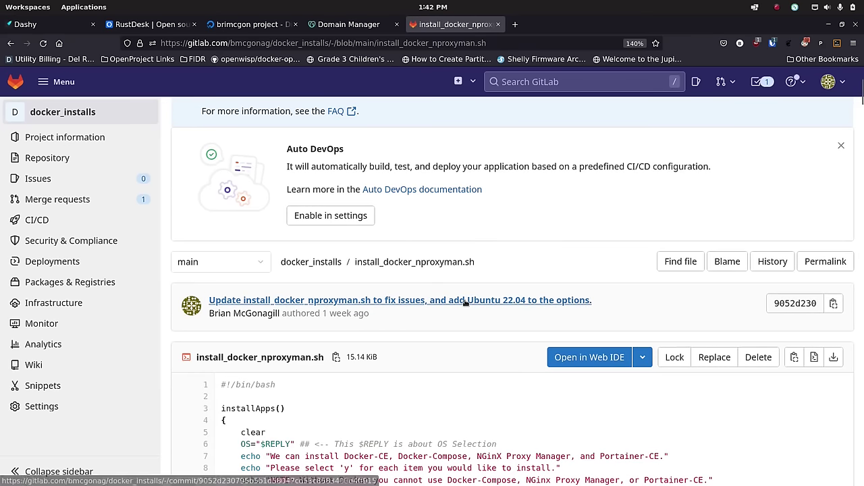
pyautogui.click(814, 360)
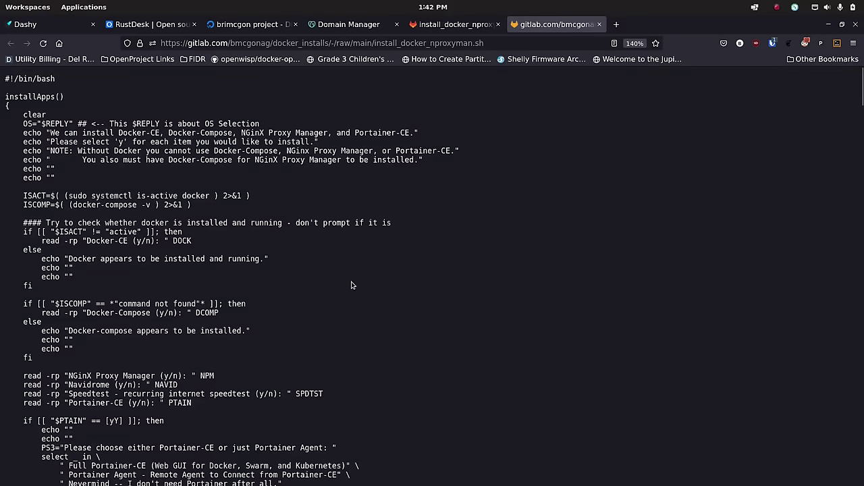
pyautogui.hotkey('ctrl', 'a')
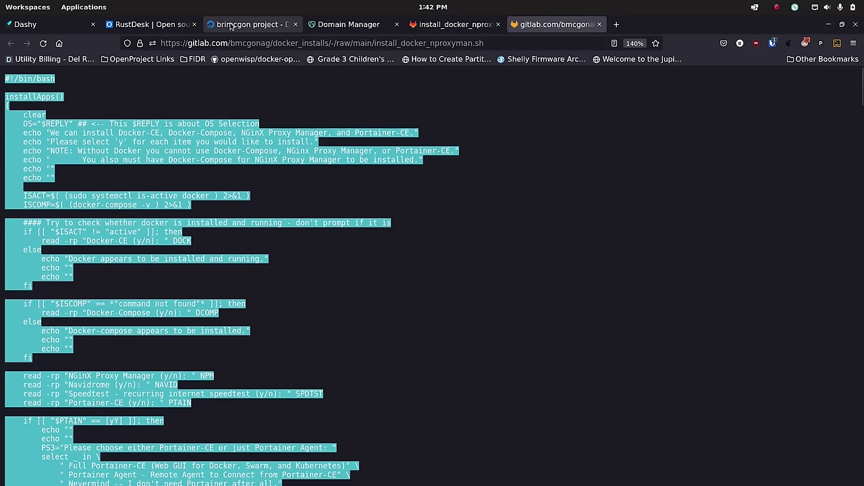
pyautogui.moveTo(331, 473)
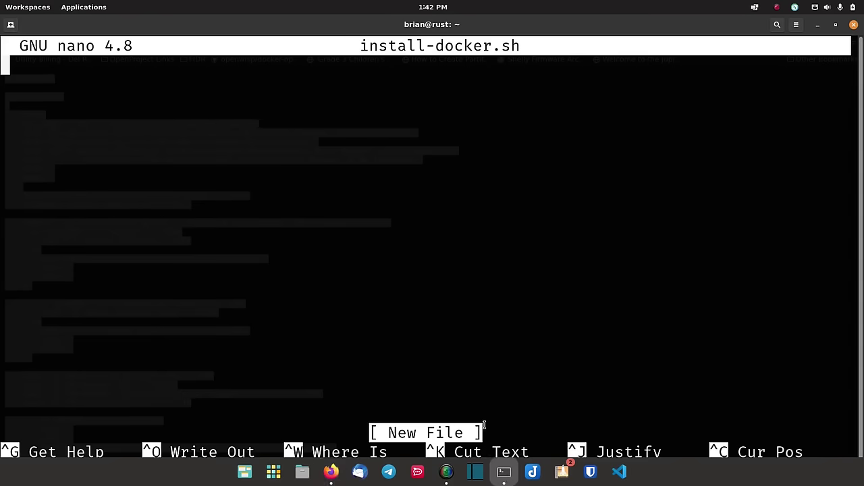
pyautogui.click(504, 471)
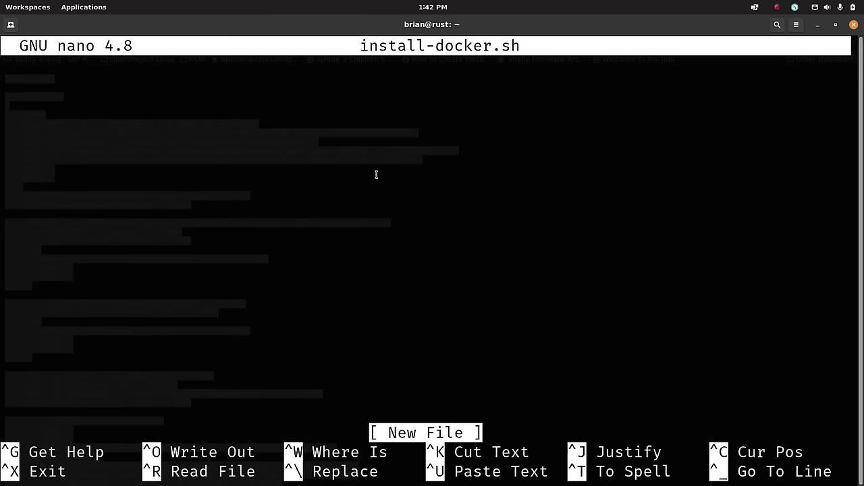
# Paste the copied script into install-docker.sh, save it and exit nano
pyautogui.hotkey('ctrl', 'shift', 'v')
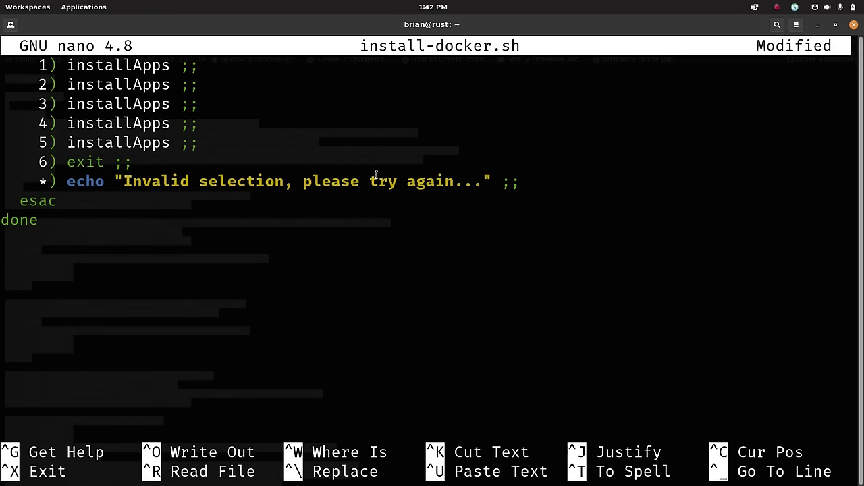
pyautogui.hotkey('ctrl', 'o')
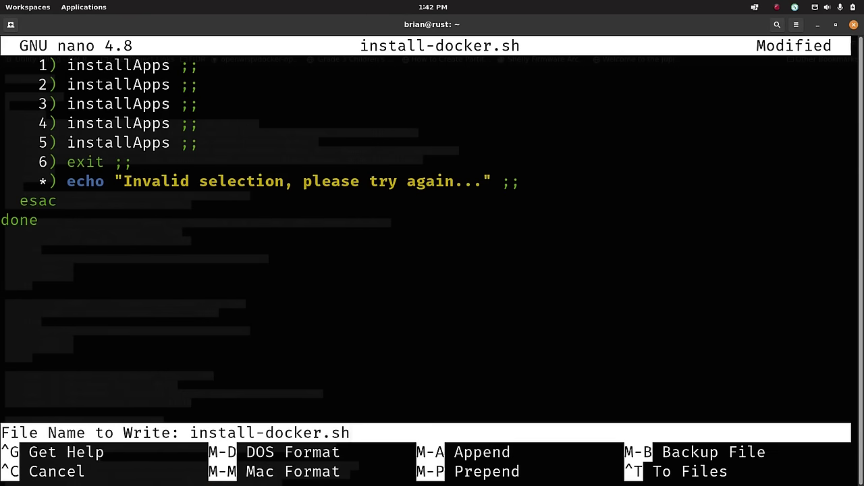
pyautogui.press('Return')
pyautogui.hotkey('ctrl', 'x')
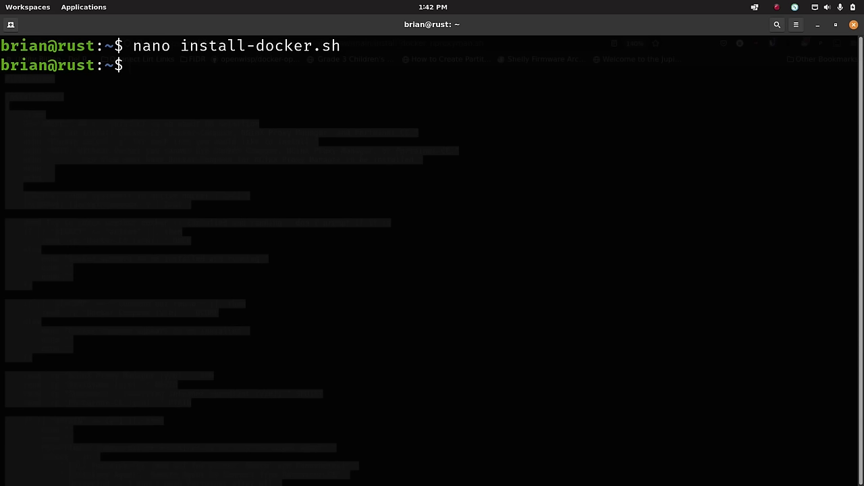
# Make install-docker.sh executable with chmod +x and run it
pyautogui.write('chmod +x in')
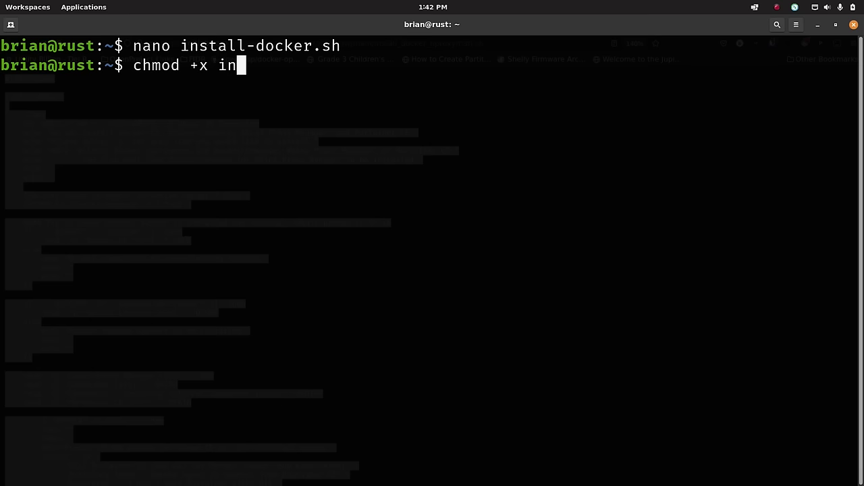
pyautogui.press('Tab')
pyautogui.press('Return')
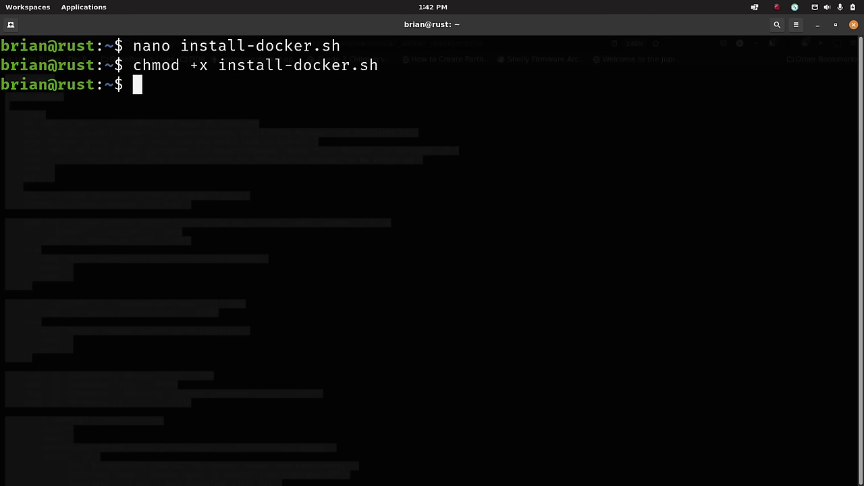
pyautogui.write('./insta')
pyautogui.press('Tab')
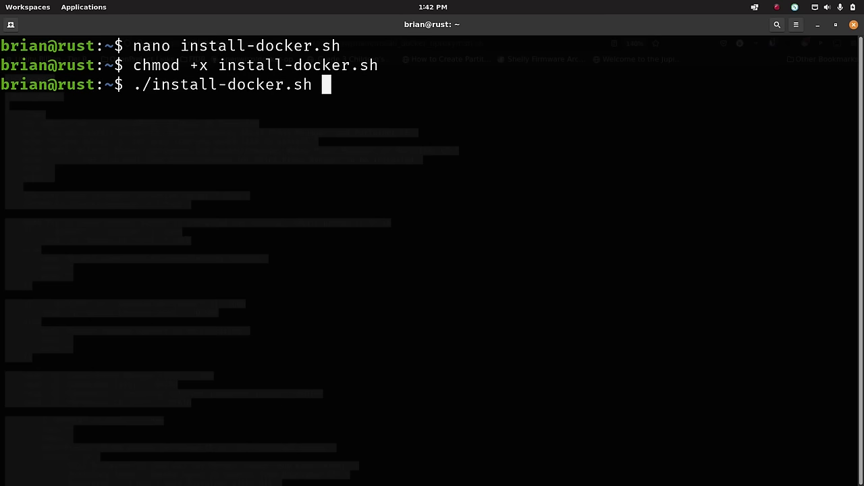
pyautogui.press('Return')
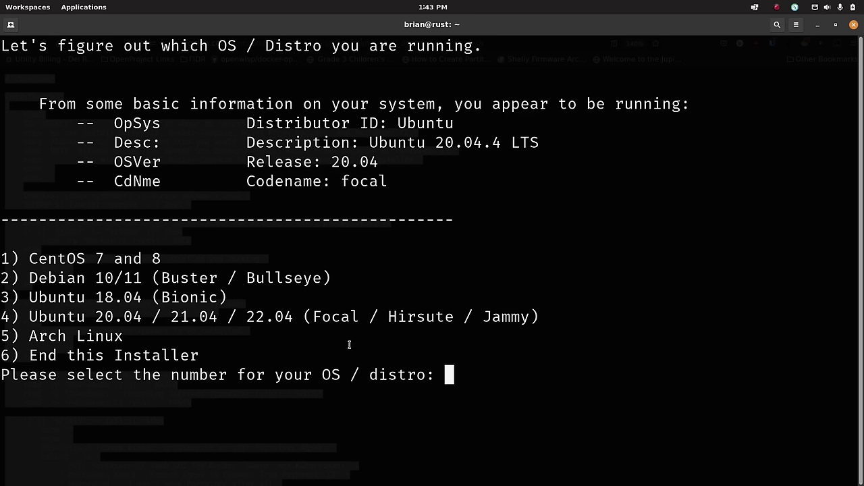
# Choose distro option 3, enter the sudo password, and accept Docker-CE and Docker-Compose
pyautogui.write('3')
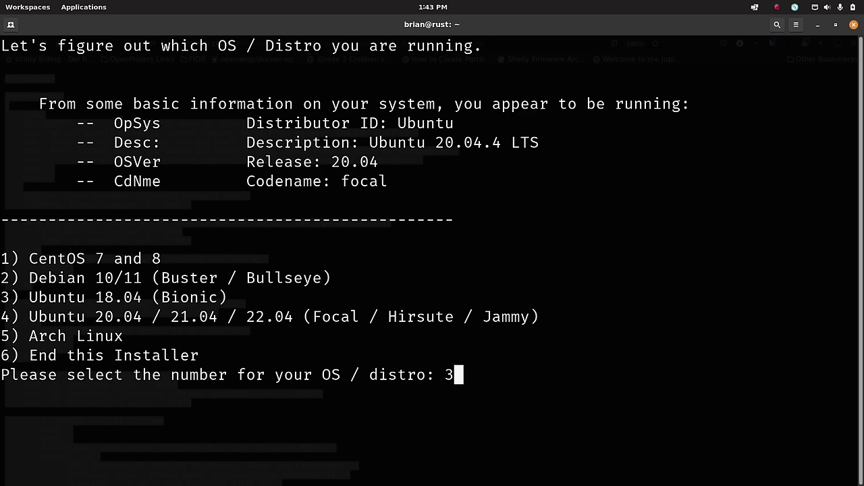
pyautogui.press('Return')
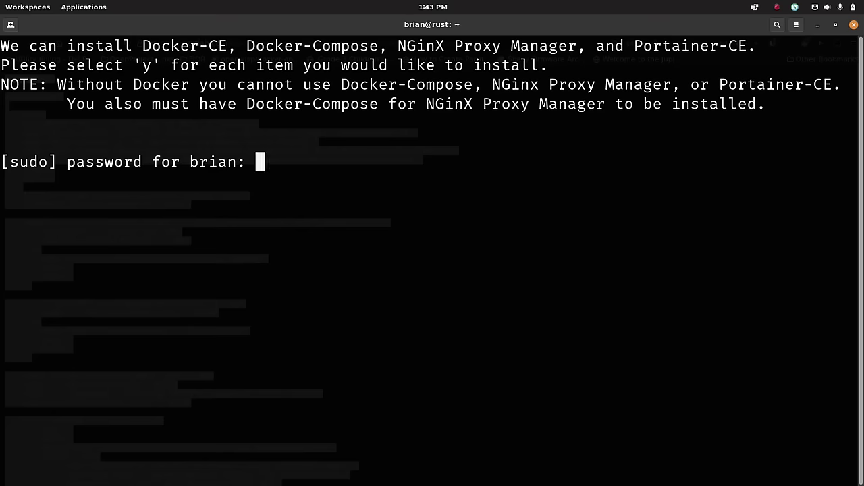
pyautogui.press('Return')
pyautogui.write('y')
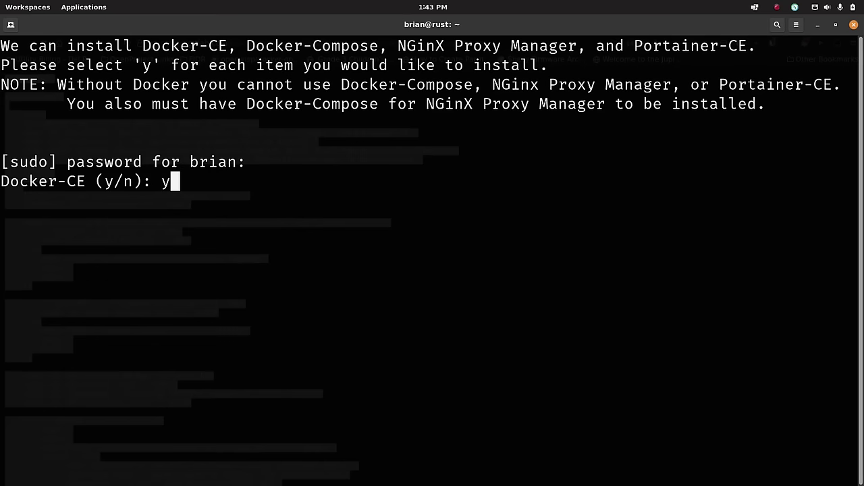
pyautogui.press('Return')
pyautogui.write('y')
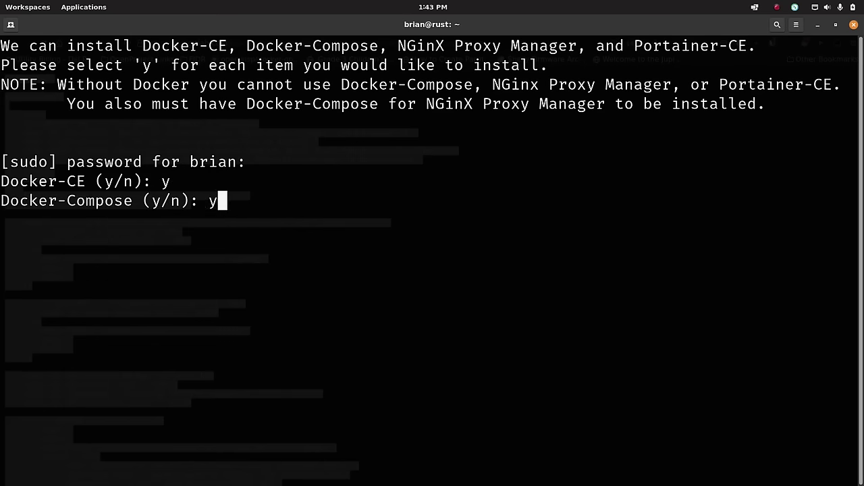
pyautogui.press('Return')
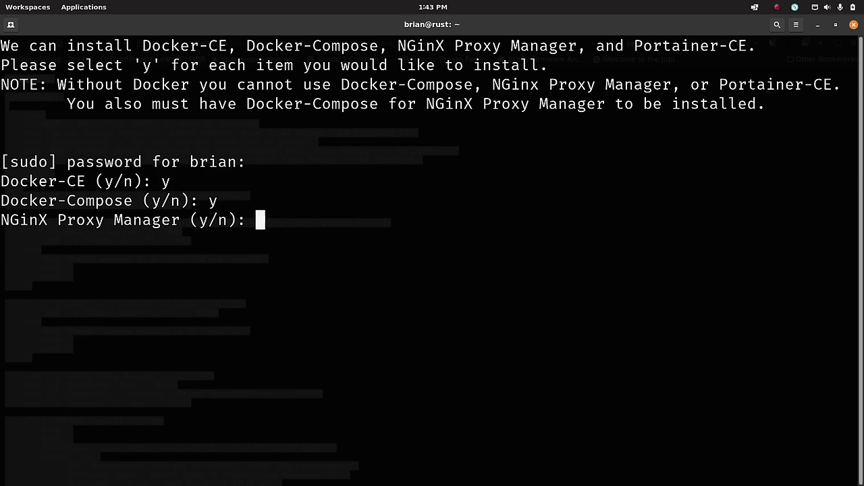
# Decline NGinX Proxy Manager, Navidrome, Speedtest and Portainer-CE so the installation starts
pyautogui.write('n')
pyautogui.press('Return')
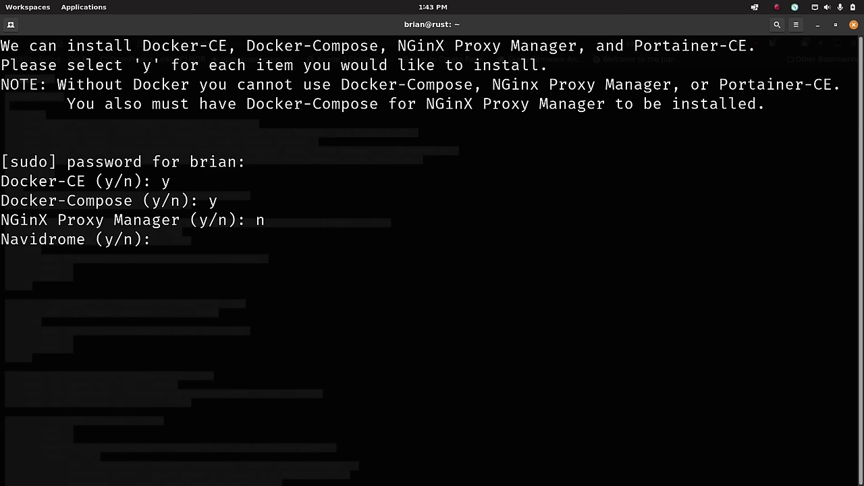
pyautogui.write('n')
pyautogui.press('Return')
pyautogui.write('n')
pyautogui.press('Return')
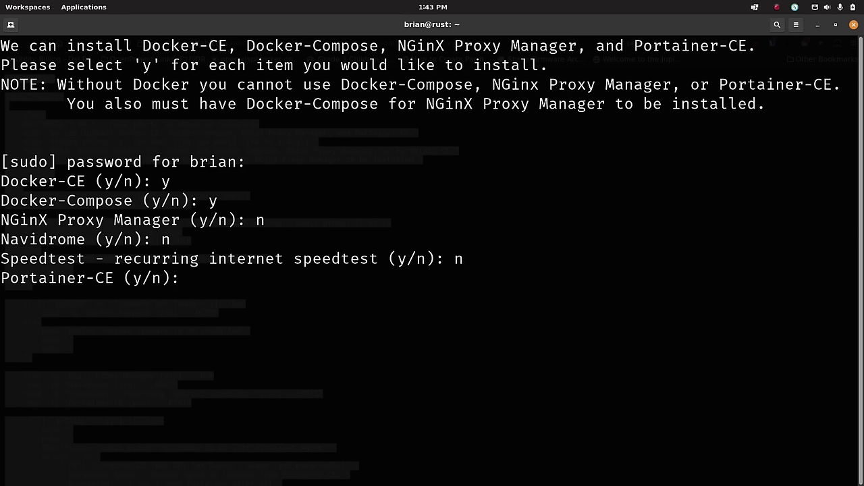
pyautogui.write('n')
pyautogui.press('Return')
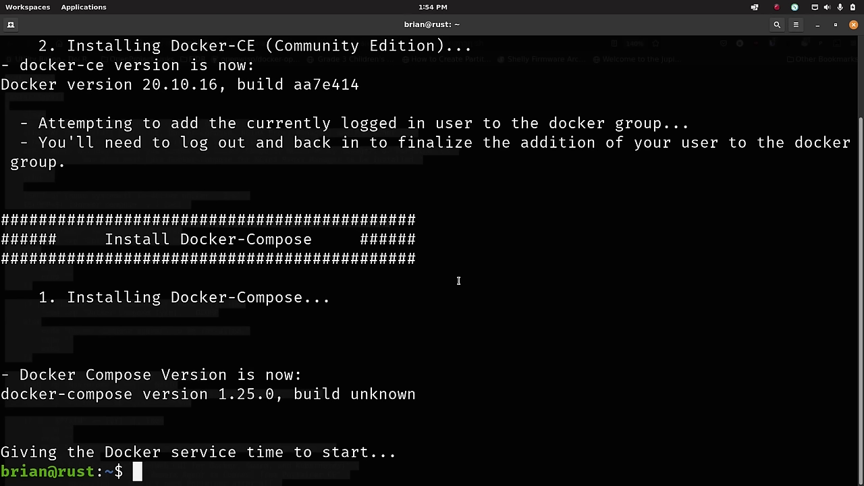
# Reconnect over SSH and run docker ps to confirm it works without sudo and shows no containers
pyautogui.write('exit')
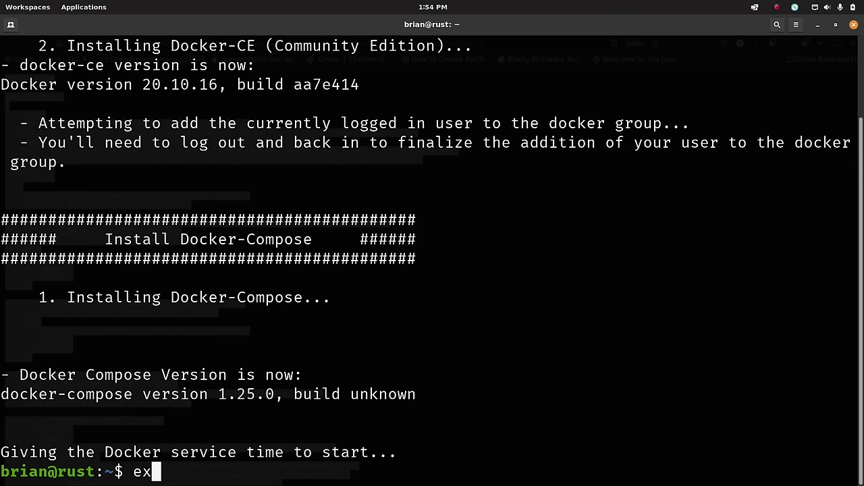
pyautogui.press('Return')
pyautogui.write('clear')
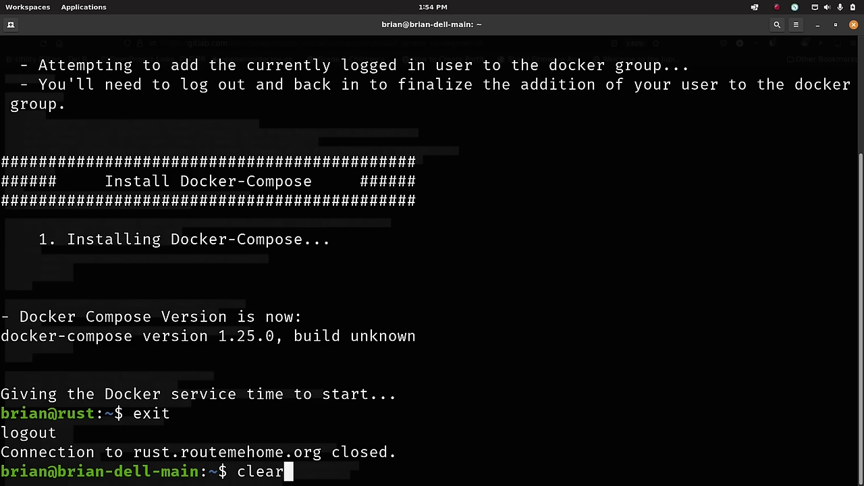
pyautogui.press('Up')
pyautogui.press('Return')
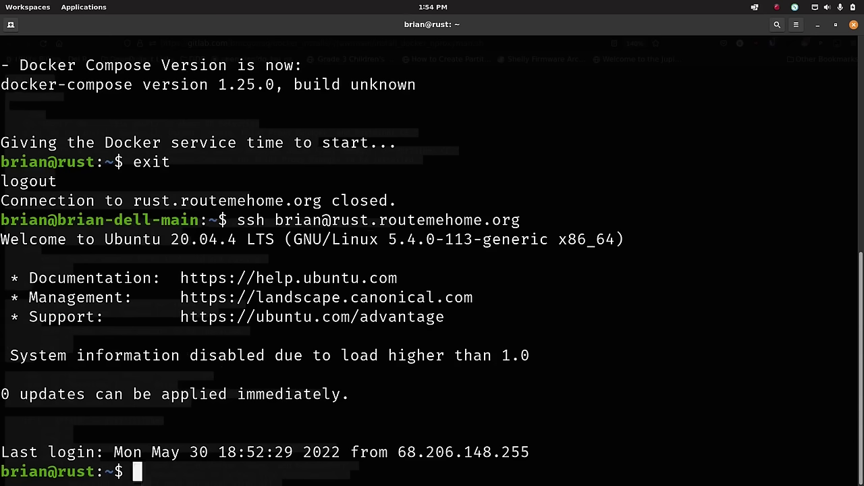
pyautogui.write('clear')
pyautogui.press('Return')
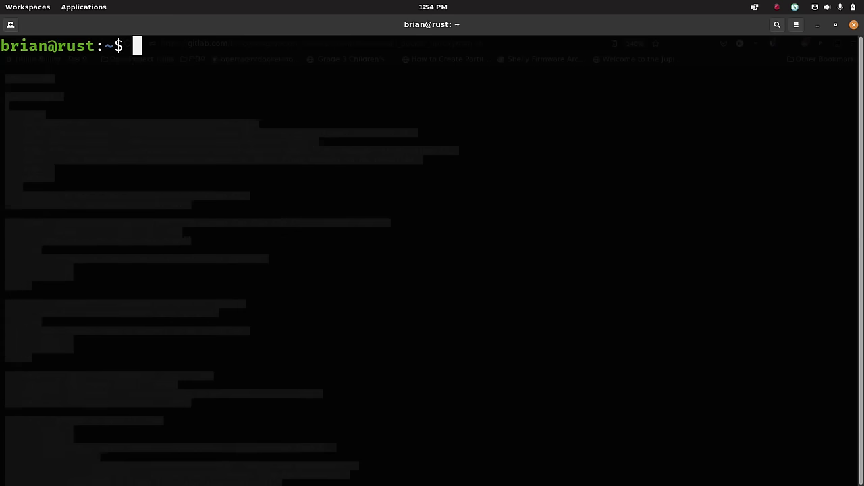
pyautogui.write('docker ps')
pyautogui.press('Return')
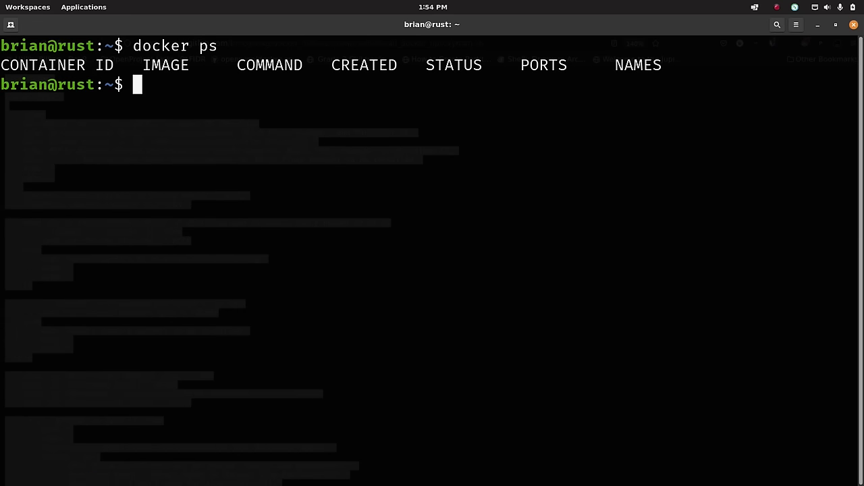
# Create a docker folder in the home directory and move into it
pyautogui.write('clear')
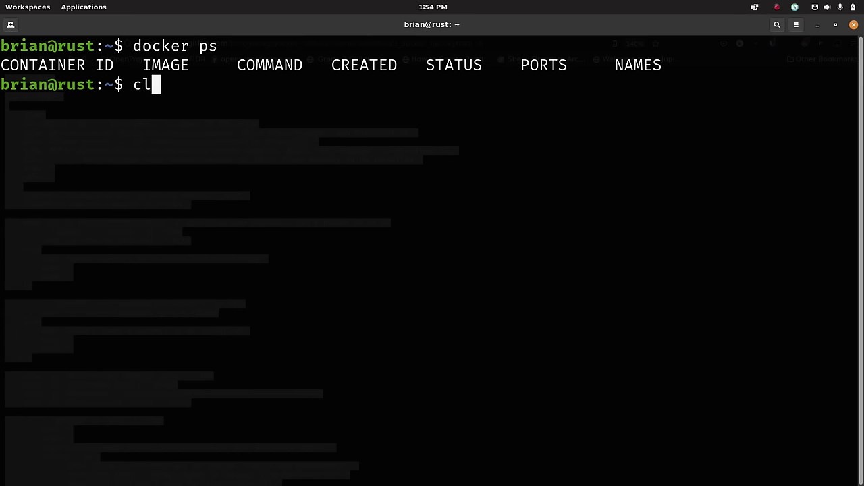
pyautogui.press('Return')
pyautogui.write('ls')
pyautogui.press('Return')
pyautogui.write('clear')
pyautogui.press('Return')
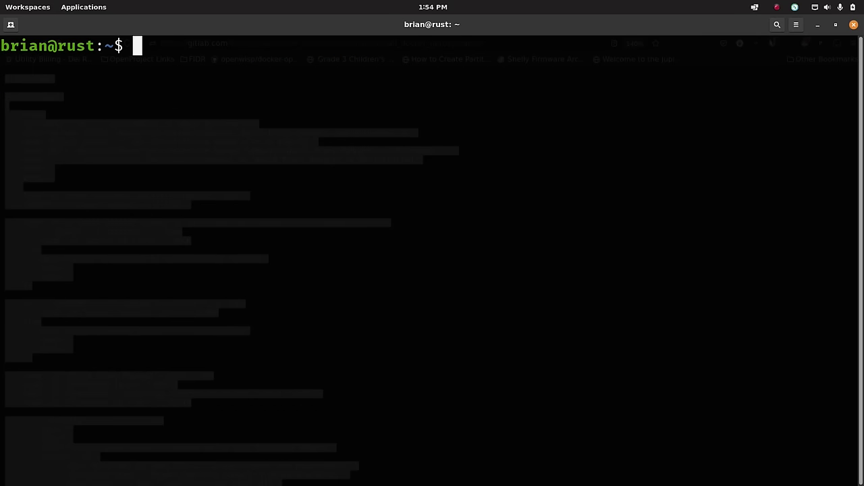
pyautogui.write('mk')
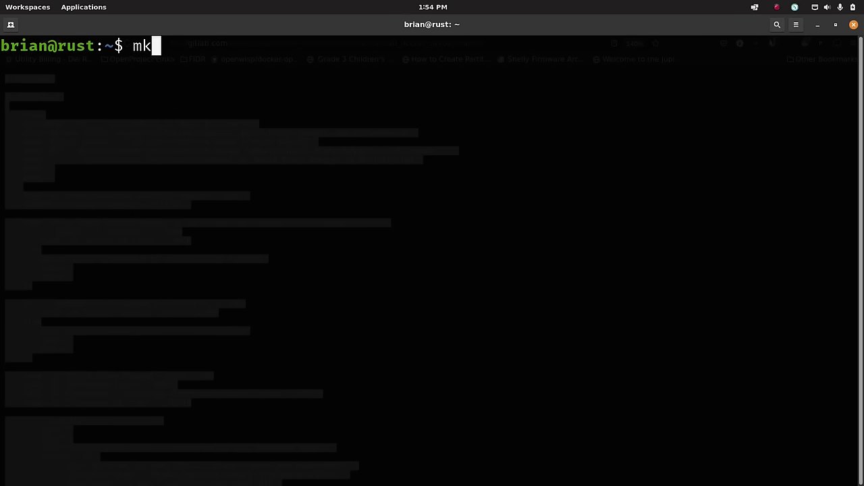
pyautogui.write('dir docker')
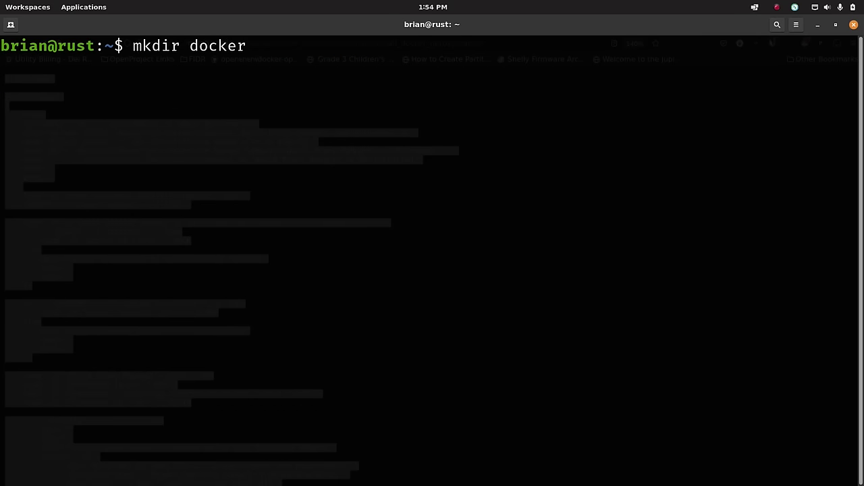
pyautogui.press('Return')
pyautogui.write('cd docker')
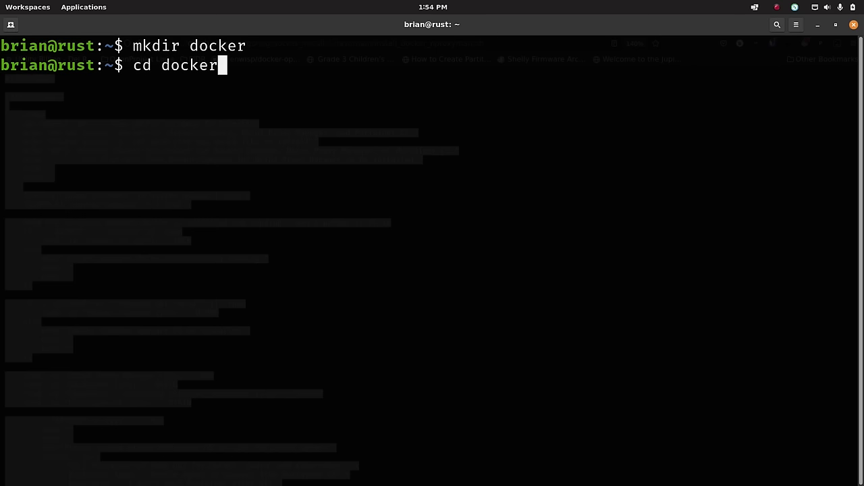
pyautogui.press('Return')
# Create a rustdesk folder inside docker, enter it, and bring the RustDesk website forward
pyautogui.write('mkdir ')
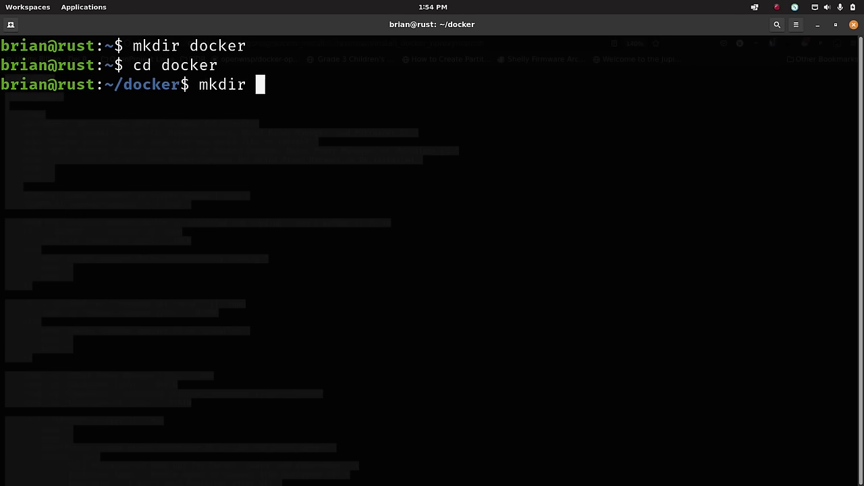
pyautogui.write('rustdesk')
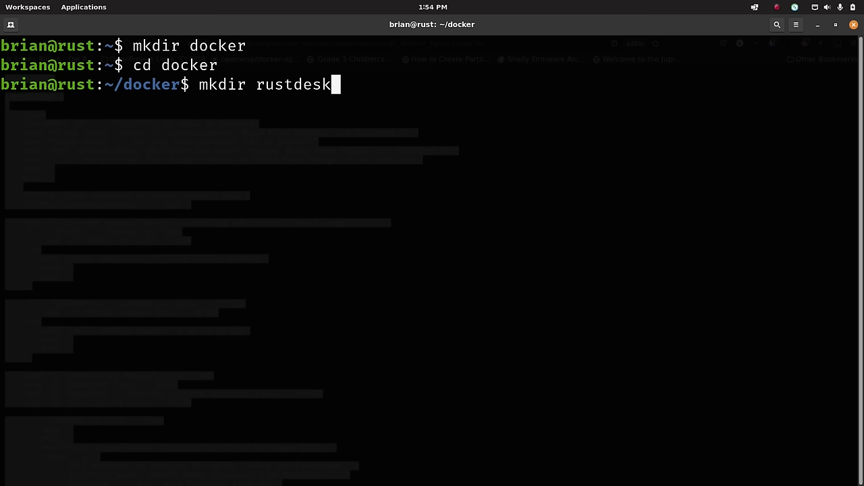
pyautogui.press('Return')
pyautogui.write('cd r')
pyautogui.press('Tab')
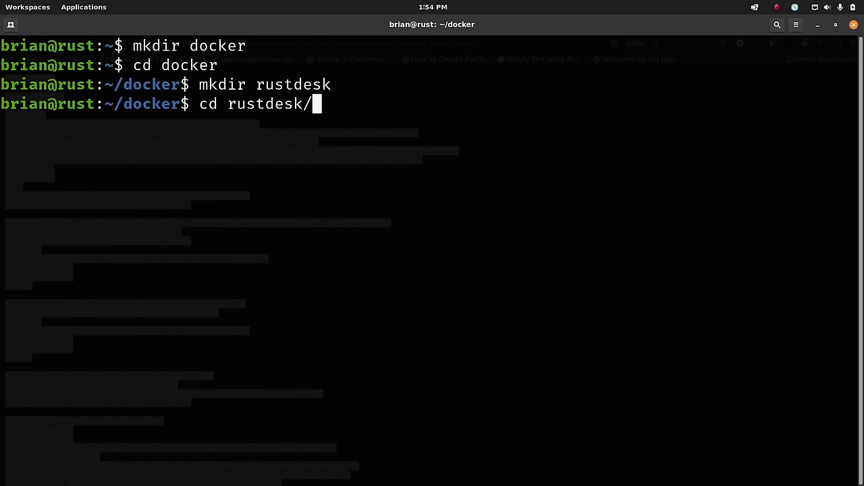
pyautogui.press('Return')
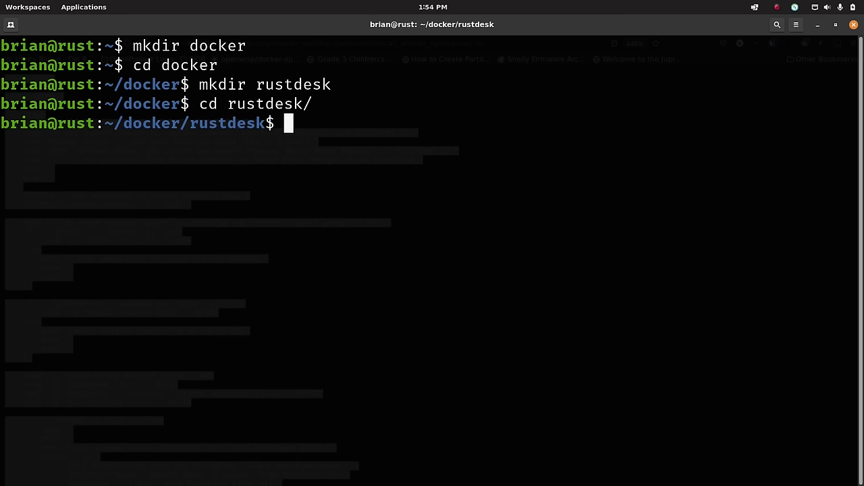
pyautogui.hotkey('alt', 'Tab')
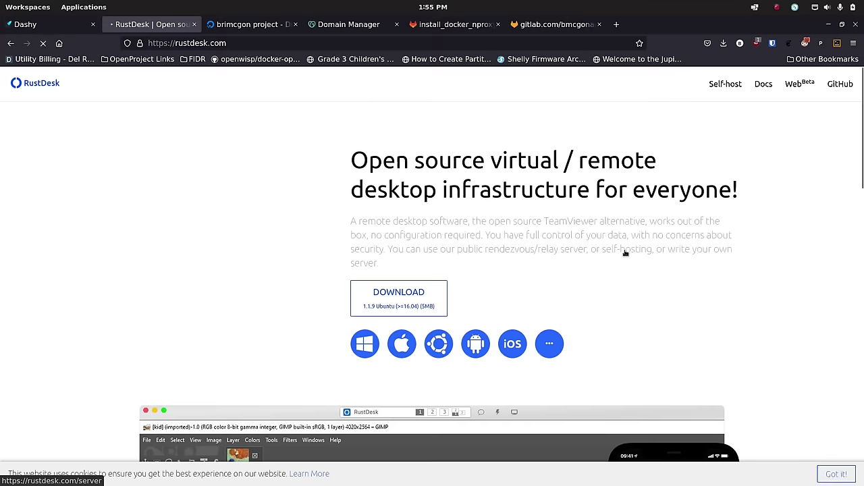
# Go from rustdesk.com/server to the rustdesk-server repo's raw docker-compose.yml and select all its text
pyautogui.click(625, 252)
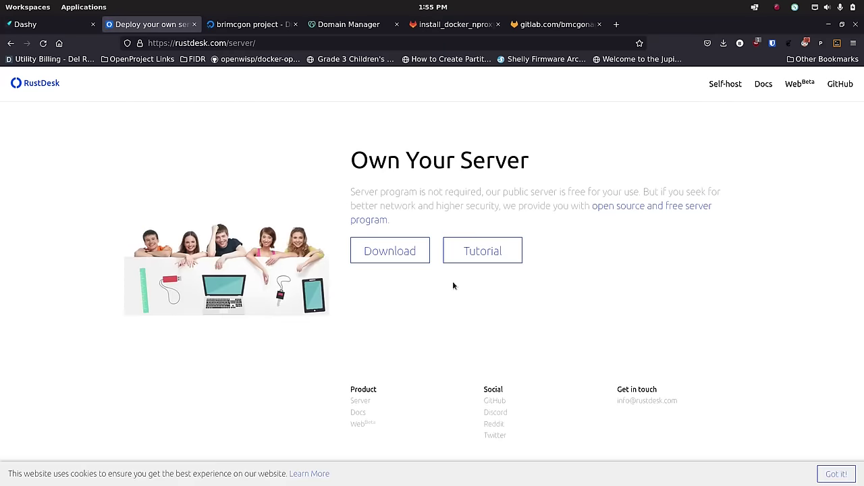
pyautogui.click(405, 254)
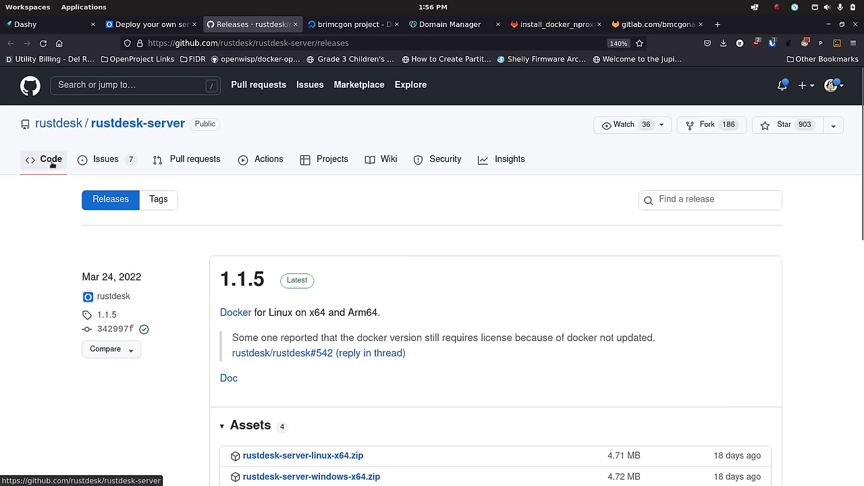
pyautogui.scroll(-2, 246, 332)
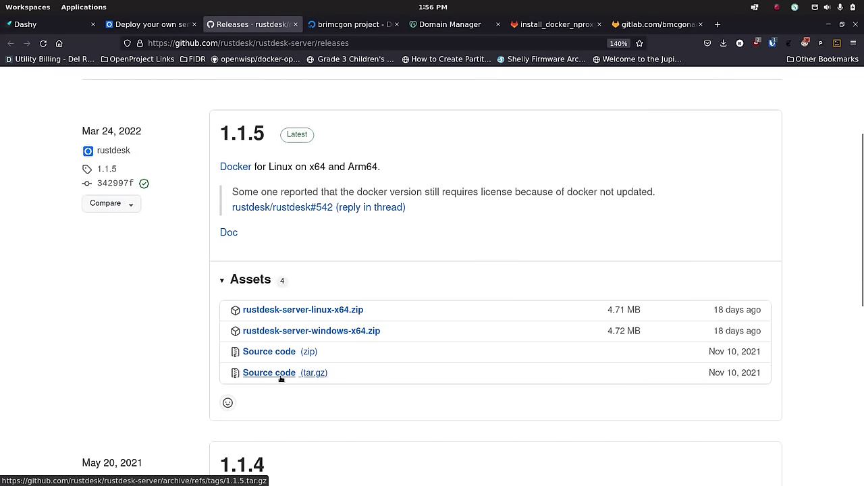
pyautogui.scroll(2, 159, 324)
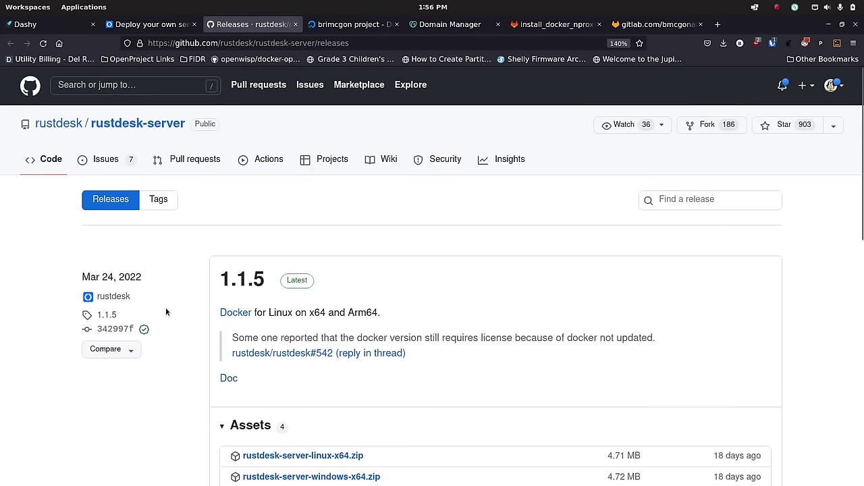
pyautogui.click(52, 163)
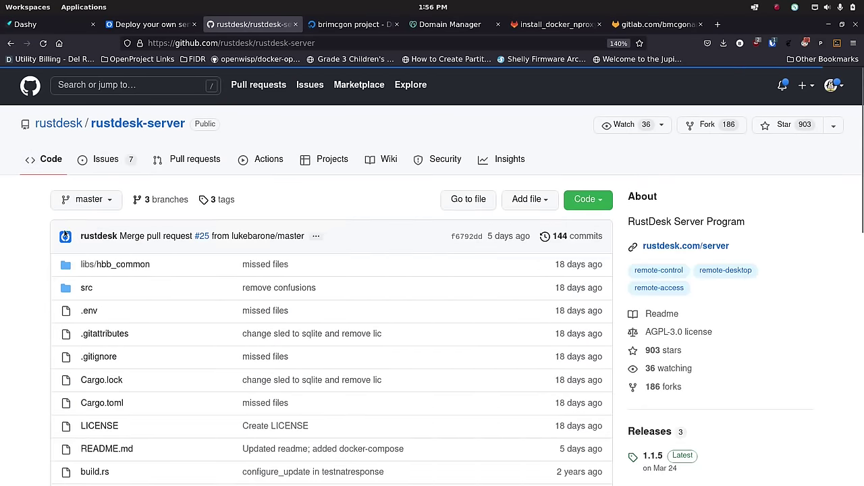
pyautogui.scroll(-3, 48, 291)
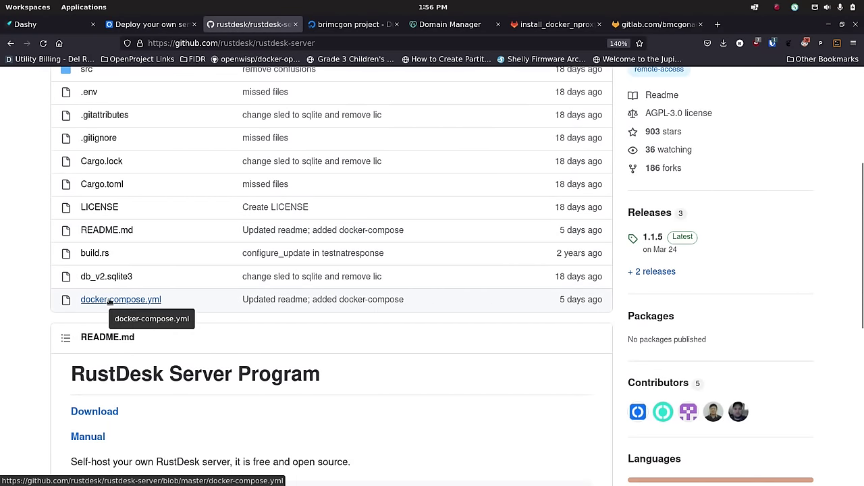
pyautogui.click(109, 301)
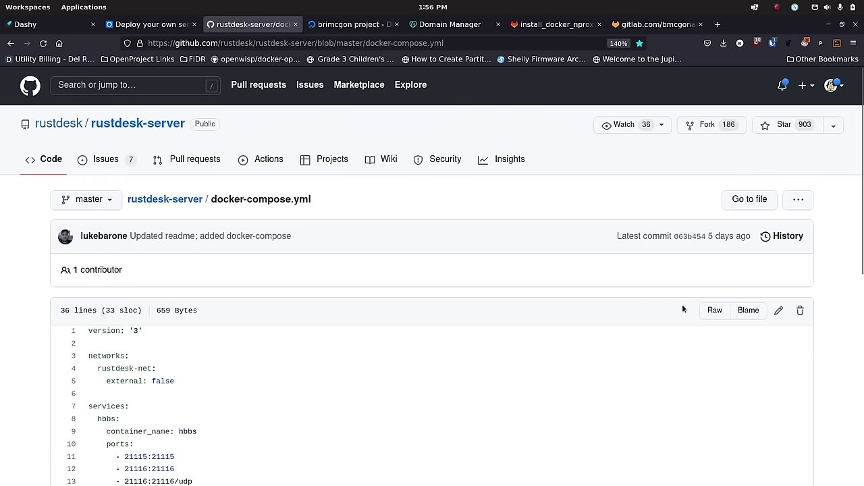
pyautogui.click(715, 310)
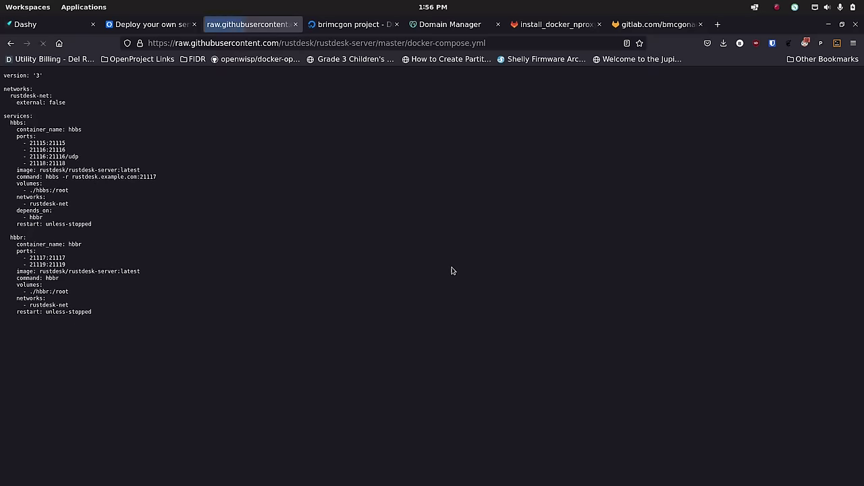
pyautogui.hotkey('ctrl', 'a')
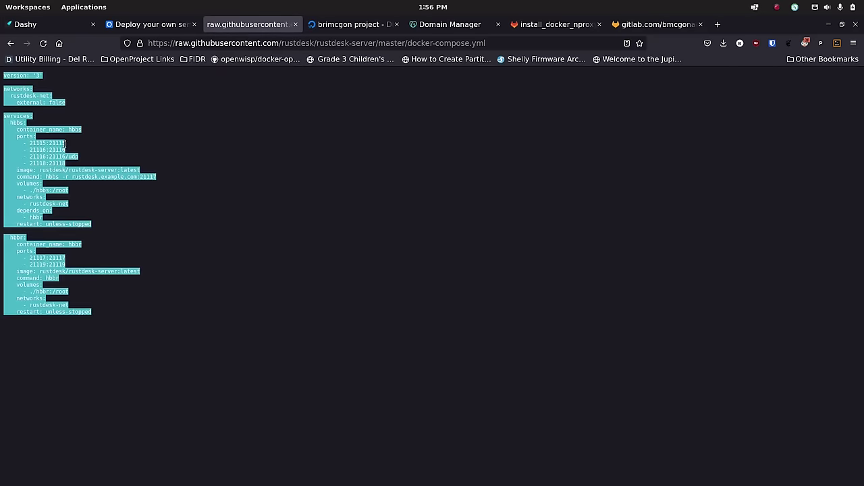
# Paste the hbbs and hbbr service definitions into a new docker-compose.yml in nano
pyautogui.moveTo(476, 482)
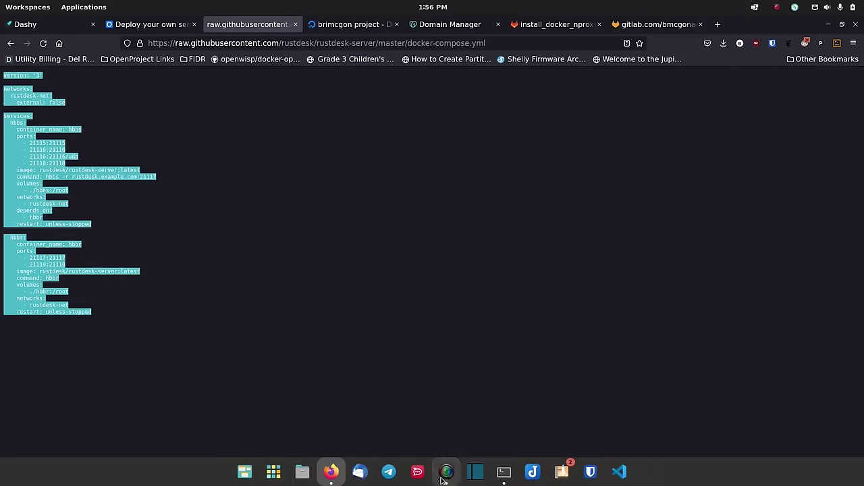
pyautogui.click(502, 472)
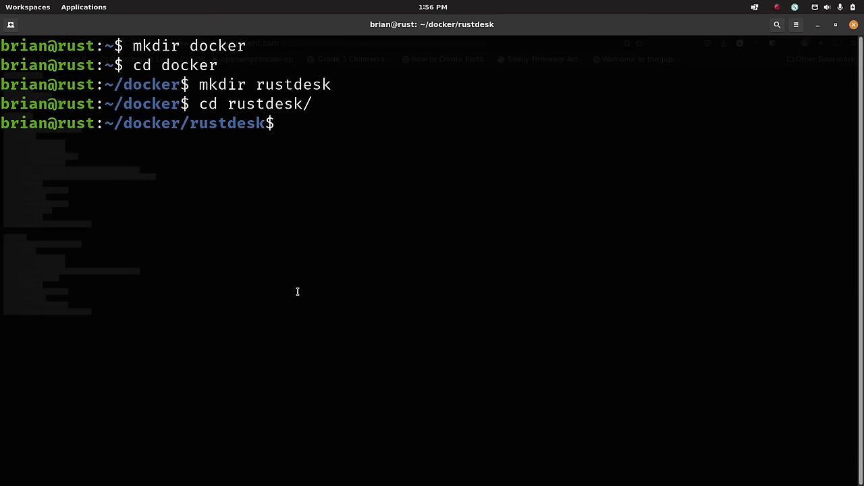
pyautogui.write('nano docker')
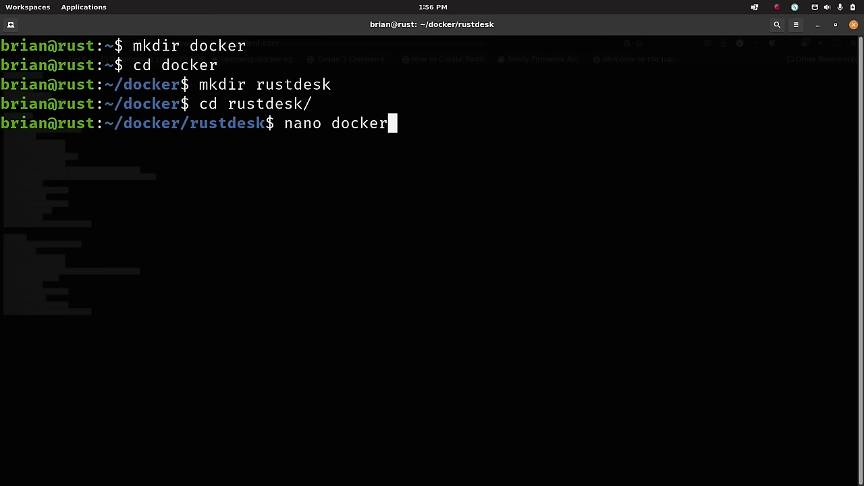
pyautogui.write('-compose.yml')
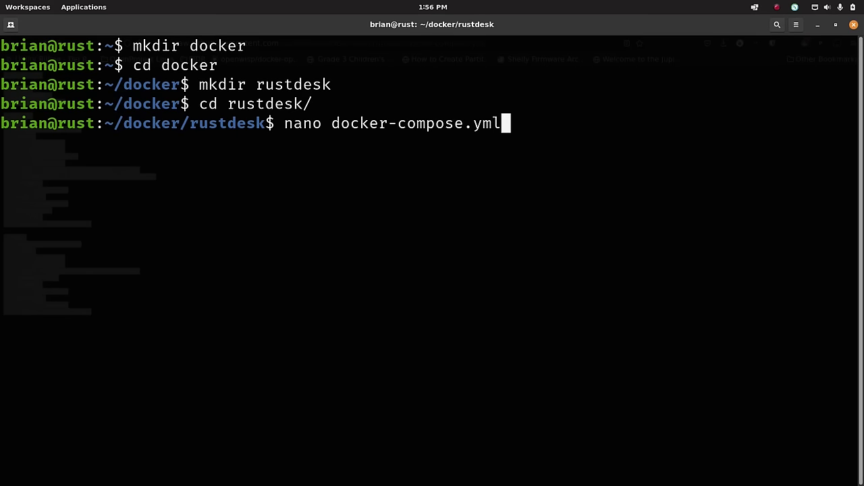
pyautogui.press('Return')
pyautogui.hotkey('ctrl', 'shift', 'v')
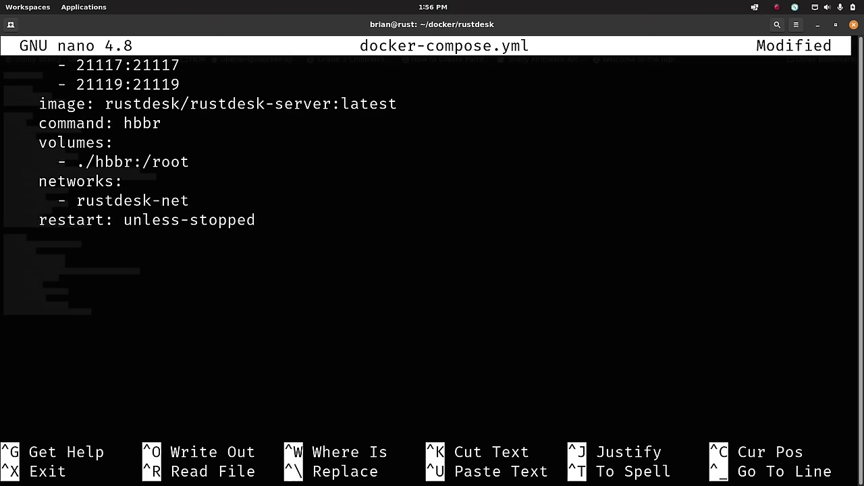
pyautogui.press('Up')
pyautogui.press('Up')
pyautogui.press('Up')
pyautogui.press('Up')
pyautogui.press('Up')
pyautogui.press('Up')
pyautogui.press('Up')
pyautogui.press('Up')
pyautogui.press('Up')
pyautogui.press('Up')
pyautogui.press('Up')
pyautogui.press('Up')
pyautogui.press('Up')
pyautogui.press('Up')
pyautogui.press('Up')
pyautogui.press('Up')
pyautogui.press('Up')
pyautogui.press('Up')
pyautogui.press('Up')
pyautogui.press('Up')
pyautogui.press('Up')
pyautogui.press('Up')
pyautogui.press('Up')
pyautogui.press('Up')
pyautogui.press('Up')
pyautogui.press('Up')
pyautogui.press('Up')
pyautogui.press('Up')
pyautogui.press('Up')
pyautogui.press('Up')
pyautogui.press('Up')
pyautogui.press('Up')
pyautogui.press('Up')
pyautogui.press('Up')
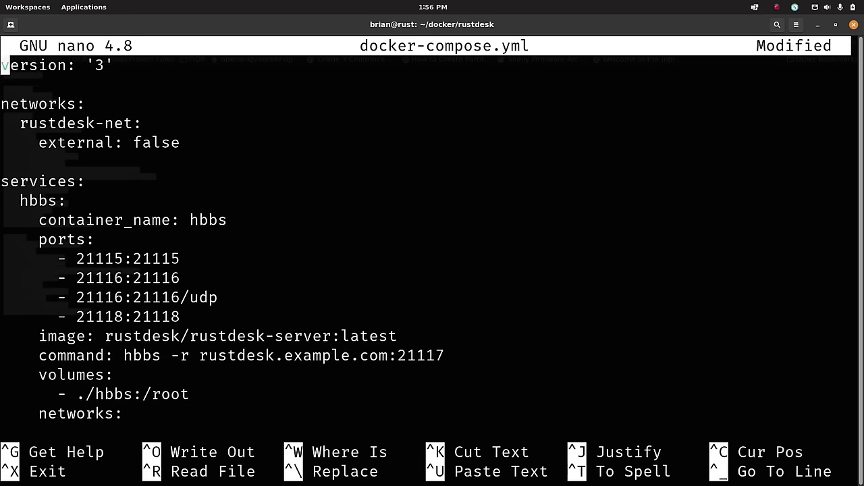
pyautogui.press('Down')
pyautogui.press('Down')
pyautogui.press('Down')
pyautogui.press('Down')
pyautogui.press('Down')
pyautogui.press('Down')
pyautogui.press('Down')
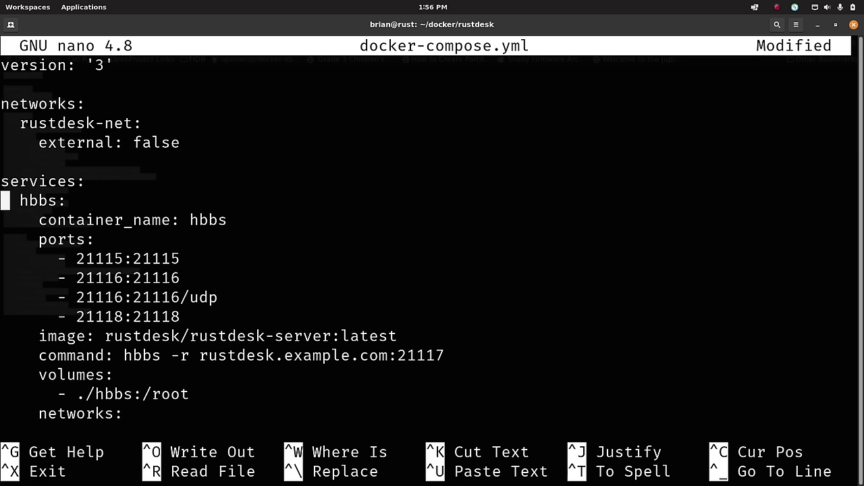
pyautogui.press('Right')
pyautogui.press('Right')
pyautogui.press('Right')
pyautogui.press('Right')
pyautogui.press('Down')
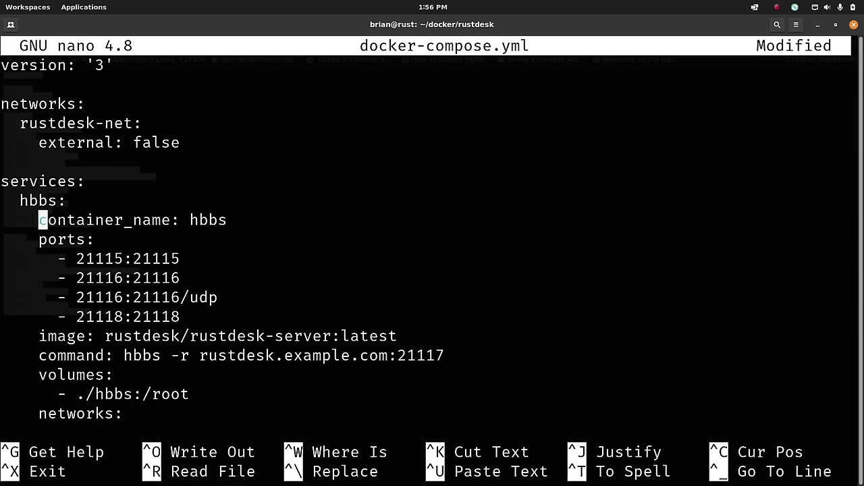
pyautogui.press('Down')
pyautogui.press('Down')
pyautogui.press('Right')
pyautogui.press('Right')
pyautogui.press('Right')
pyautogui.press('Right')
pyautogui.press('Down')
pyautogui.press('Down')
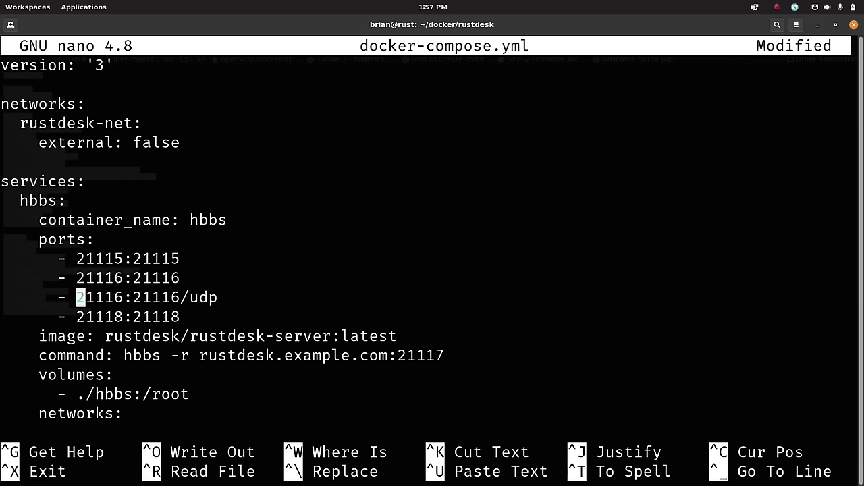
pyautogui.press('Down')
pyautogui.press('Up')
pyautogui.press('Up')
pyautogui.press('Up')
pyautogui.press('Down')
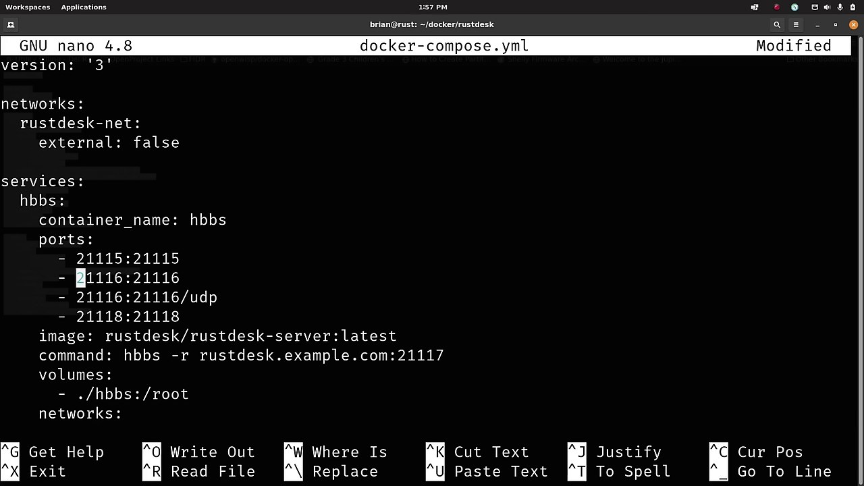
pyautogui.press('Down')
pyautogui.press('Up')
pyautogui.press('Up')
pyautogui.press('Down')
pyautogui.press('Down')
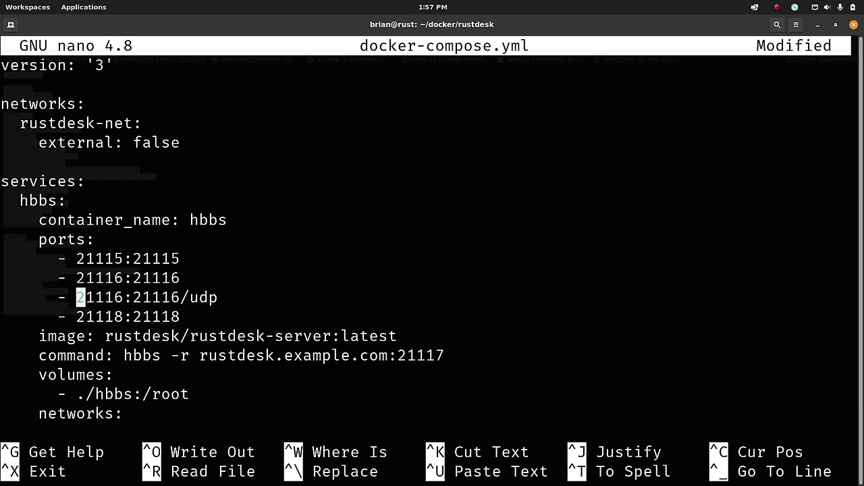
pyautogui.press('Down')
pyautogui.press('Up')
pyautogui.press('Right')
pyautogui.press('Right')
pyautogui.press('Right')
pyautogui.press('Right')
pyautogui.press('Right')
pyautogui.press('Right')
pyautogui.press('Right')
pyautogui.press('Right')
pyautogui.press('Right')
pyautogui.press('Right')
pyautogui.press('Right')
pyautogui.press('Right')
pyautogui.press('Right')
pyautogui.press('Left')
pyautogui.press('Left')
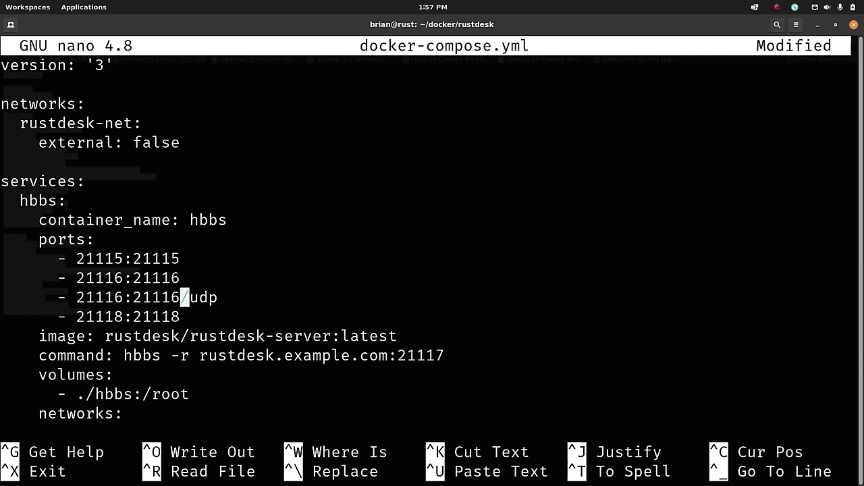
pyautogui.press('Up')
pyautogui.press('Up')
pyautogui.press('Left')
pyautogui.press('Left')
pyautogui.press('Down')
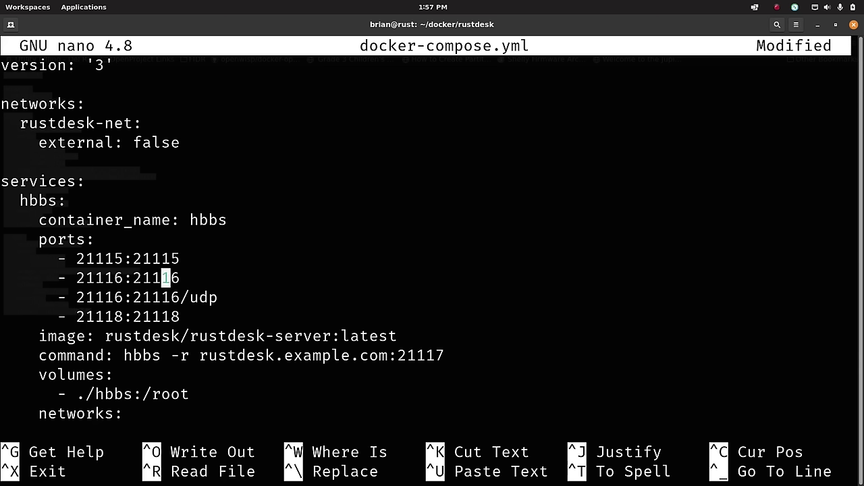
pyautogui.press('Down')
pyautogui.press('Down')
pyautogui.press('Up')
pyautogui.press('Up')
pyautogui.press('Up')
pyautogui.press('Down')
pyautogui.press('Down')
pyautogui.press('Down')
pyautogui.press('Down')
pyautogui.press('Down')
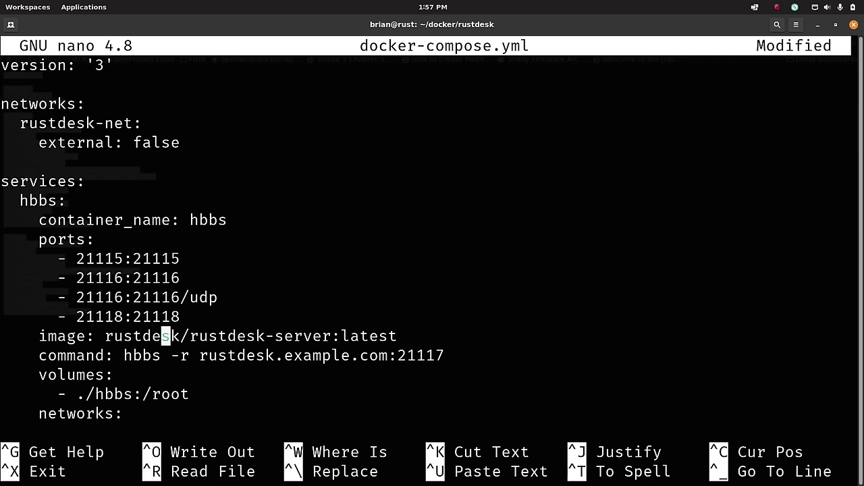
pyautogui.press('Up')
pyautogui.press('Down')
pyautogui.press('Right')
pyautogui.press('Right')
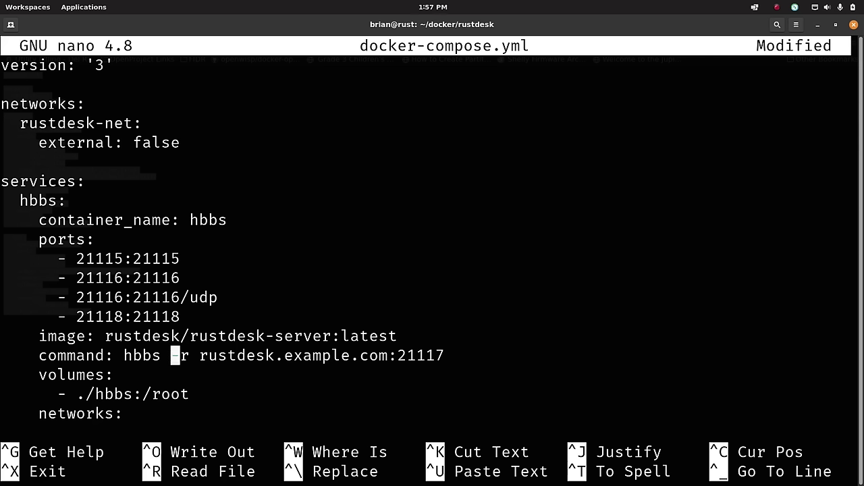
pyautogui.press('Right')
pyautogui.press('Right')
pyautogui.press('Right')
pyautogui.press('Right')
pyautogui.press('Right')
pyautogui.press('Right')
pyautogui.press('Right')
pyautogui.press('Right')
pyautogui.press('Right')
pyautogui.press('Right')
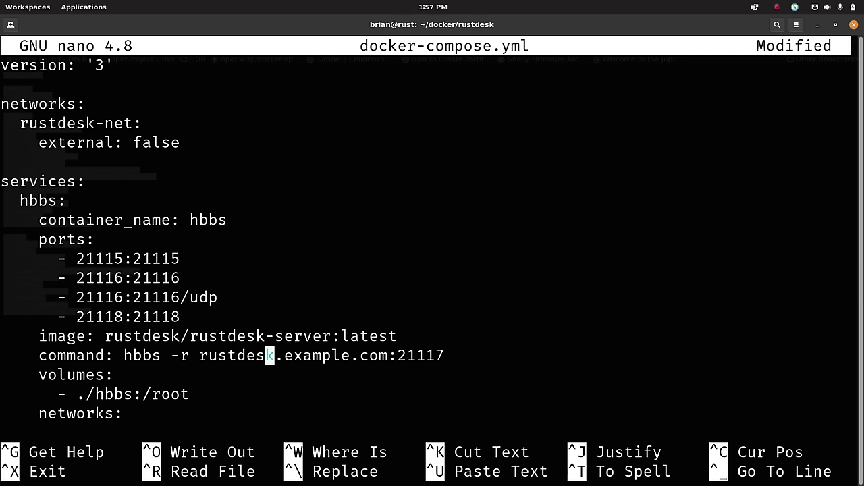
pyautogui.press('Right')
pyautogui.press('Right')
pyautogui.press('Right')
pyautogui.press('Right')
pyautogui.press('Right')
pyautogui.press('Right')
pyautogui.press('Right')
pyautogui.press('Right')
pyautogui.press('Right')
pyautogui.press('Right')
pyautogui.press('Right')
pyautogui.press('Right')
pyautogui.press('Right')
pyautogui.press('Right')
pyautogui.press('Left')
pyautogui.press('Left')
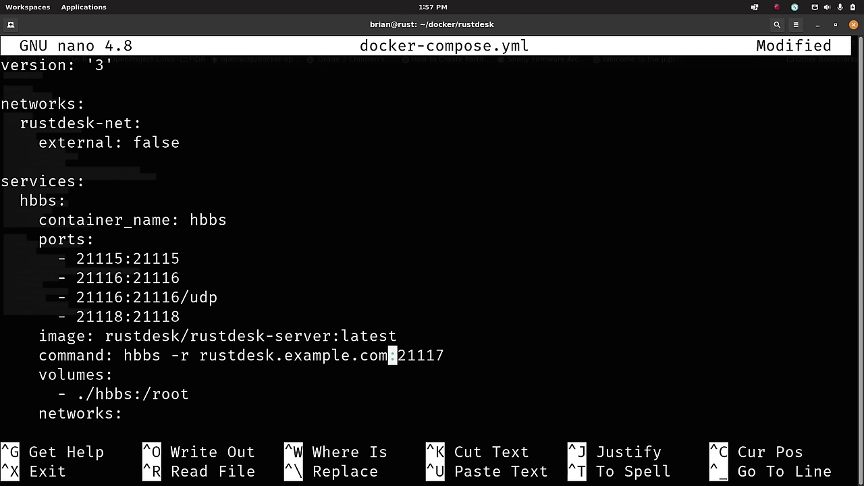
# Replace rustdesk.example.com with rust.routemehome.org in the hbbs relay command and review the volumes lines
pyautogui.press('BackSpace')
pyautogui.press('BackSpace')
pyautogui.press('BackSpace')
pyautogui.press('BackSpace')
pyautogui.press('BackSpace')
pyautogui.press('BackSpace')
pyautogui.press('BackSpace')
pyautogui.press('BackSpace')
pyautogui.press('BackSpace')
pyautogui.press('BackSpace')
pyautogui.press('BackSpace')
pyautogui.press('BackSpace')
pyautogui.press('BackSpace')
pyautogui.press('BackSpace')
pyautogui.press('BackSpace')
pyautogui.press('BackSpace')
pyautogui.press('BackSpace')
pyautogui.press('BackSpace')
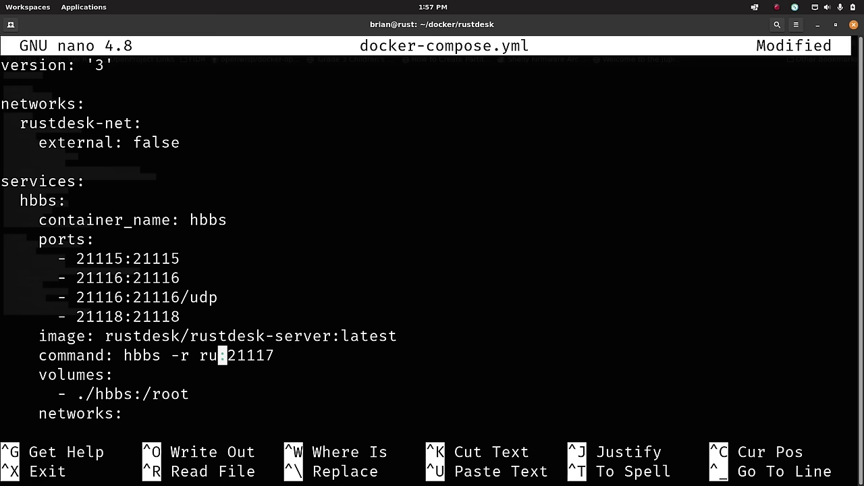
pyautogui.press('BackSpace')
pyautogui.press('BackSpace')
pyautogui.write('rust.ro')
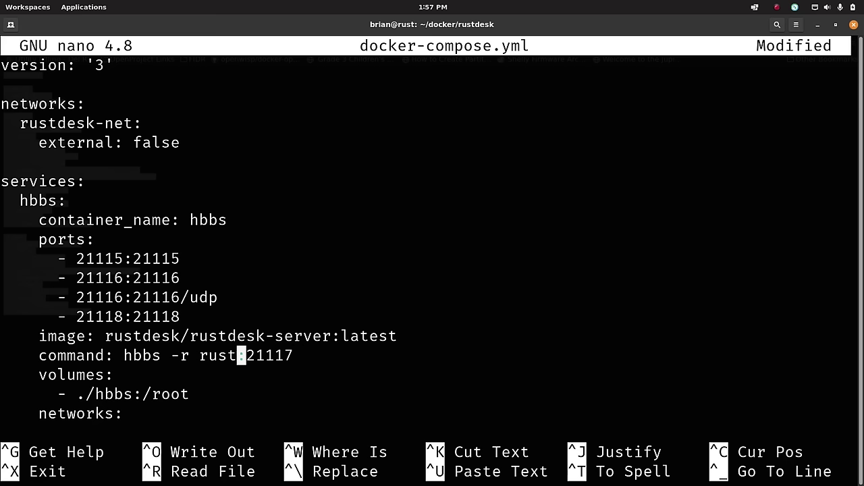
pyautogui.write('utemehome.')
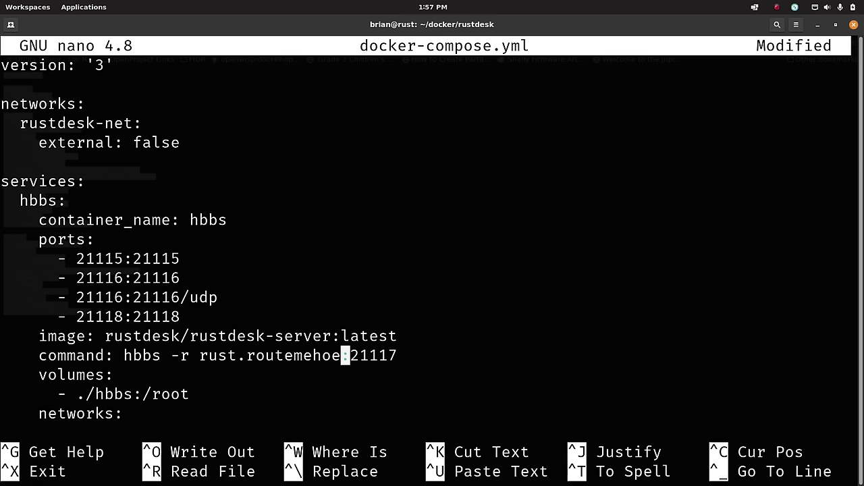
pyautogui.write('org')
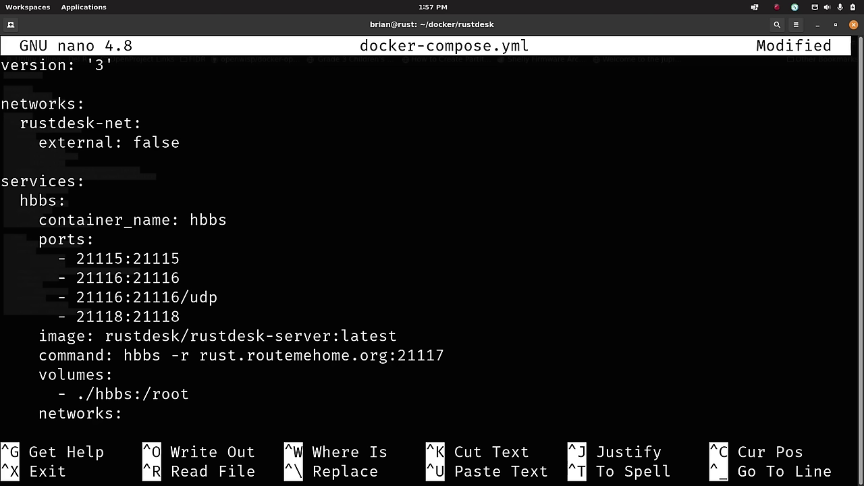
pyautogui.press('Left')
pyautogui.press('Left')
pyautogui.press('Left')
pyautogui.press('Left')
pyautogui.press('Left')
pyautogui.press('Left')
pyautogui.press('Left')
pyautogui.press('Left')
pyautogui.press('Left')
pyautogui.press('Left')
pyautogui.press('Left')
pyautogui.press('Left')
pyautogui.press('Left')
pyautogui.press('Left')
pyautogui.press('Left')
pyautogui.press('Left')
pyautogui.press('Right')
pyautogui.press('Right')
pyautogui.press('Right')
pyautogui.press('Right')
pyautogui.press('Right')
pyautogui.press('Right')
pyautogui.press('Right')
pyautogui.press('Right')
pyautogui.press('Right')
pyautogui.press('Right')
pyautogui.press('Right')
pyautogui.press('Right')
pyautogui.press('Right')
pyautogui.press('Right')
pyautogui.press('Right')
pyautogui.press('Right')
pyautogui.press('Down')
pyautogui.press('Down')
pyautogui.press('Up')
pyautogui.press('Left')
pyautogui.press('Left')
pyautogui.press('Left')
pyautogui.press('Left')
pyautogui.press('Left')
pyautogui.press('Left')
pyautogui.press('Left')
pyautogui.press('Left')
pyautogui.press('Left')
pyautogui.press('Left')
pyautogui.press('Left')
pyautogui.press('Left')
pyautogui.press('Left')
pyautogui.press('Left')
pyautogui.press('Right')
pyautogui.press('Right')
pyautogui.press('Right')
pyautogui.press('Down')
pyautogui.press('Down')
pyautogui.press('Down')
pyautogui.press('Down')
pyautogui.press('Down')
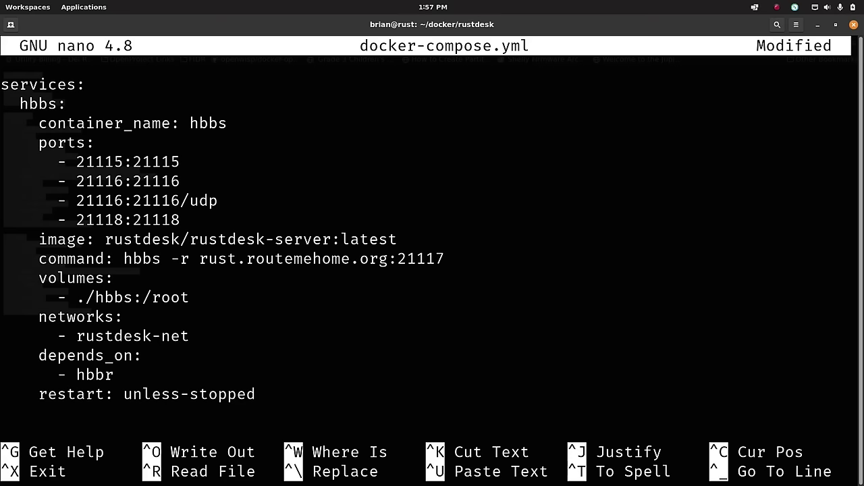
# Paste the hbbr service block below hbbs and inspect its 21117 port mapping
pyautogui.write('hbbr:     container_name: hbbr     ports:       - 21117:21117       - 21119:21119     image: rustdesk/rustdesk-server:latest     command: hbbr')
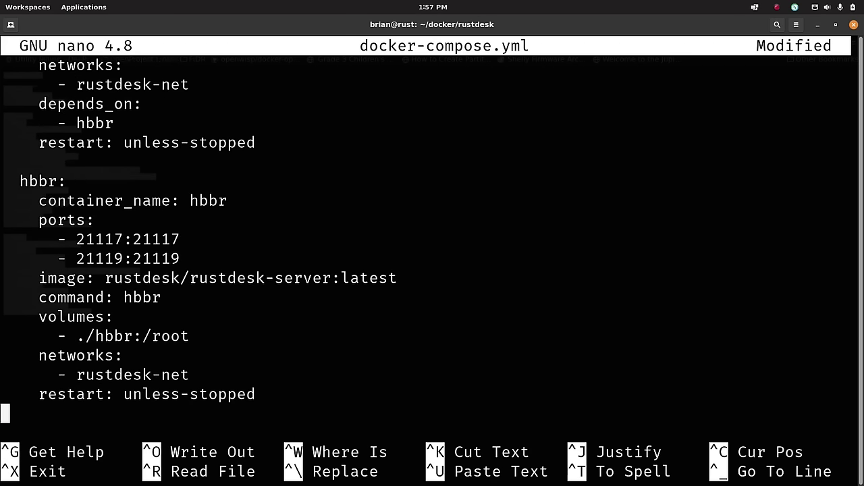
pyautogui.press('Up')
pyautogui.press('Up')
pyautogui.press('Up')
pyautogui.press('Up')
pyautogui.press('Up')
pyautogui.press('Up')
pyautogui.press('Up')
pyautogui.press('Up')
pyautogui.press('Up')
pyautogui.press('Up')
pyautogui.press('Up')
pyautogui.press('Up')
pyautogui.press('Down')
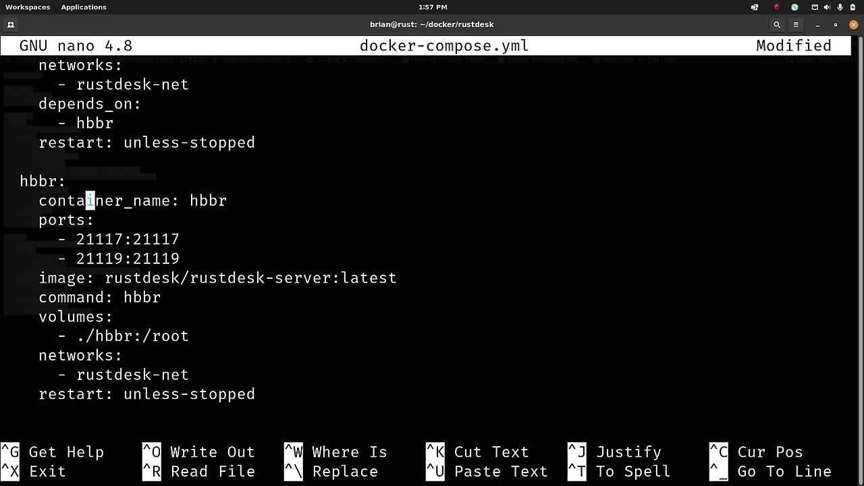
pyautogui.press('Down')
pyautogui.press('Down')
pyautogui.press('Up')
pyautogui.press('Right')
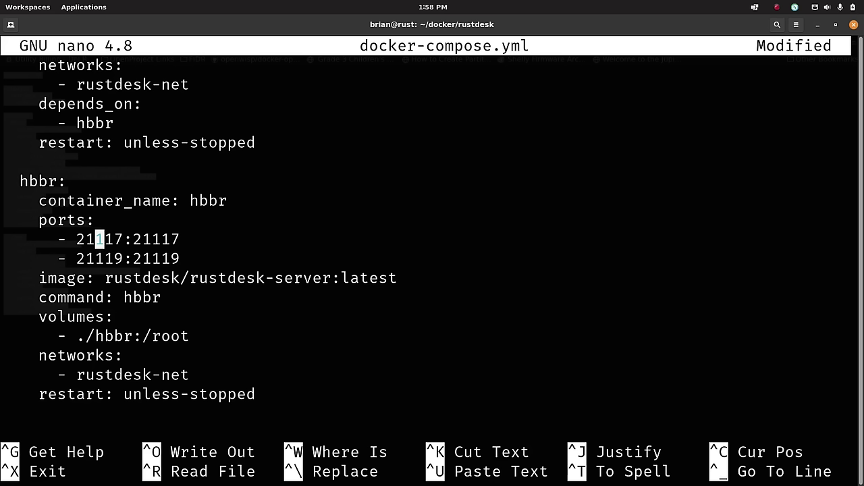
pyautogui.press('Down')
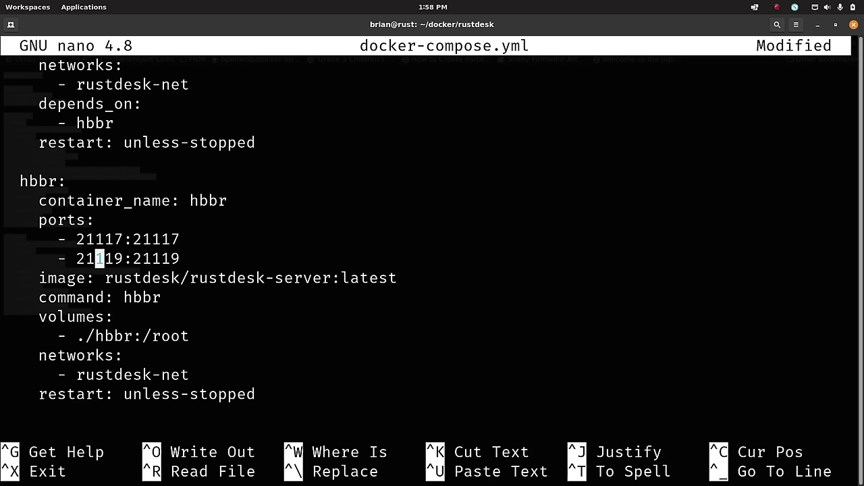
pyautogui.press('Left')
pyautogui.press('Left')
pyautogui.press('Right')
pyautogui.press('Right')
pyautogui.press('Right')
pyautogui.press('Right')
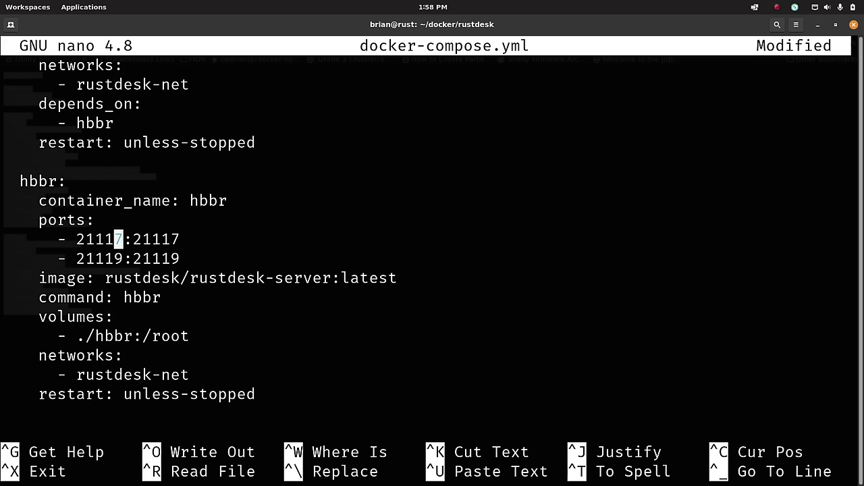
pyautogui.press('Left')
pyautogui.press('Left')
pyautogui.press('Left')
pyautogui.press('Left')
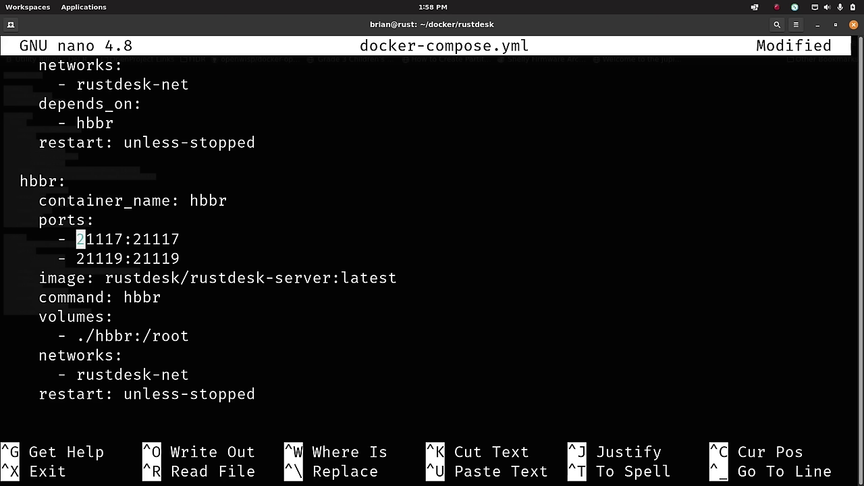
pyautogui.press('Right')
pyautogui.press('Right')
pyautogui.press('Right')
pyautogui.press('Right')
pyautogui.press('Left')
pyautogui.press('Left')
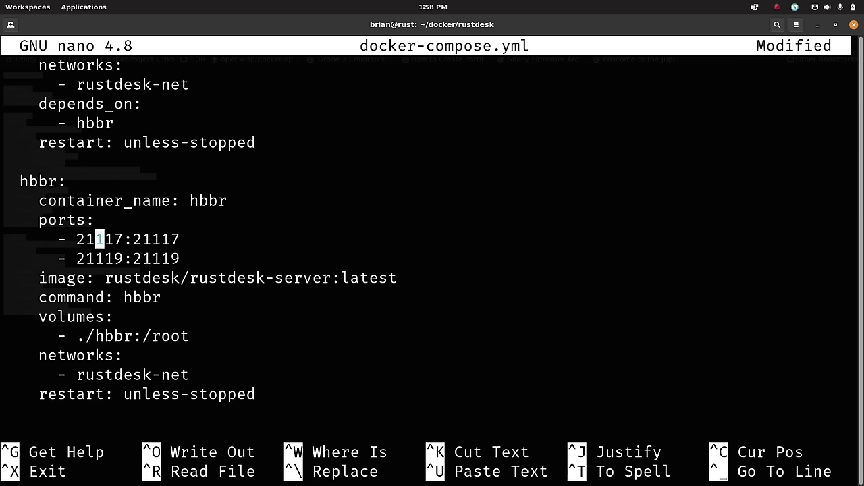
pyautogui.press('Left')
pyautogui.press('Left')
pyautogui.press('Left')
pyautogui.press('Right')
pyautogui.press('Right')
pyautogui.press('Right')
pyautogui.press('Right')
pyautogui.press('Right')
# Recheck the hbbr port lines for 21117 and 21119
pyautogui.press('Down')
pyautogui.press('Left')
pyautogui.press('Left')
pyautogui.press('Left')
pyautogui.press('Left')
pyautogui.press('Left')
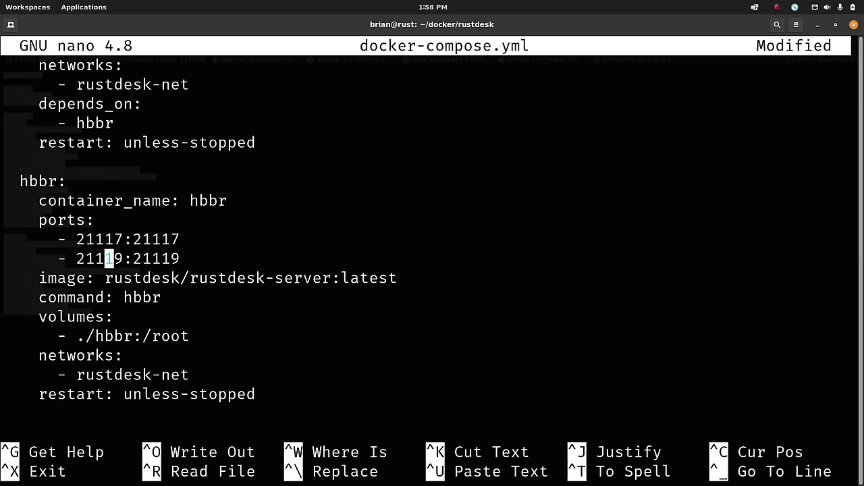
pyautogui.press('Up')
pyautogui.press('Right')
pyautogui.press('Right')
pyautogui.press('Right')
pyautogui.press('Right')
pyautogui.press('Right')
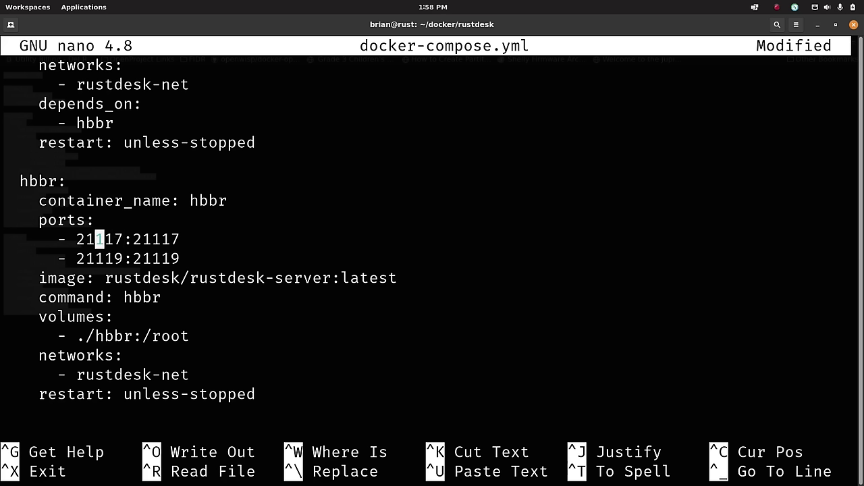
pyautogui.press('Down')
pyautogui.press('Down')
pyautogui.press('Up')
pyautogui.press('Up')
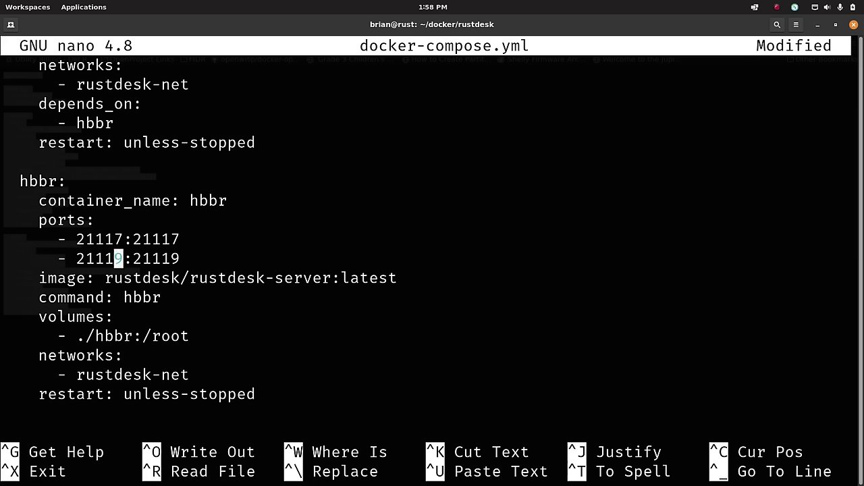
pyautogui.press('Left')
pyautogui.press('Left')
pyautogui.press('Left')
pyautogui.press('Left')
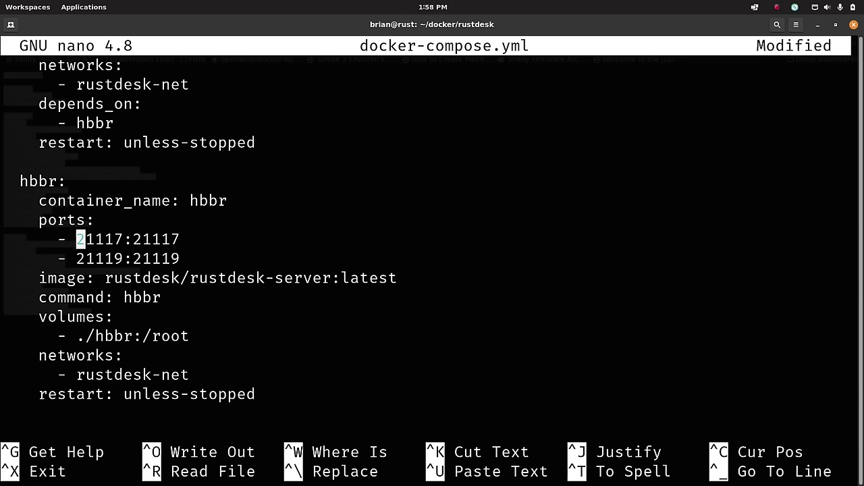
pyautogui.press('Right')
pyautogui.press('Right')
pyautogui.press('Right')
pyautogui.press('Right')
# Review the hbbr image, command, volume path and rustdesk-net network entry, then return to the top
pyautogui.press('Down')
pyautogui.press('Down')
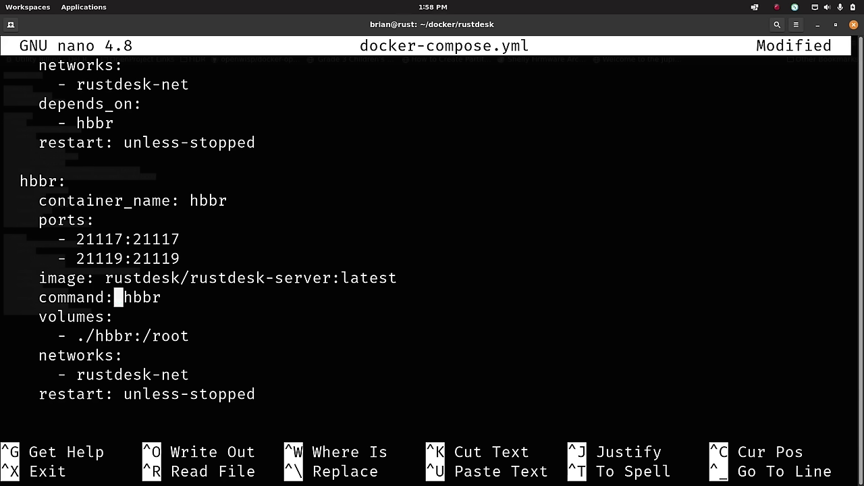
pyautogui.press('Right')
pyautogui.press('Down')
pyautogui.press('Down')
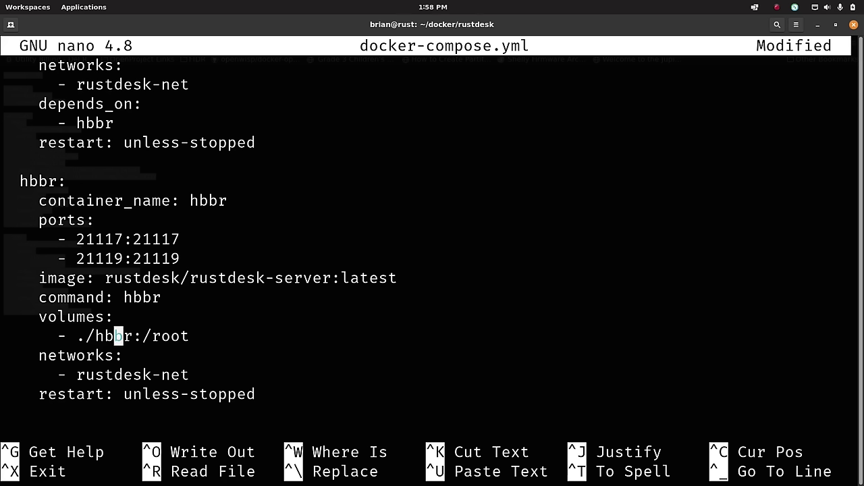
pyautogui.press('Left')
pyautogui.press('Left')
pyautogui.press('Left')
pyautogui.press('Right')
pyautogui.press('Right')
pyautogui.press('Right')
pyautogui.press('Right')
pyautogui.press('Down')
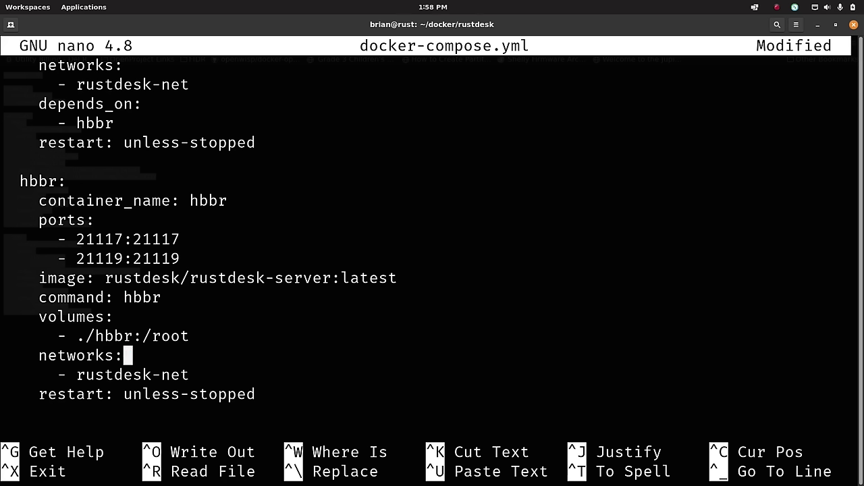
pyautogui.press('Down')
pyautogui.press('Right')
pyautogui.press('Right')
pyautogui.press('Right')
pyautogui.press('Right')
pyautogui.press('Right')
pyautogui.press('Right')
pyautogui.press('Up')
pyautogui.press('Down')
pyautogui.press('Down')
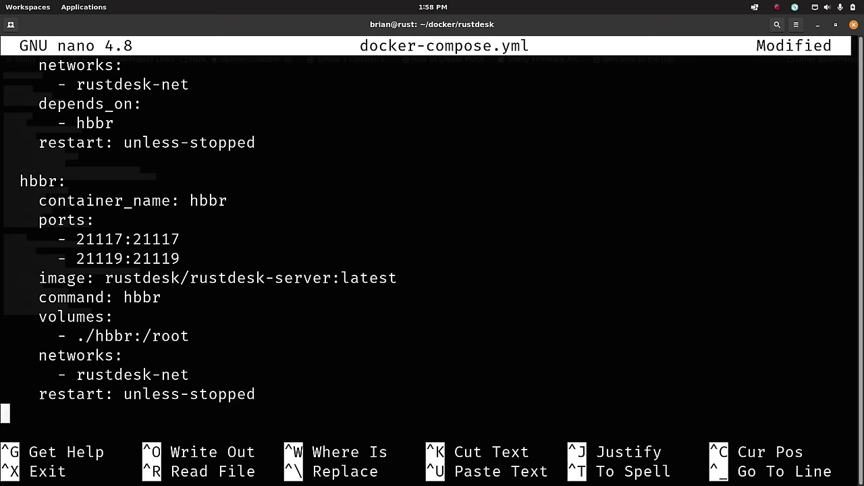
pyautogui.press('Up')
pyautogui.press('Up')
pyautogui.press('Up')
pyautogui.press('Up')
pyautogui.press('Up')
pyautogui.press('Up')
pyautogui.press('Up')
pyautogui.press('Up')
pyautogui.press('Up')
pyautogui.press('Up')
pyautogui.press('Up')
pyautogui.press('Up')
pyautogui.press('Up')
pyautogui.press('Up')
pyautogui.press('Up')
pyautogui.press('Up')
pyautogui.press('Up')
pyautogui.press('Up')
pyautogui.press('Up')
pyautogui.press('Up')
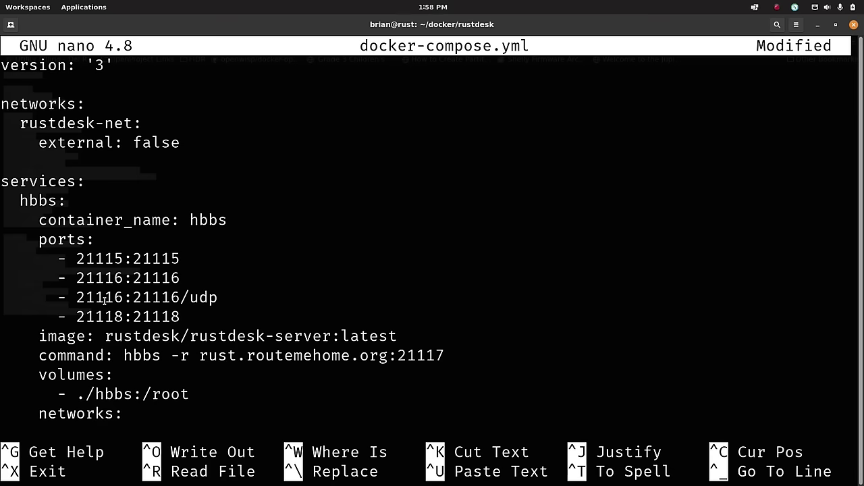
# Save docker-compose.yml under the same file name, writing 36 lines
pyautogui.press('Down')
pyautogui.press('Down')
pyautogui.press('Down')
pyautogui.press('Down')
pyautogui.press('Down')
pyautogui.press('Down')
pyautogui.press('Down')
pyautogui.press('Down')
pyautogui.press('Down')
pyautogui.press('Down')
pyautogui.press('Down')
pyautogui.press('Down')
pyautogui.press('Down')
pyautogui.press('Down')
pyautogui.press('Down')
pyautogui.press('Down')
pyautogui.press('Down')
pyautogui.press('Down')
pyautogui.press('Down')
pyautogui.press('Down')
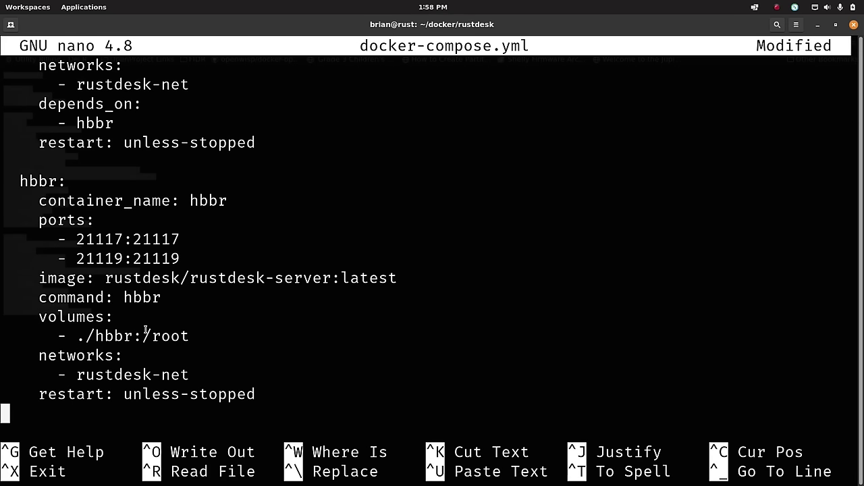
pyautogui.hotkey('ctrl', 'o')
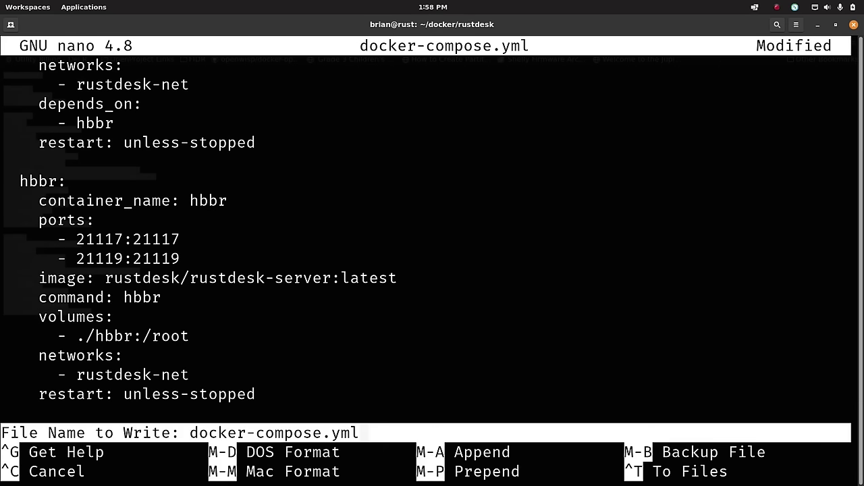
pyautogui.press('Return')
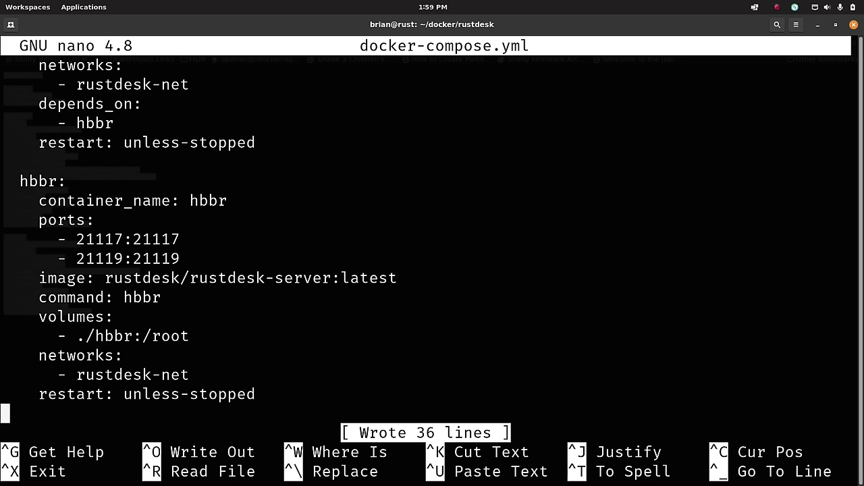
# Exit nano, clear the screen and start hbbs and hbbr in the background with docker-compose up -d
pyautogui.hotkey('ctrl', 'x')
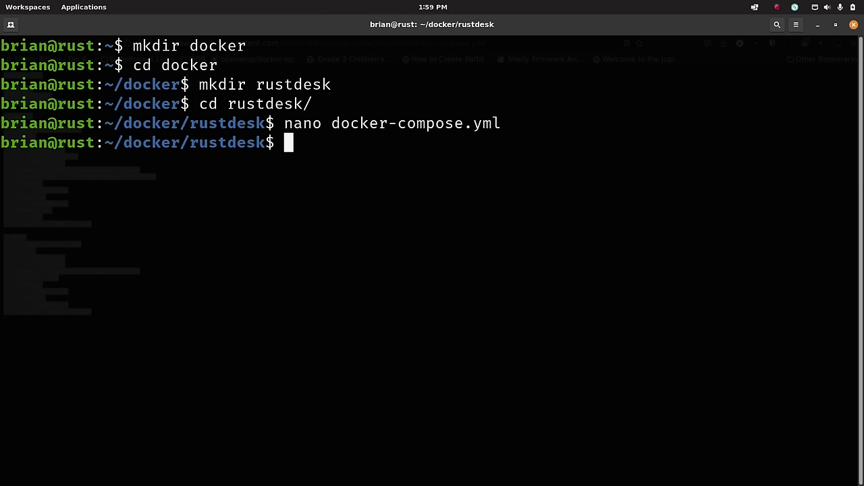
pyautogui.write('clear')
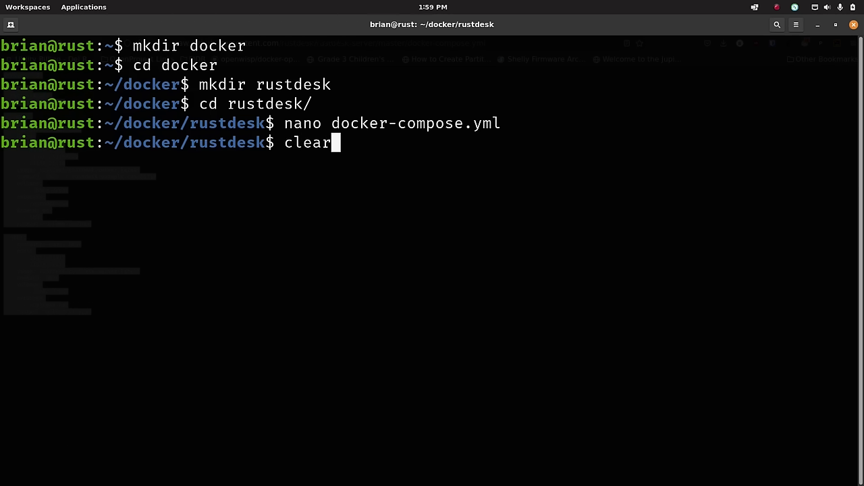
pyautogui.press('Return')
pyautogui.write('docke')
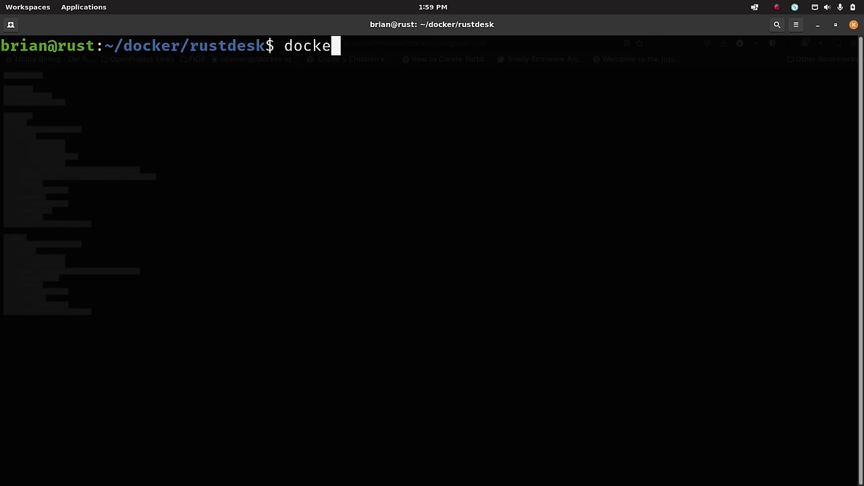
pyautogui.write('r-compose up -d')
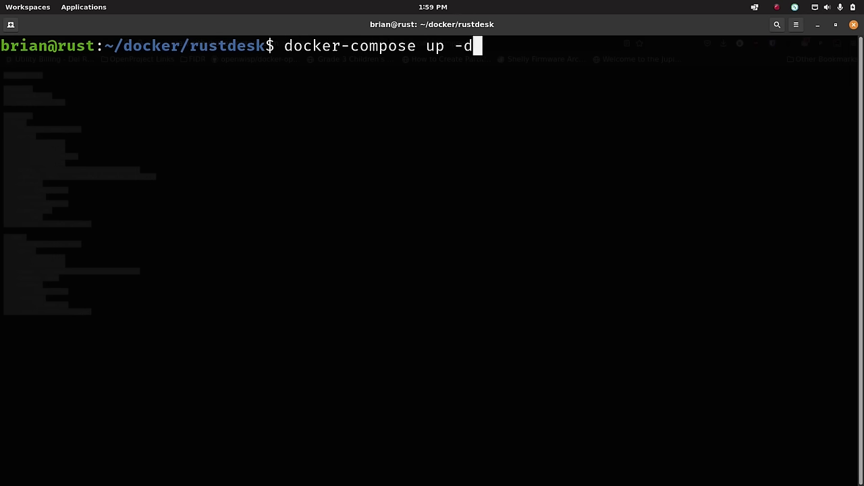
pyautogui.press('Return')
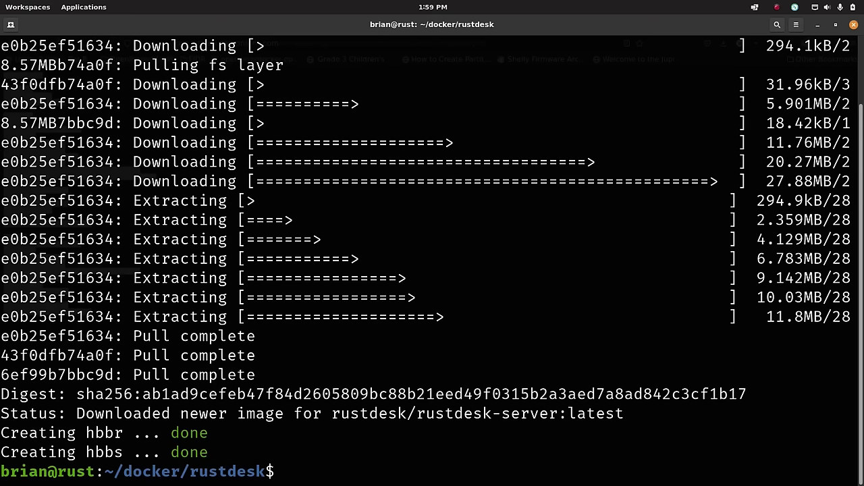
pyautogui.write('docker-')
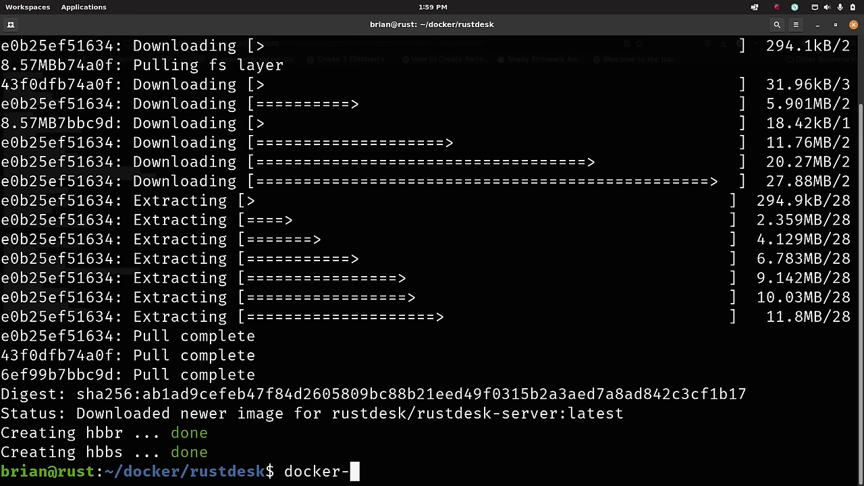
pyautogui.write('compose logs -f')
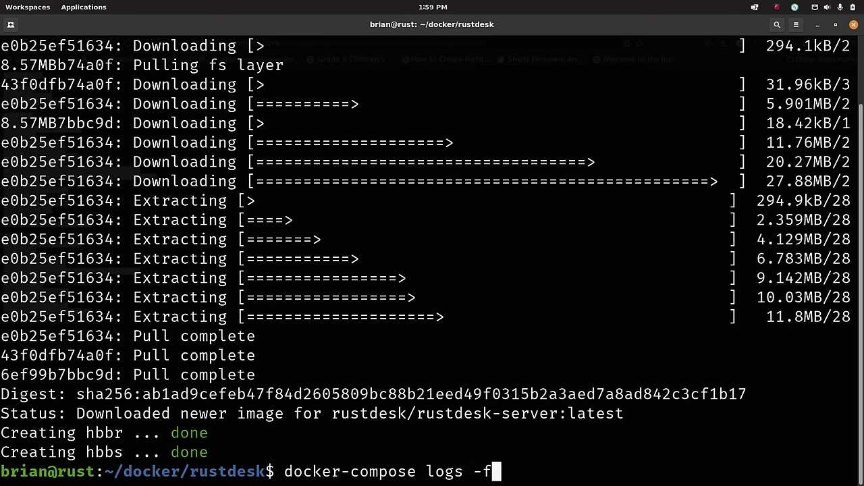
# Follow the hbbr and hbbs container logs to confirm the server is listening, then stop following
pyautogui.press('Return')
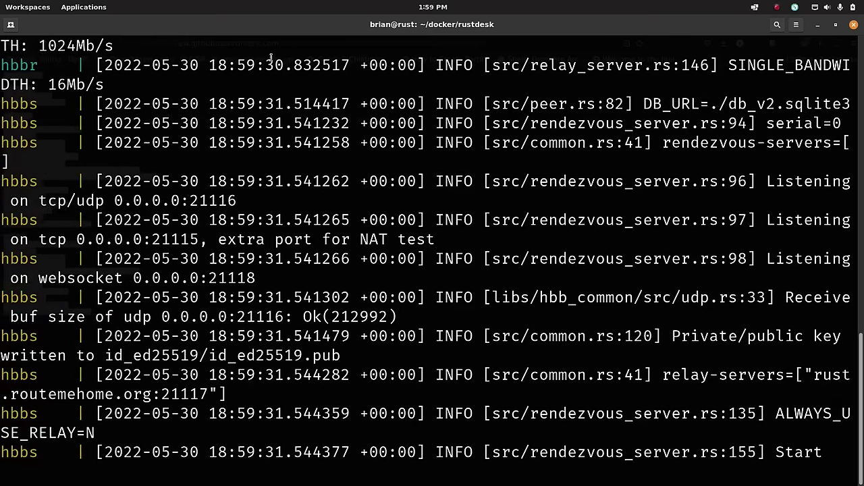
pyautogui.scroll(7, 175, 204)
pyautogui.scroll(-7, 175, 211)
pyautogui.hotkey('ctrl', 'c')
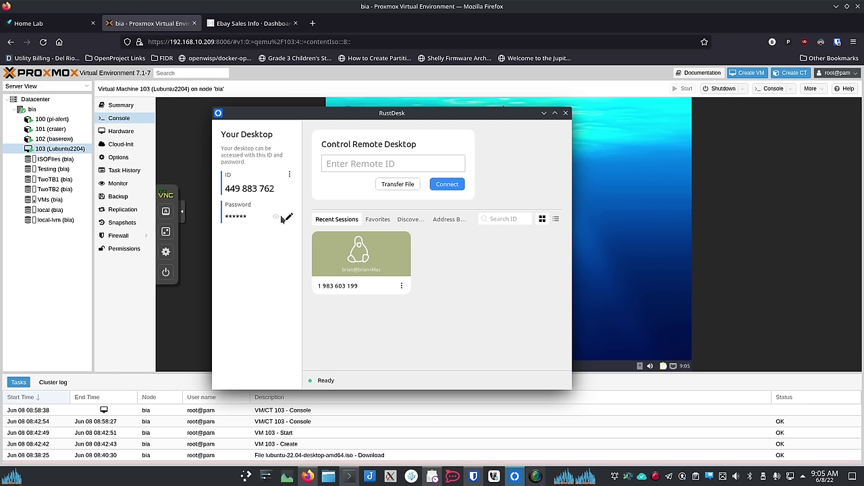
# Open the ID/Relay Server settings from the three-dot menu beside this desktop's ID
pyautogui.moveTo(275, 217)
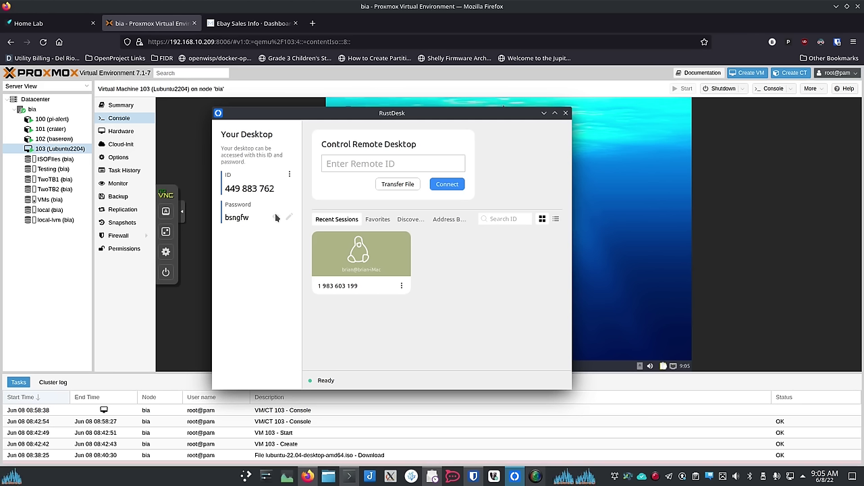
pyautogui.click(290, 175)
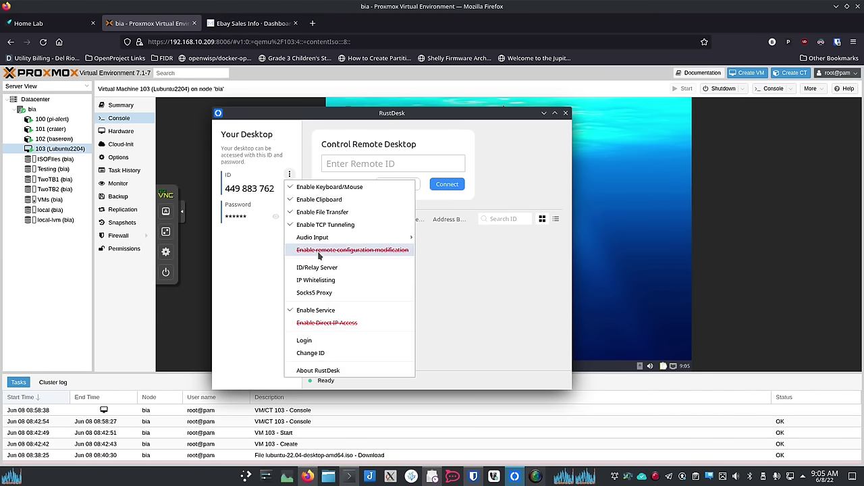
pyautogui.click(317, 268)
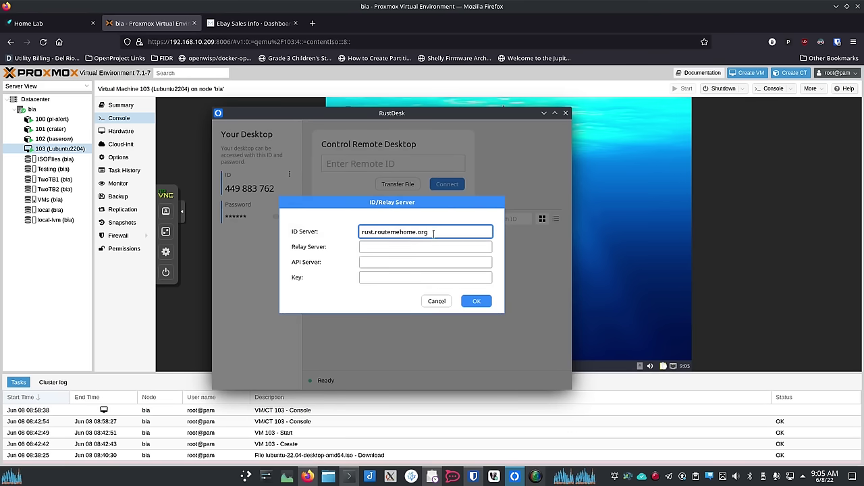
pyautogui.click(386, 247)
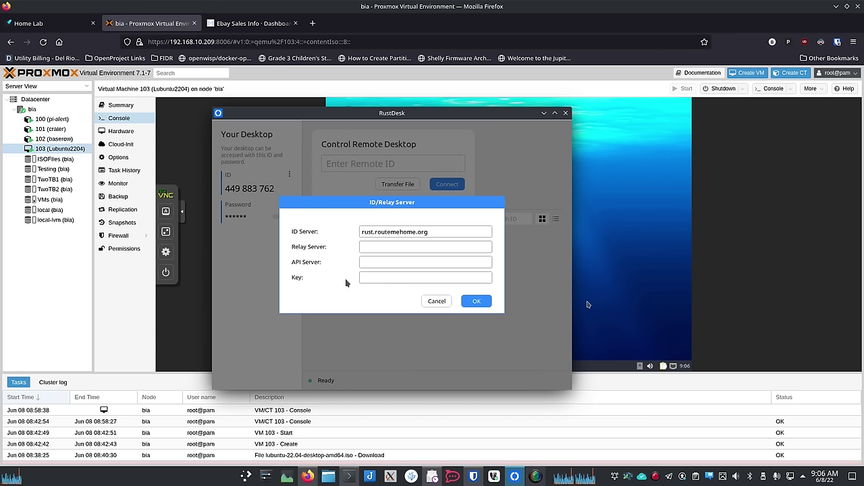
# Leave the Key field empty and confirm rust.routemehome.org as the ID server
pyautogui.click(370, 279)
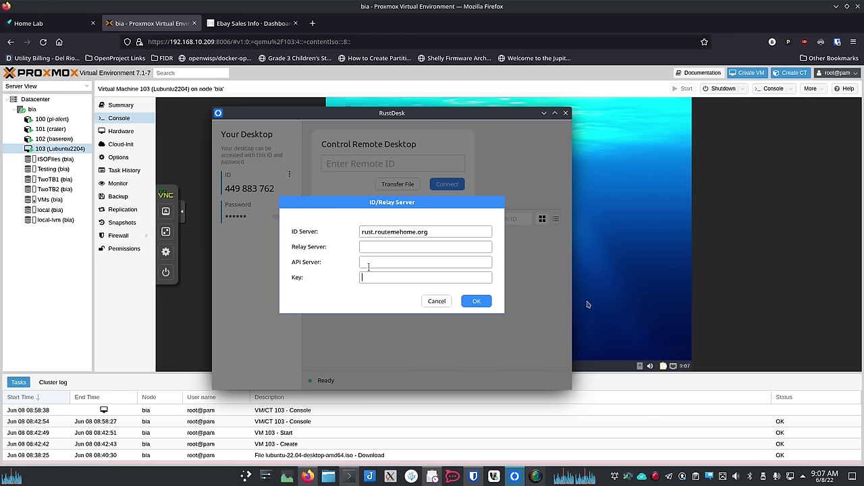
pyautogui.click(434, 304)
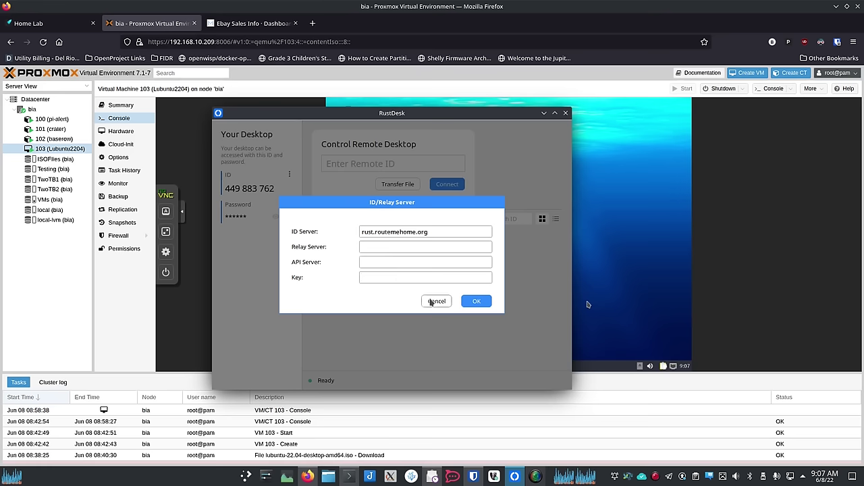
pyautogui.click(476, 301)
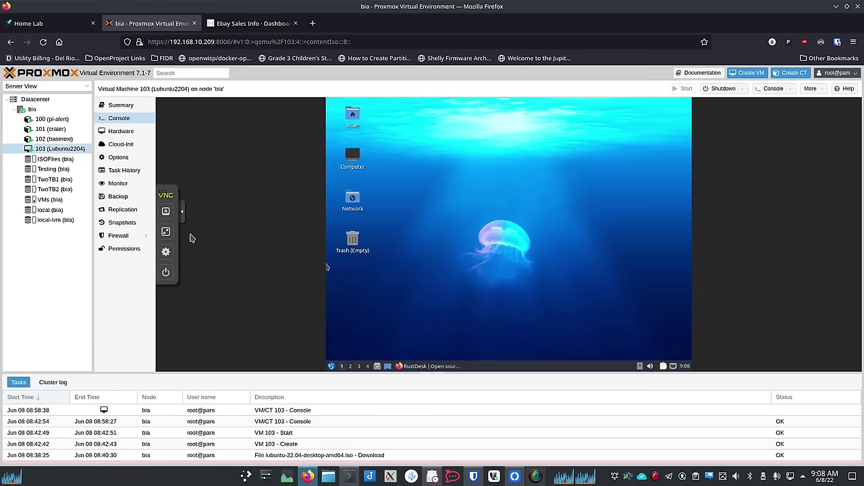
# Switch the Lubuntu VM's noVNC console to full screen
pyautogui.click(166, 233)
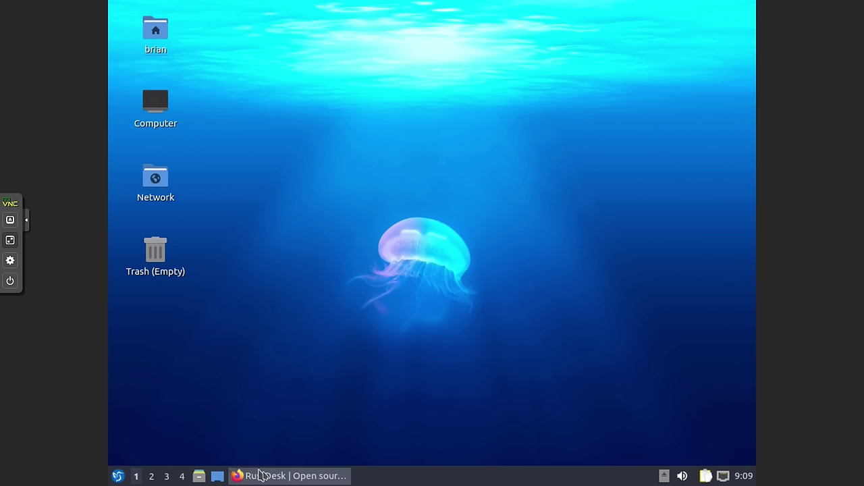
# Restore Firefox, download rustdesk-1.1.9.deb from rustdesk.com, then close the browser
pyautogui.click(283, 476)
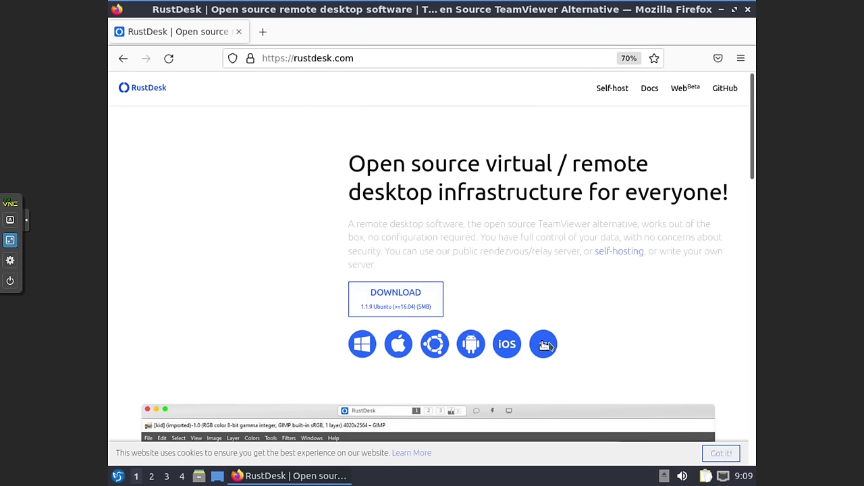
pyautogui.click(396, 312)
pyautogui.click(406, 302)
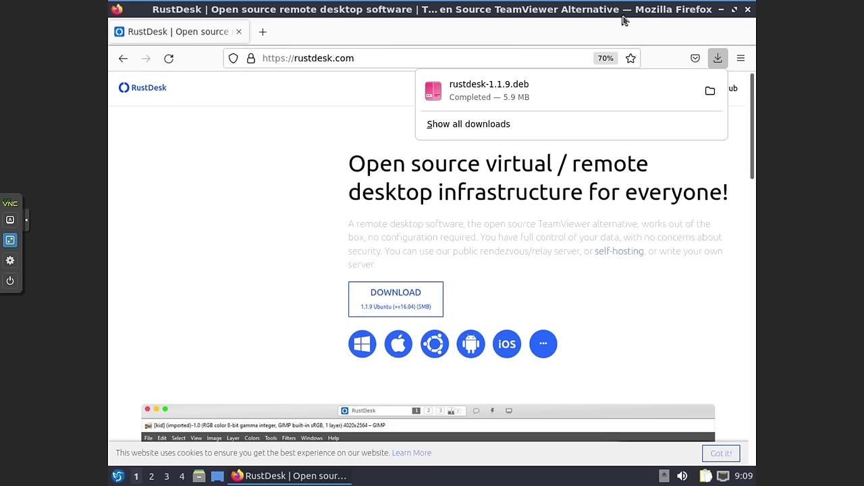
pyautogui.click(747, 12)
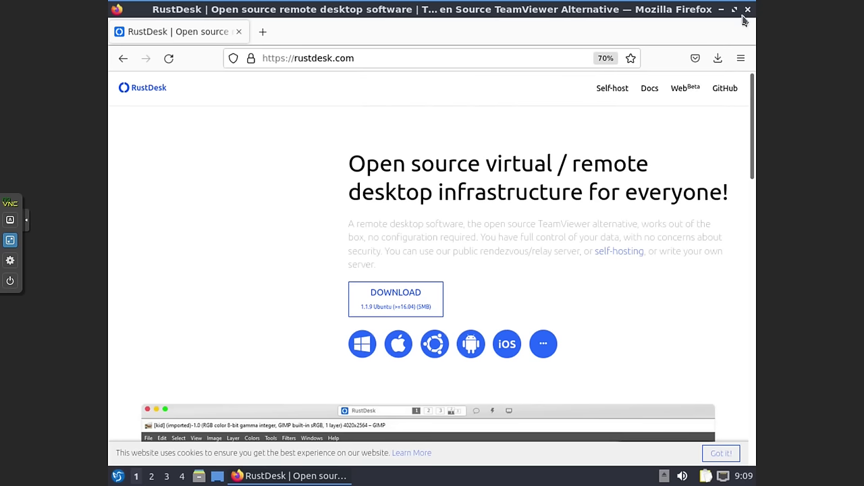
pyautogui.click(747, 11)
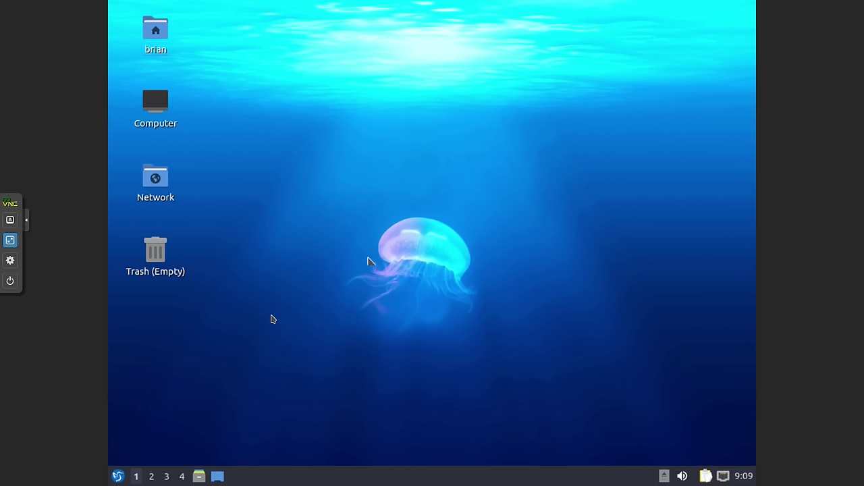
# Launch QTerminal by searching 'ter' in the application menu
pyautogui.click(119, 477)
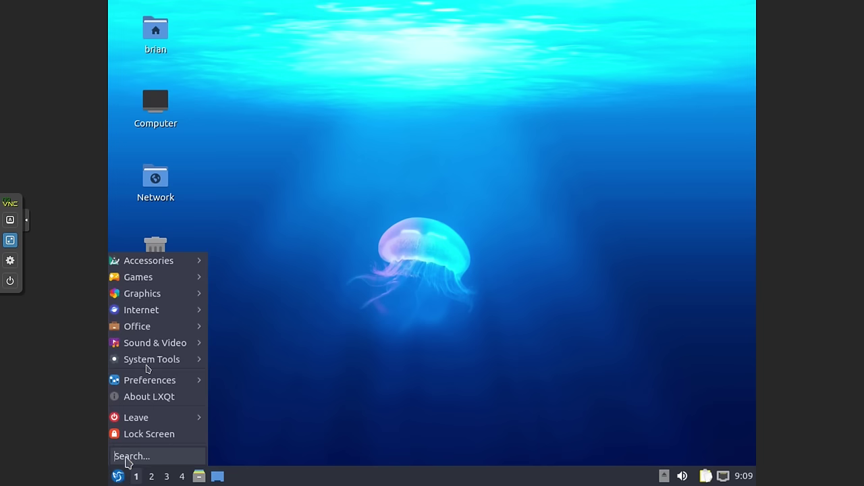
pyautogui.moveTo(185, 278)
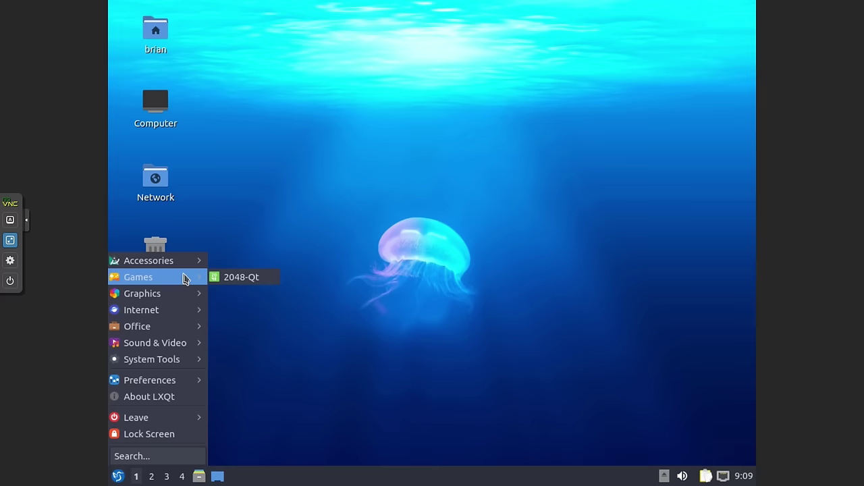
pyautogui.moveTo(177, 313)
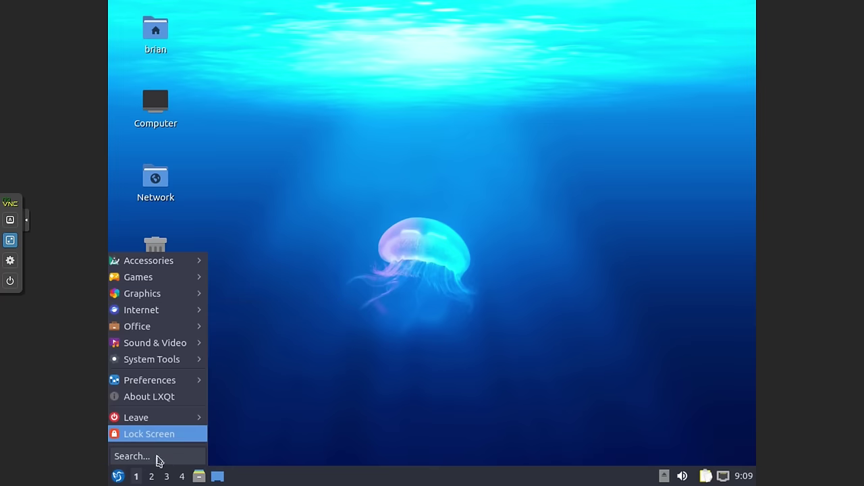
pyautogui.write('term')
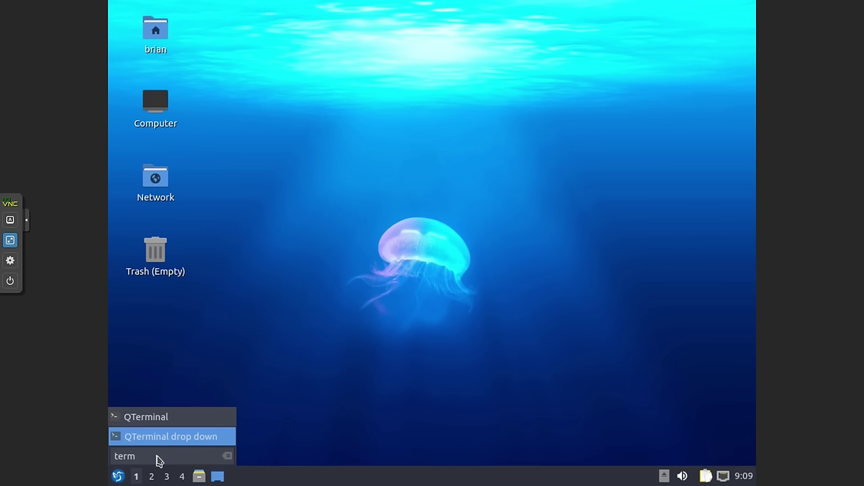
pyautogui.click(174, 419)
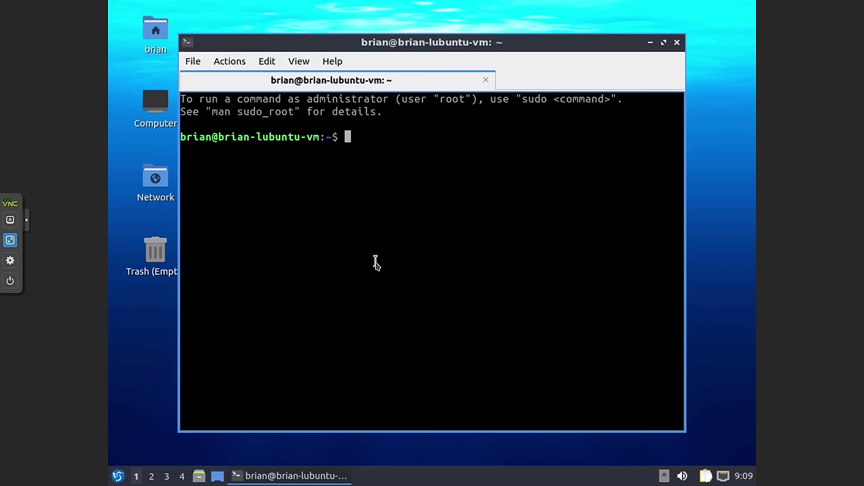
# Change into the Downloads folder and list its files
pyautogui.write('cd Down')
pyautogui.press('Tab')
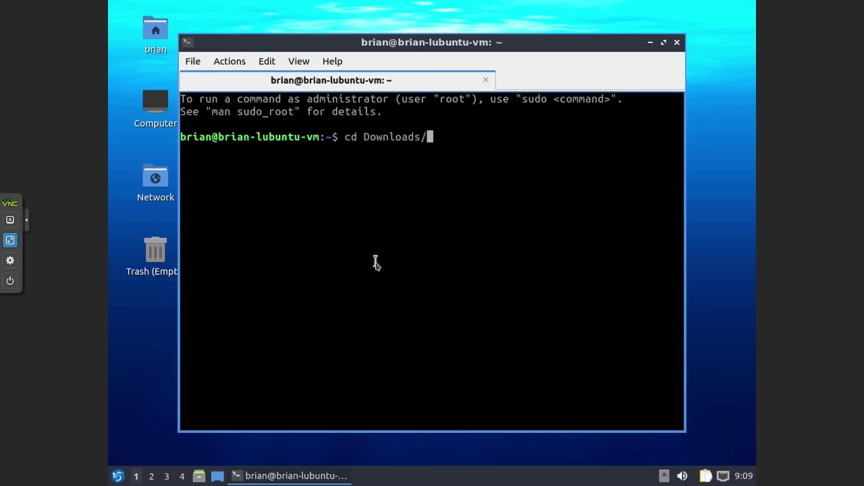
pyautogui.press('Return')
pyautogui.write('ls')
pyautogui.press('Return')
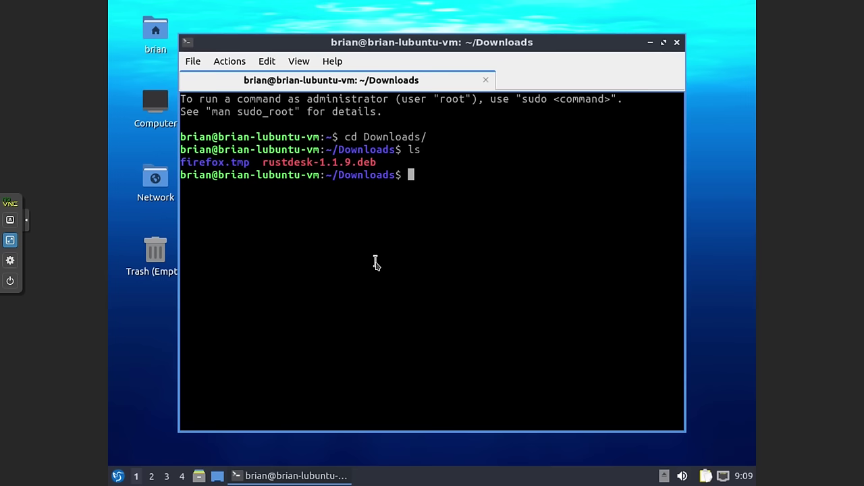
# Run sudo dpkg -i rustdesk-1.1.9.deb, which fails on missing libxdo3, python3-pip and curl
pyautogui.write('sudo dpkg ')
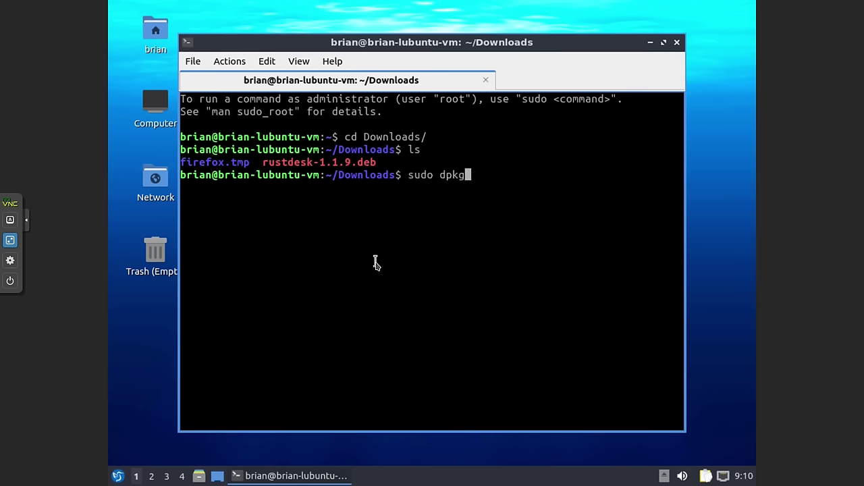
pyautogui.write('-i')
pyautogui.write(' r')
pyautogui.press('Tab')
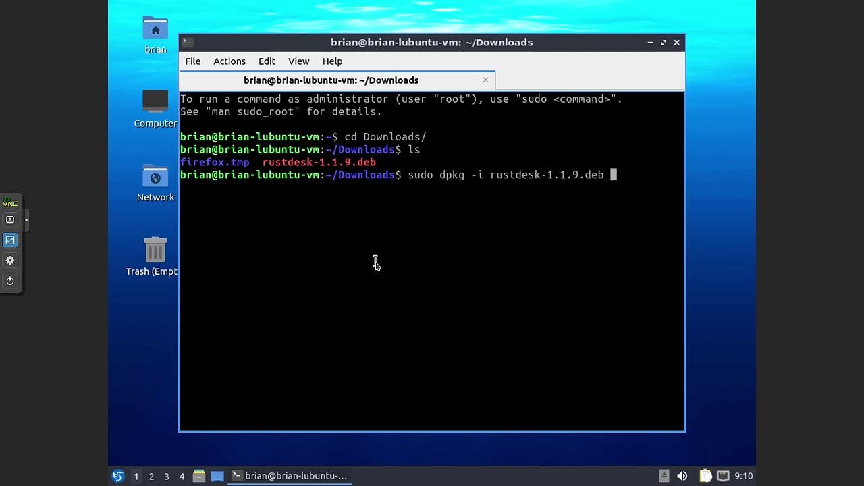
pyautogui.press('Return')
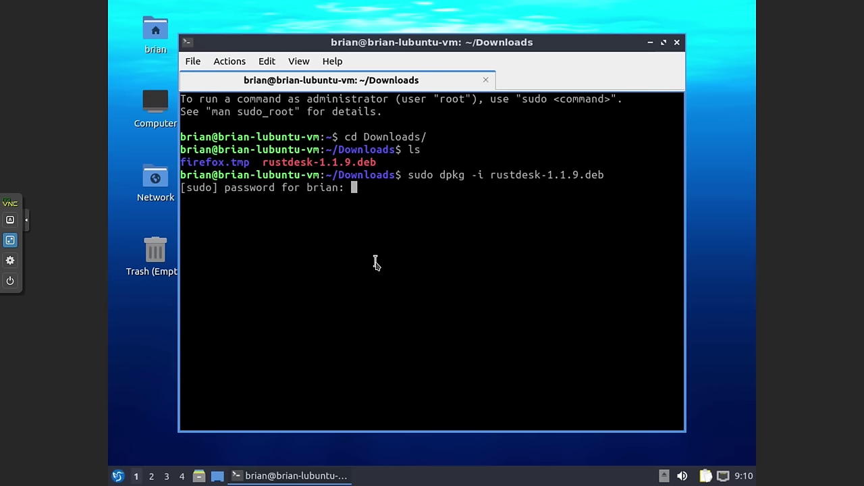
pyautogui.press('Return')
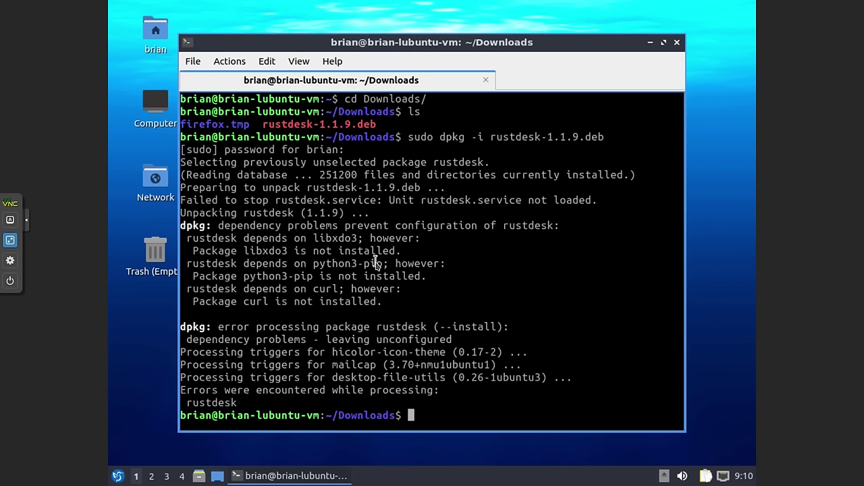
pyautogui.write('sudo apt i')
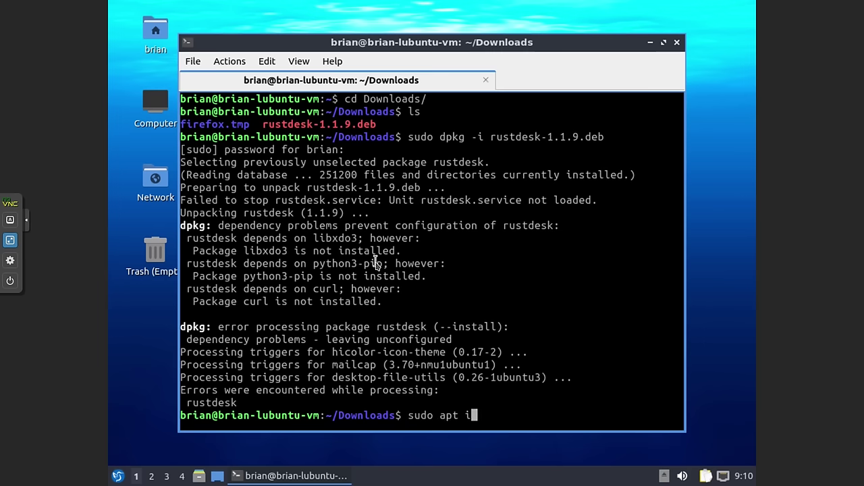
# Install the missing dependencies with sudo apt install -f, confirming with Y
pyautogui.write('nstall -f')
pyautogui.press('Return')
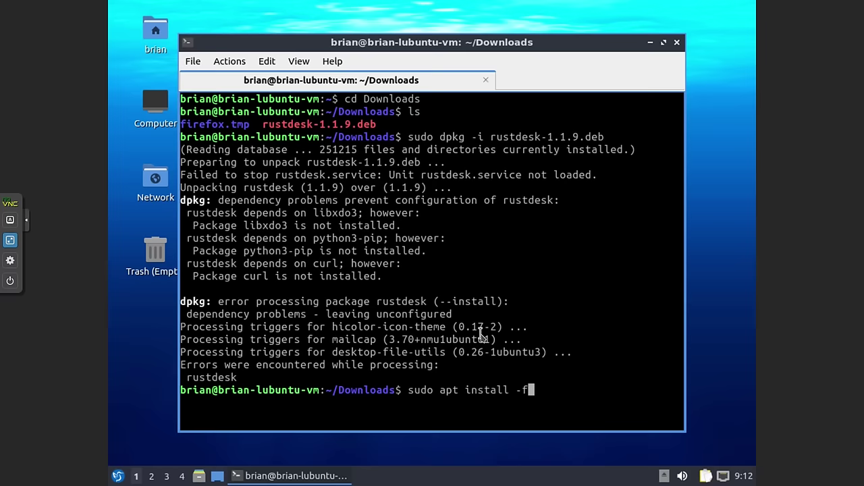
pyautogui.press('Return')
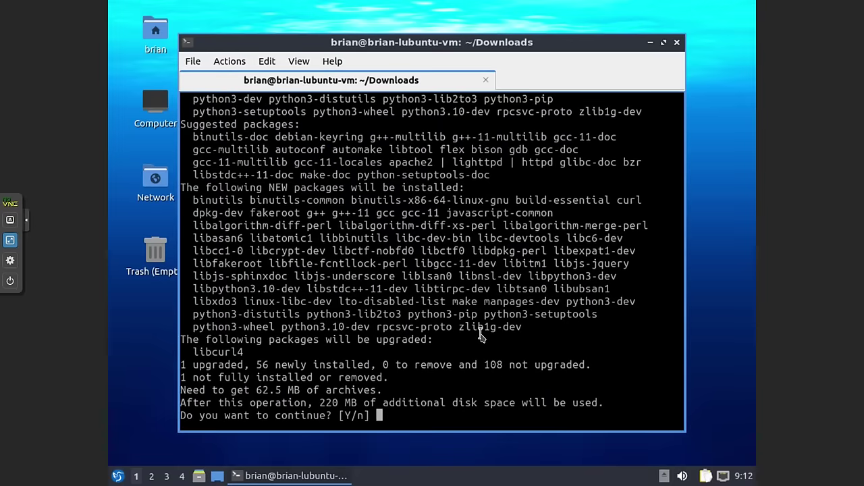
pyautogui.write('Y')
pyautogui.press('Return')
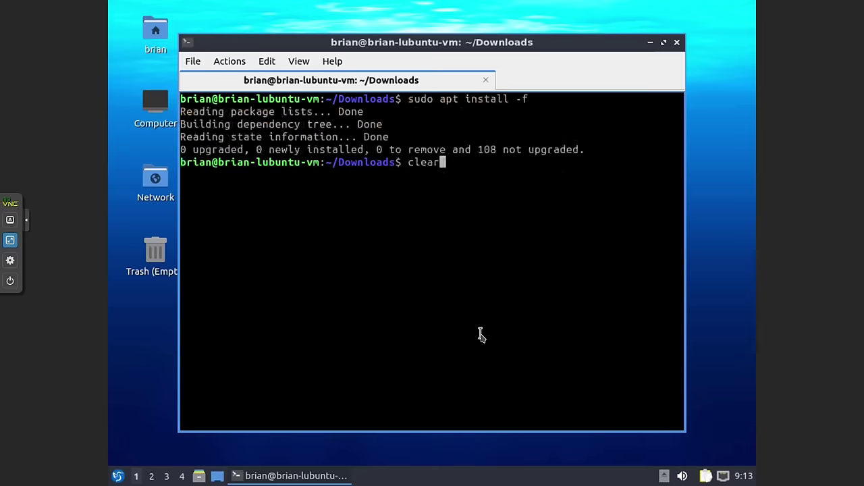
pyautogui.press('Return')
# Recall the earlier rustdesk-1.1.9.deb install command from shell history
pyautogui.press('Up')
pyautogui.press('Up')
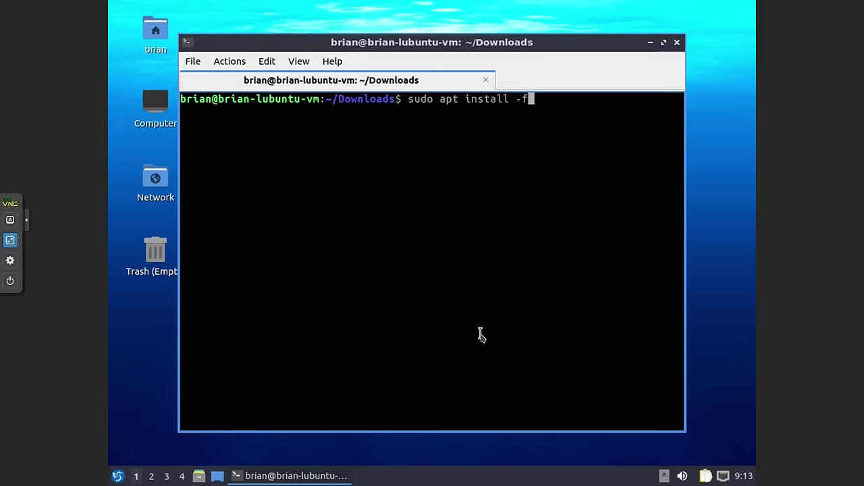
pyautogui.press('Down')
pyautogui.press('Up')
pyautogui.press('Up')
# Rerun sudo dpkg -i rustdesk-1.1.9.deb to finish installing RustDesk 1.1.9
pyautogui.press('Return')
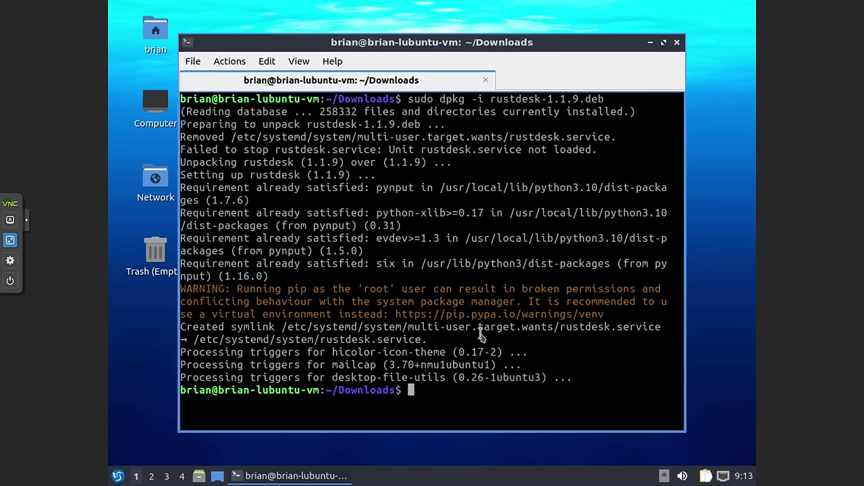
# Clear the terminal, exit the shell and confirm closing QTerminal
pyautogui.write('clear')
pyautogui.press('Return')
pyautogui.write('exit')
pyautogui.press('Return')
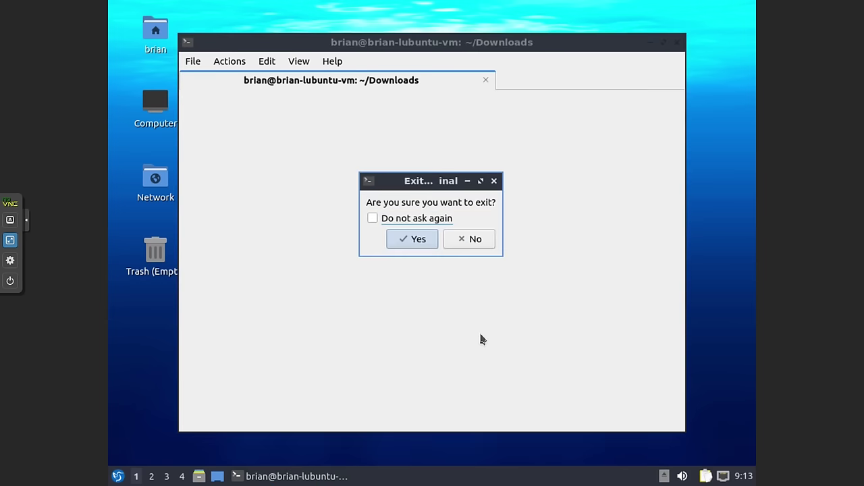
pyautogui.press('Return')
# Launch RustDesk by searching 'rust' in the application menu
pyautogui.click(118, 476)
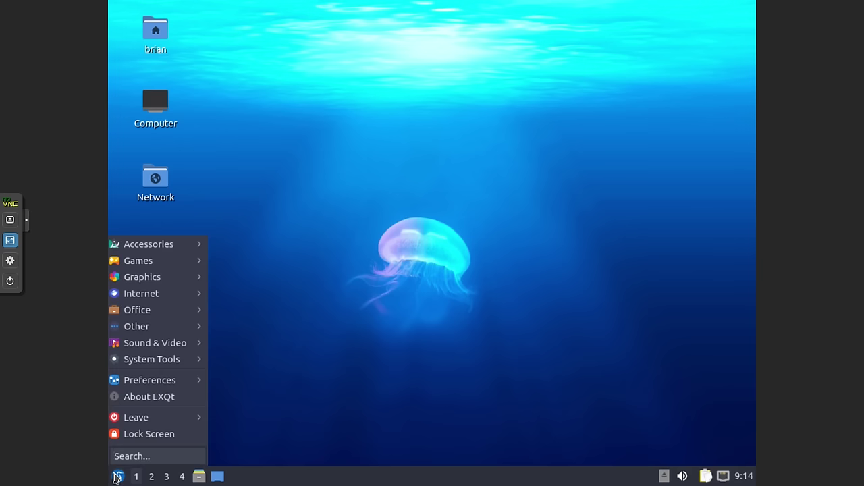
pyautogui.write('rust')
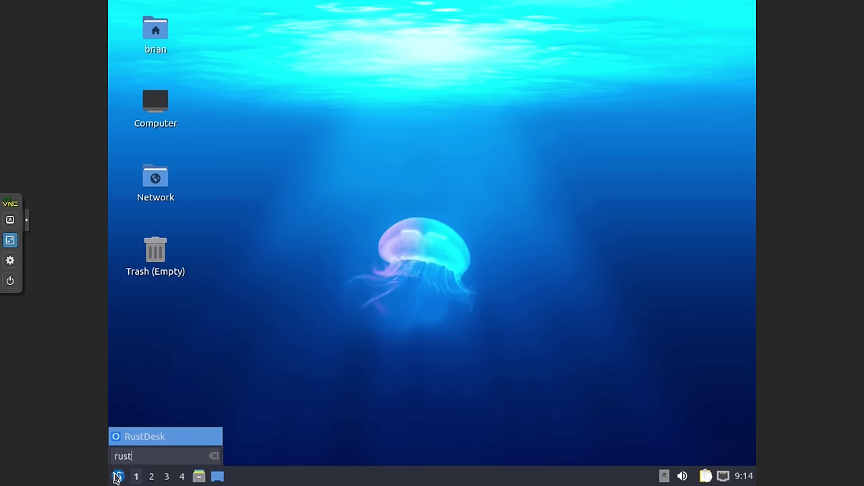
pyautogui.click(156, 443)
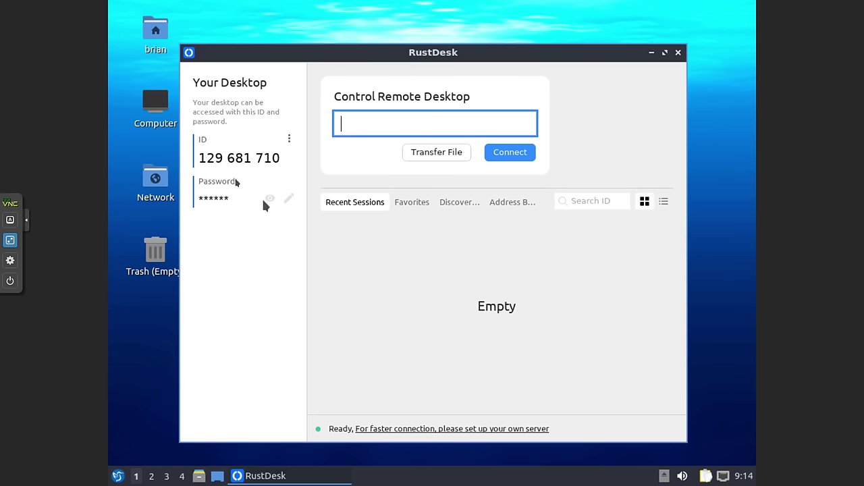
# Open RustDesk's three-dot ID options menu, showing the ID/Relay Server entry
pyautogui.moveTo(260, 205)
pyautogui.click(289, 139)
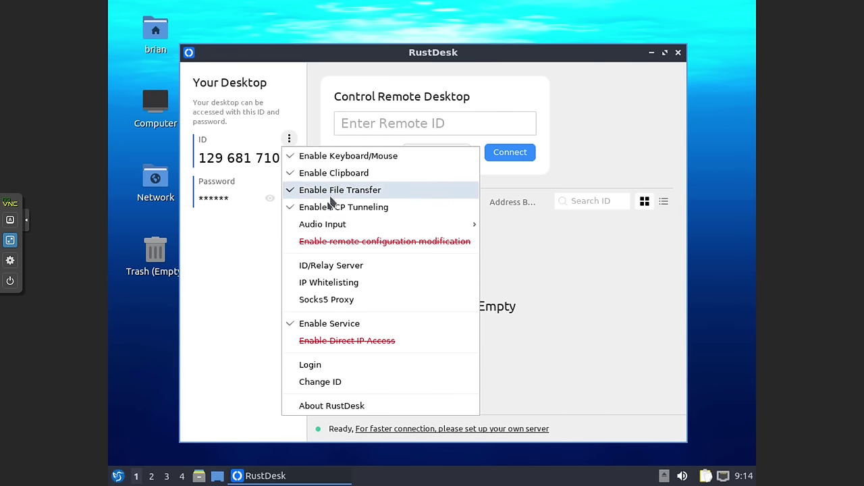
pyautogui.moveTo(322, 227)
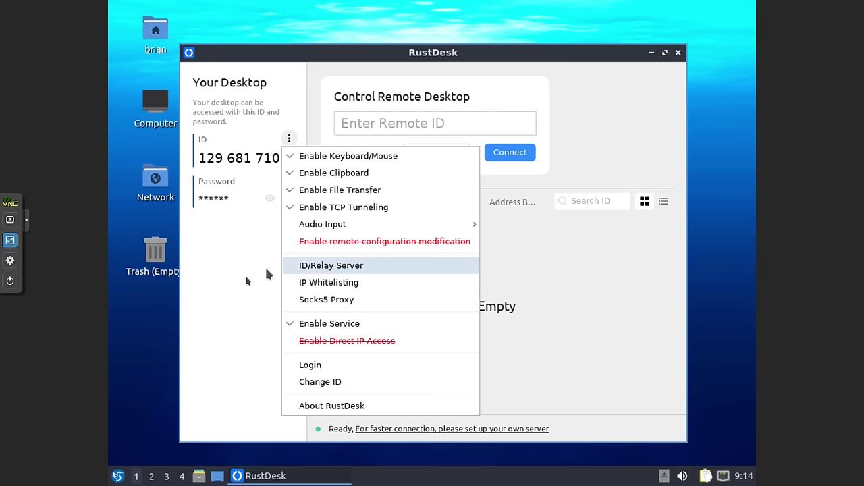
pyautogui.click(223, 310)
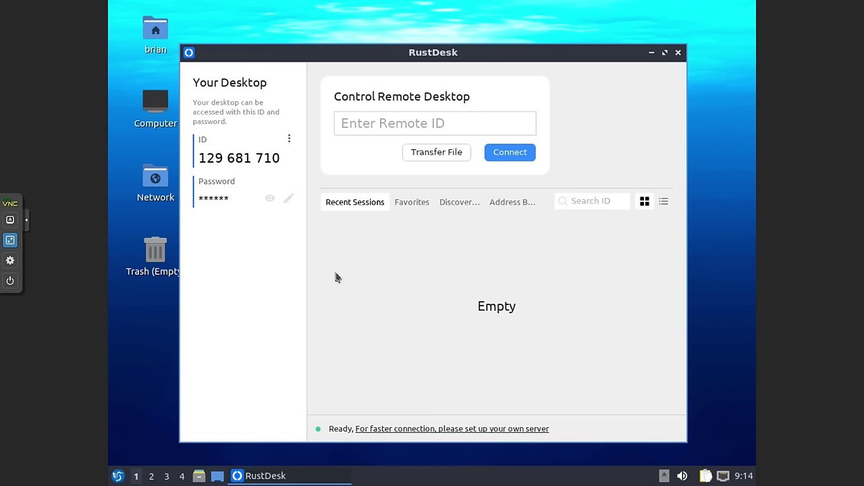
pyautogui.click(289, 139)
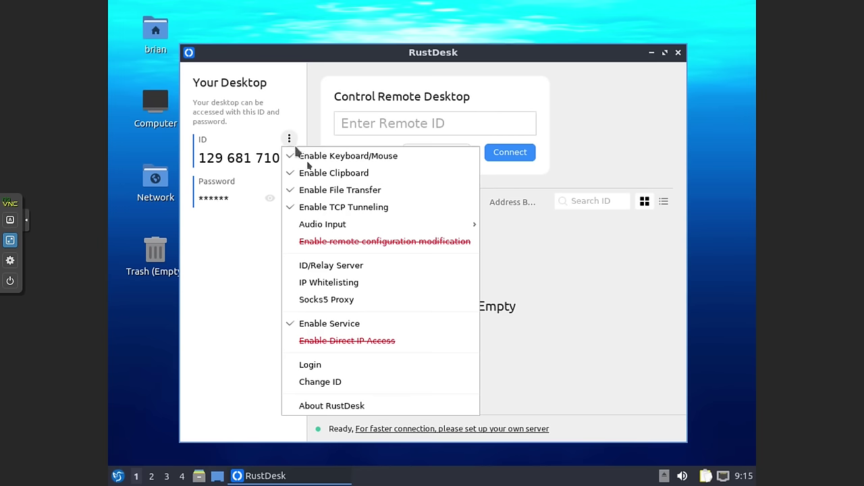
# Set the ID Server to rust.routemehome.org, save it, and reveal the VM's access password
pyautogui.click(336, 267)
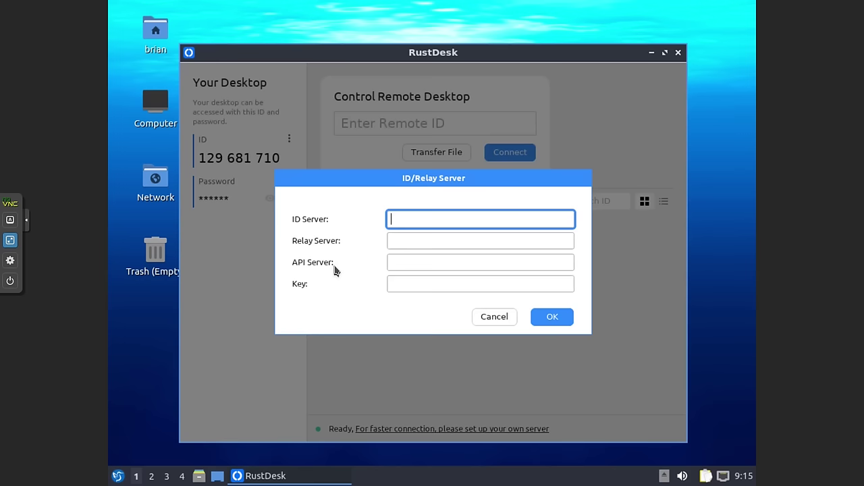
pyautogui.write('rust.routemehome.')
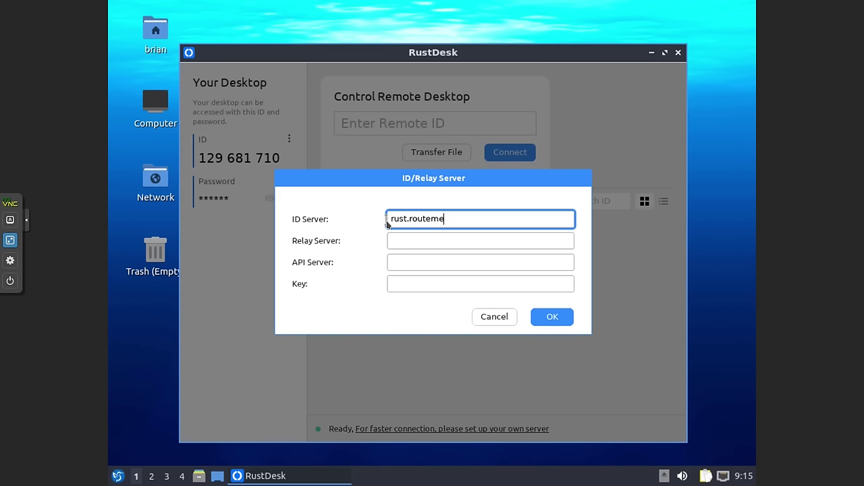
pyautogui.write('org')
pyautogui.click(564, 322)
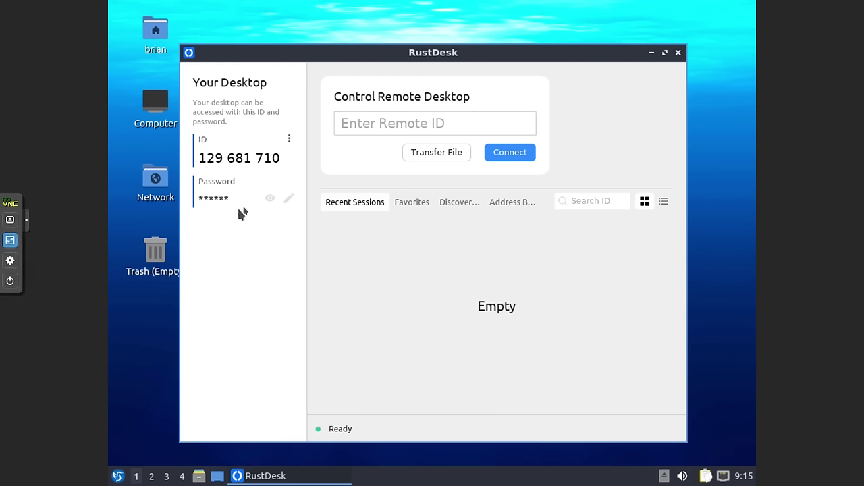
pyautogui.click(270, 200)
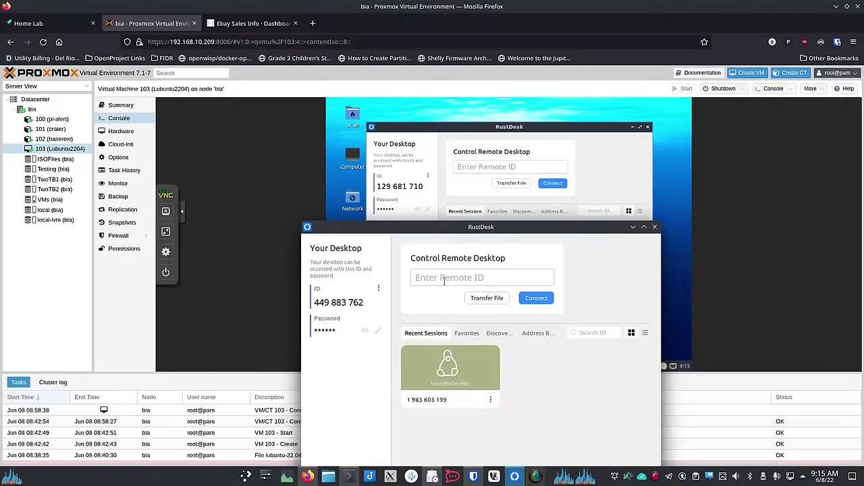
pyautogui.click(447, 273)
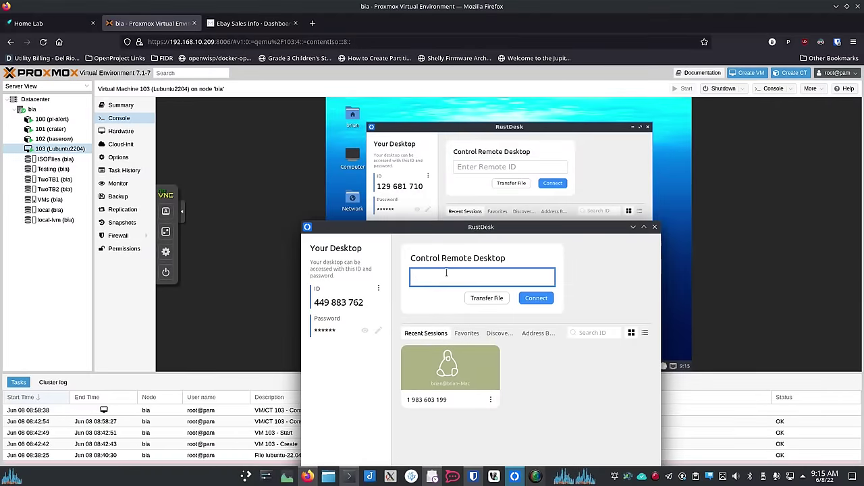
# Enter remote ID 129681710 in the host's RustDesk and connect to the VM
pyautogui.write('12 9')
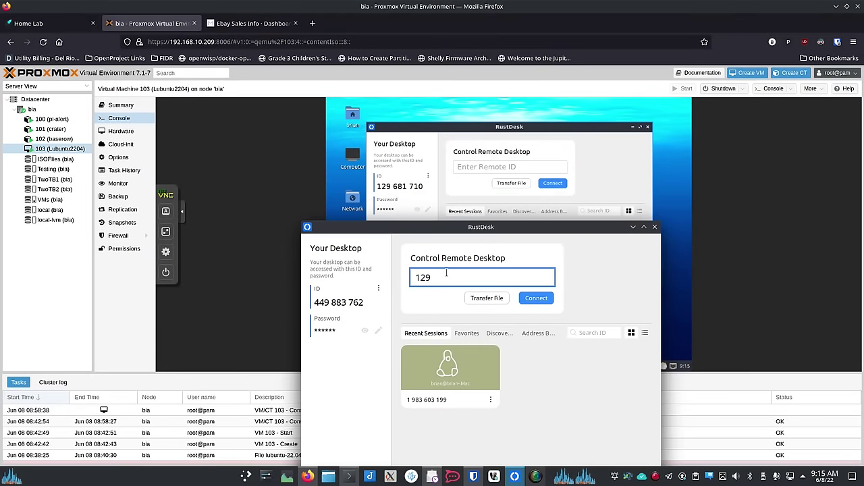
pyautogui.write('68 111')
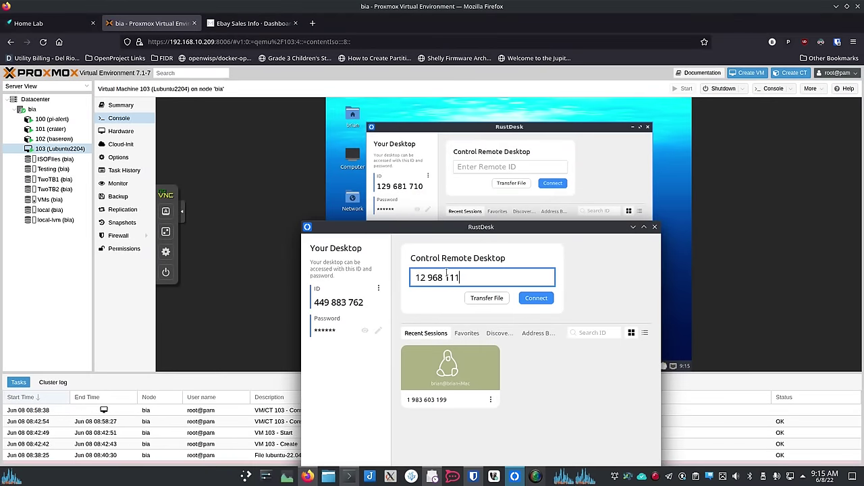
pyautogui.press('BackSpace')
pyautogui.press('BackSpace')
pyautogui.press('BackSpace')
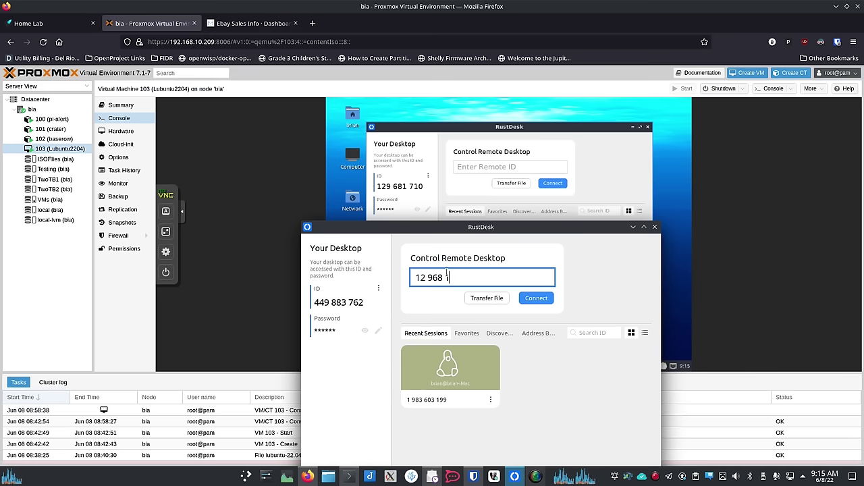
pyautogui.write('1 710')
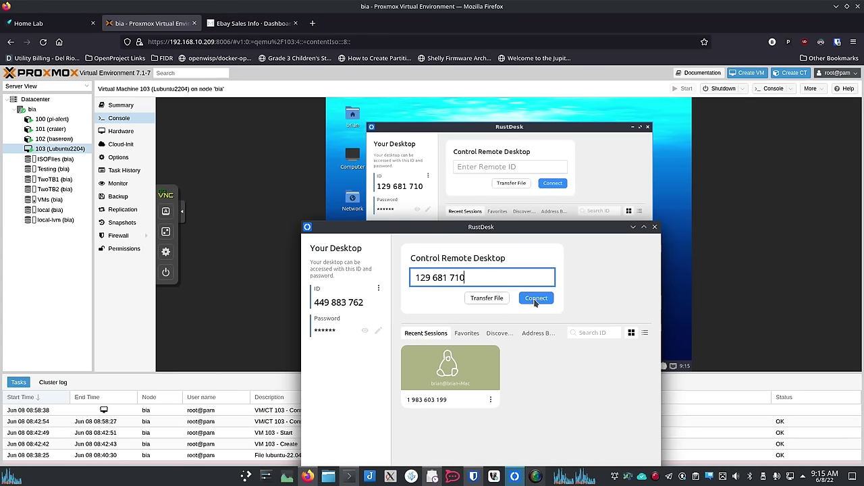
pyautogui.moveTo(502, 249); pyautogui.dragTo(226, 154)
pyautogui.click(260, 203)
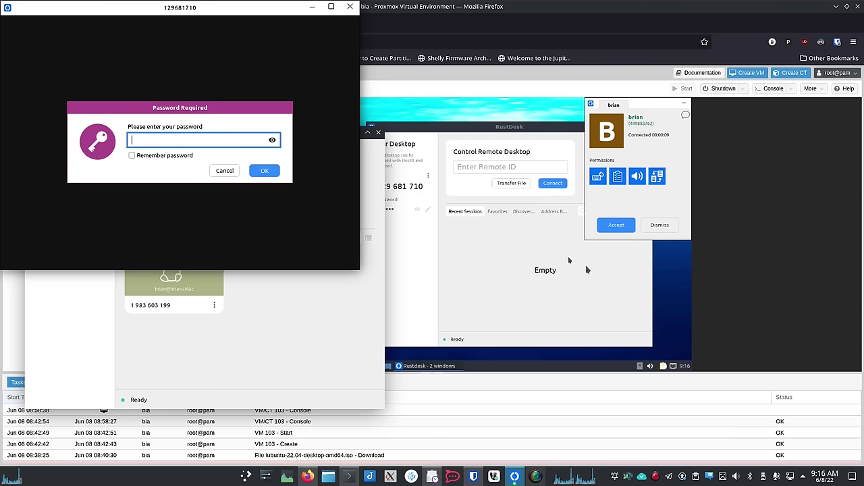
# In the Proxmox console, dismiss the VM's incoming request and the host's connection error
pyautogui.click(688, 275)
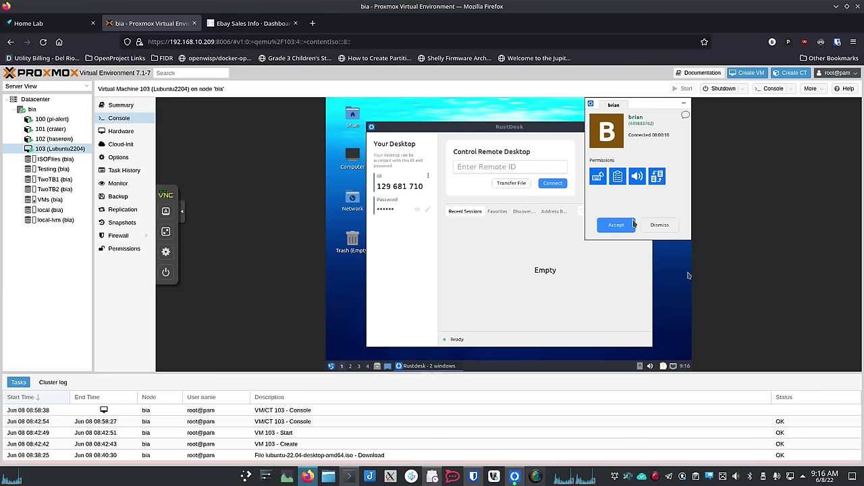
pyautogui.click(166, 231)
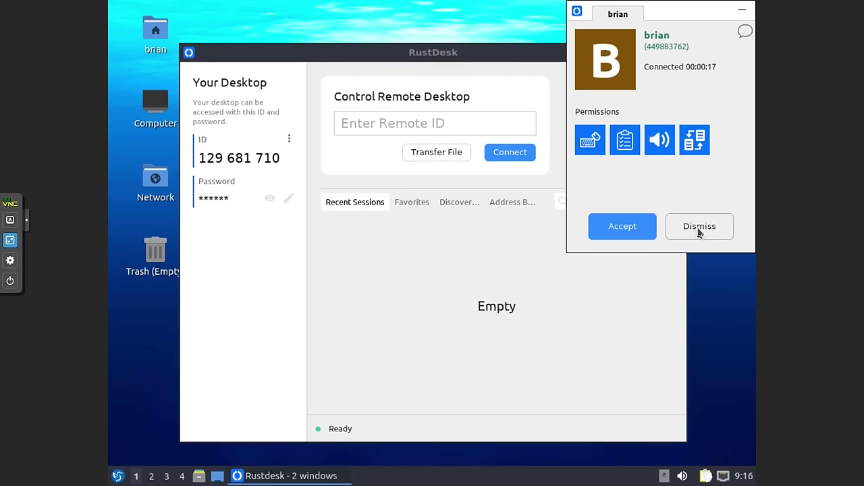
pyautogui.click(700, 232)
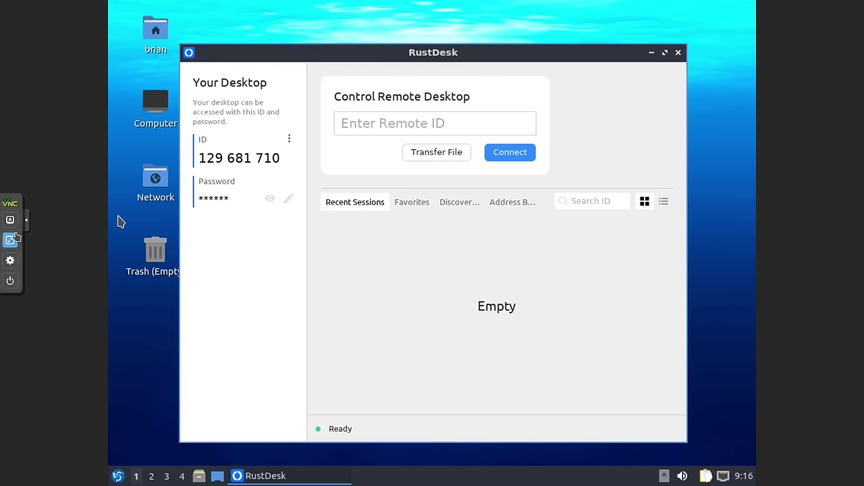
pyautogui.click(10, 240)
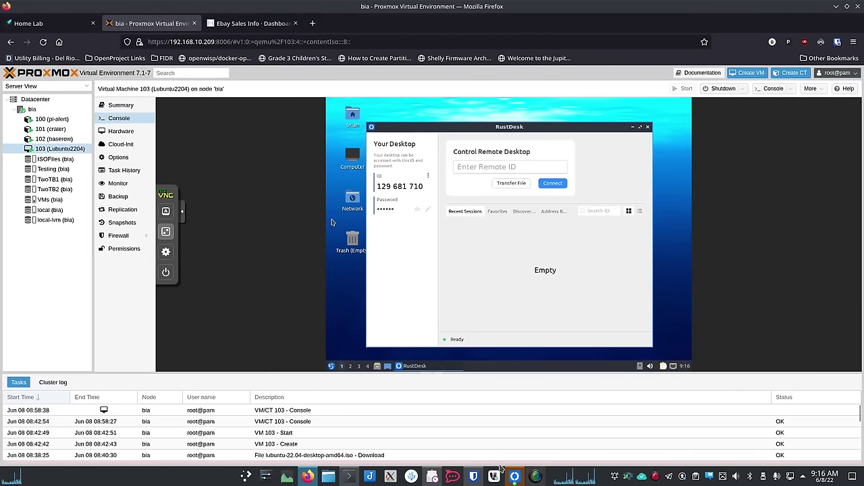
pyautogui.moveTo(511, 477)
pyautogui.click(548, 456)
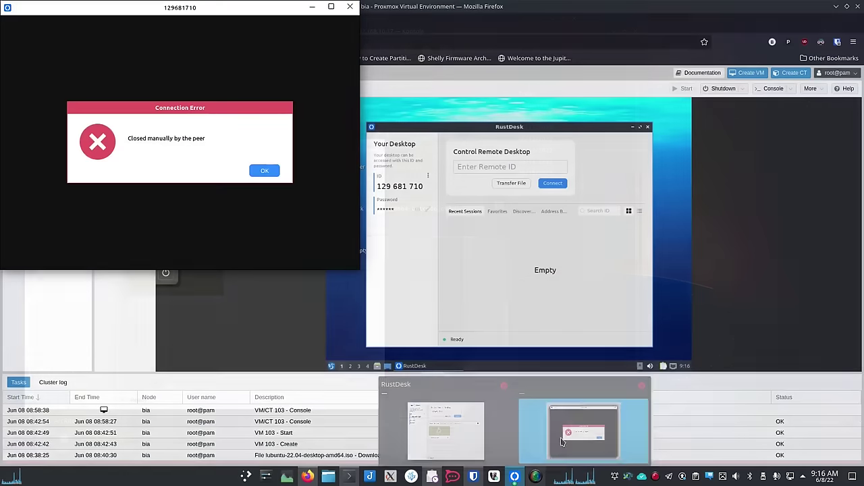
pyautogui.click(266, 174)
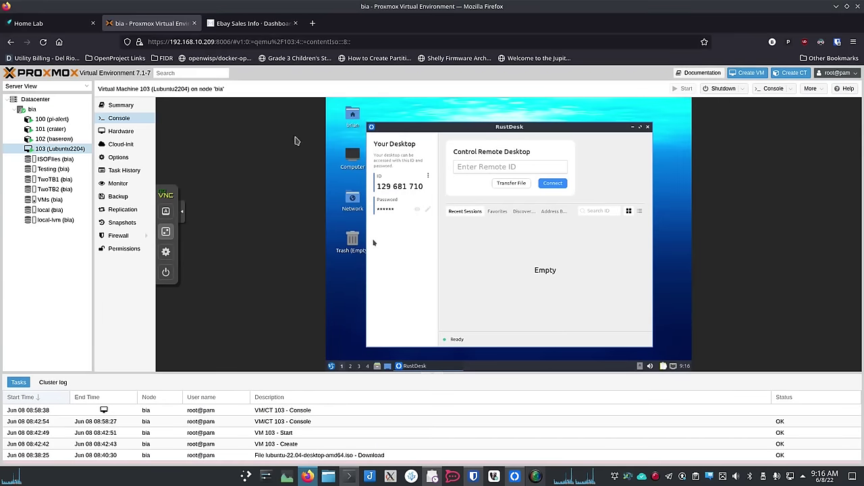
# Reconnect from the host's RustDesk and accept the session on the VM
pyautogui.click(514, 477)
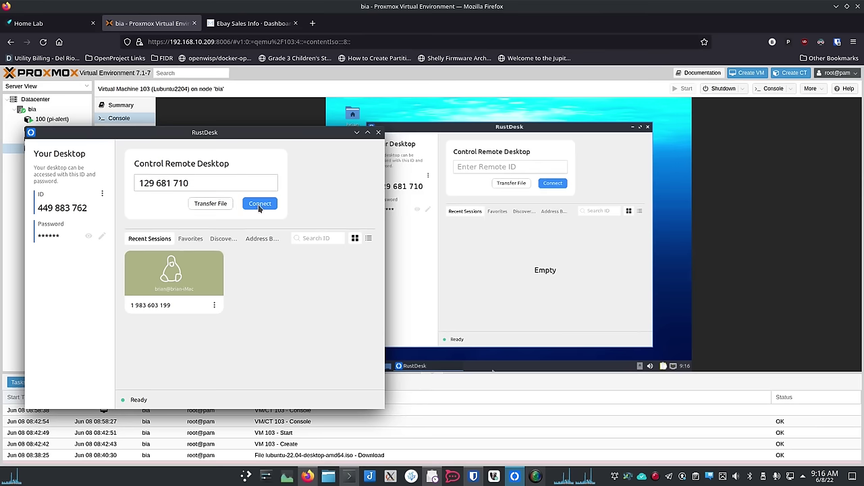
pyautogui.click(259, 205)
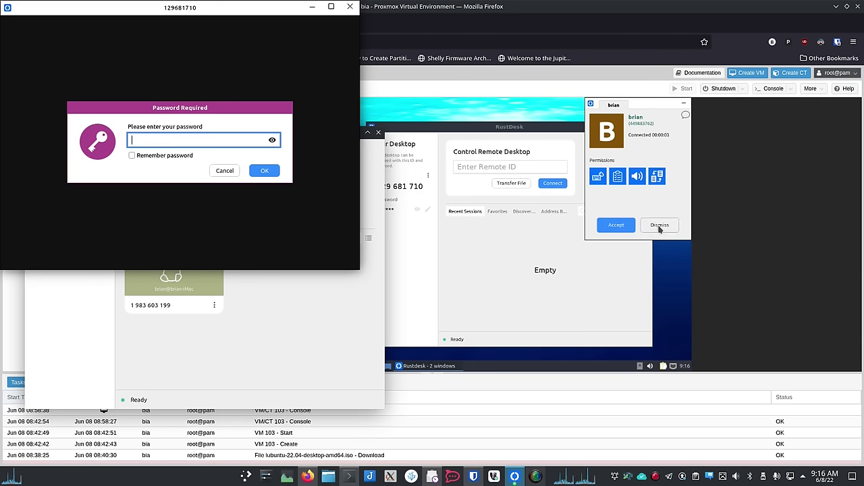
pyautogui.click(613, 227)
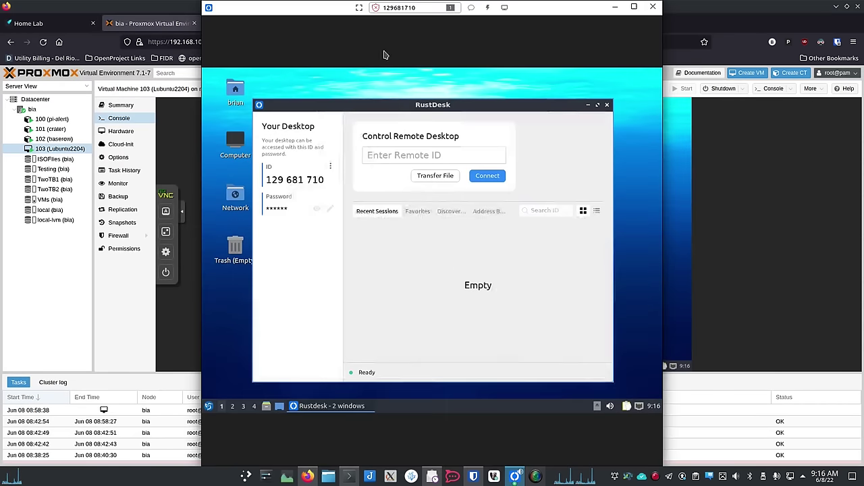
# Maximize the remote session window and set its display scaling to Stretch
pyautogui.doubleClick(344, 10)
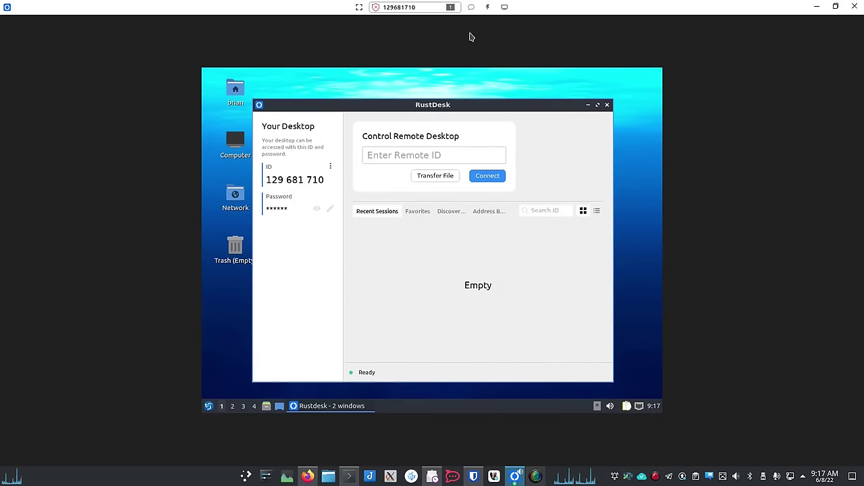
pyautogui.click(505, 8)
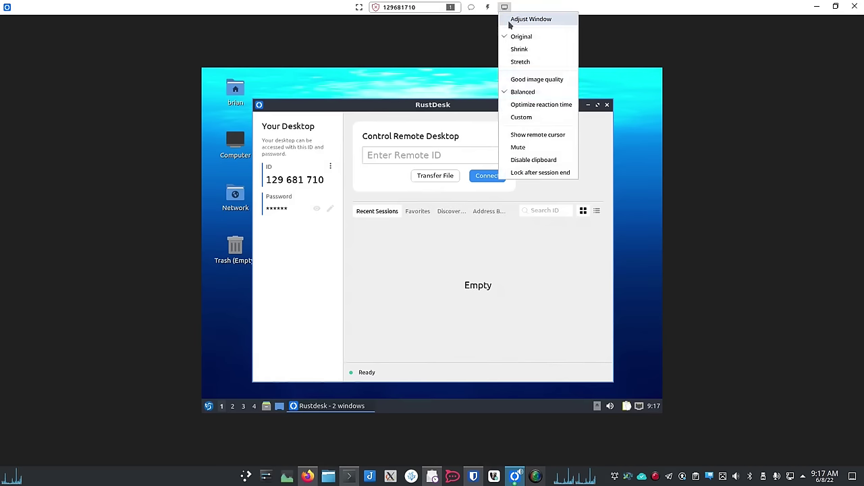
pyautogui.click(541, 62)
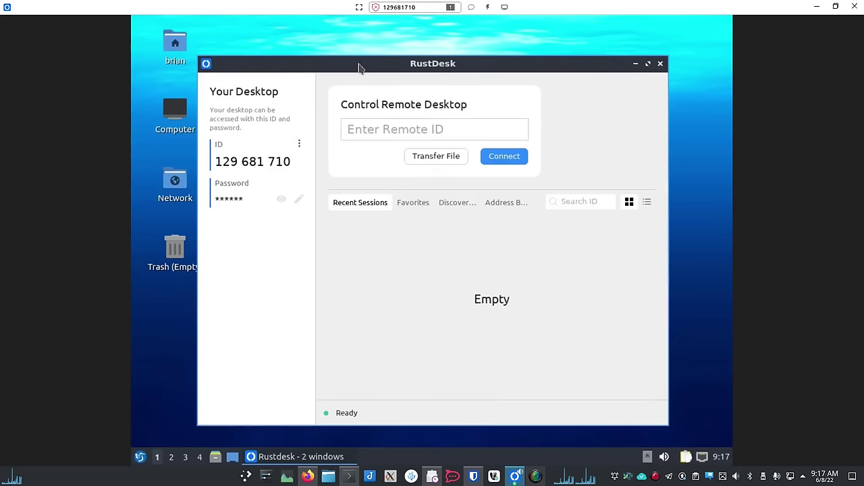
# Minimize the VM's own RustDesk window to reveal the Lubuntu desktop
pyautogui.moveTo(358, 68); pyautogui.dragTo(386, 86)
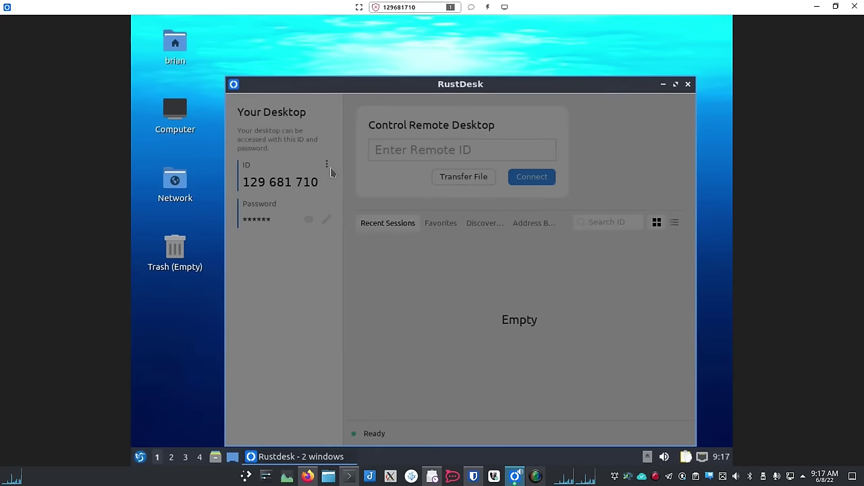
pyautogui.click(257, 89)
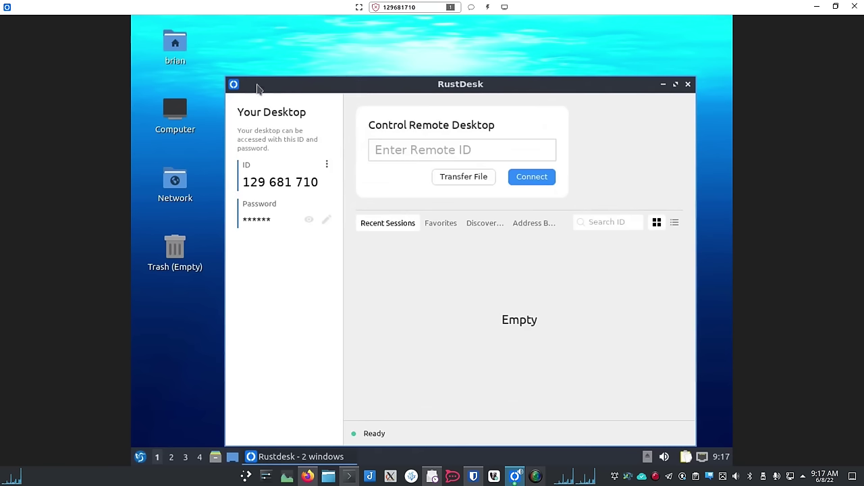
pyautogui.click(326, 219)
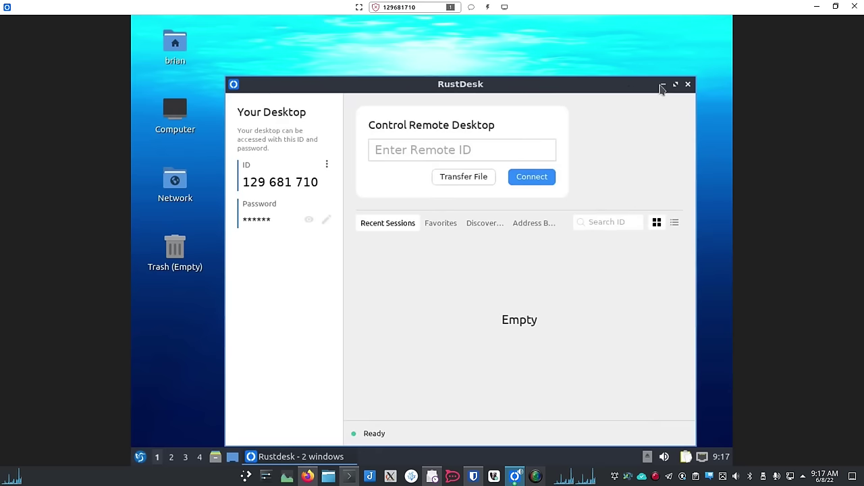
pyautogui.click(663, 85)
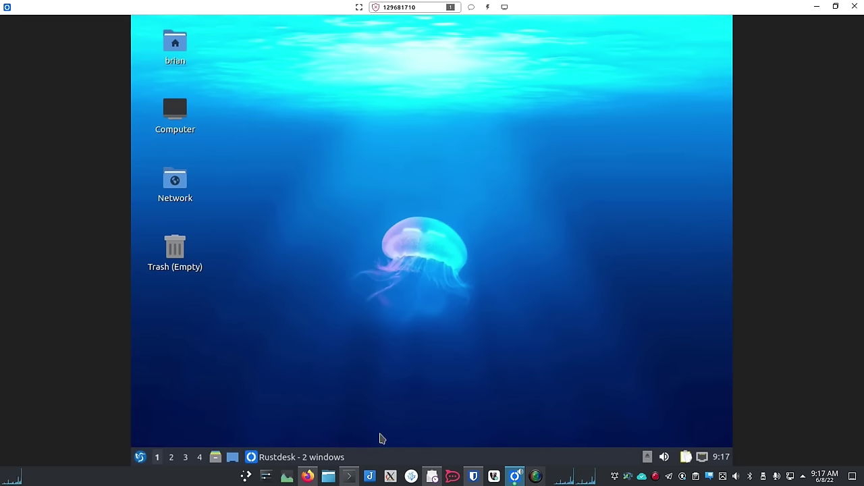
# Bring up the VM's incoming-connection panel, move it to the lower right, and open a chat
pyautogui.click(313, 460)
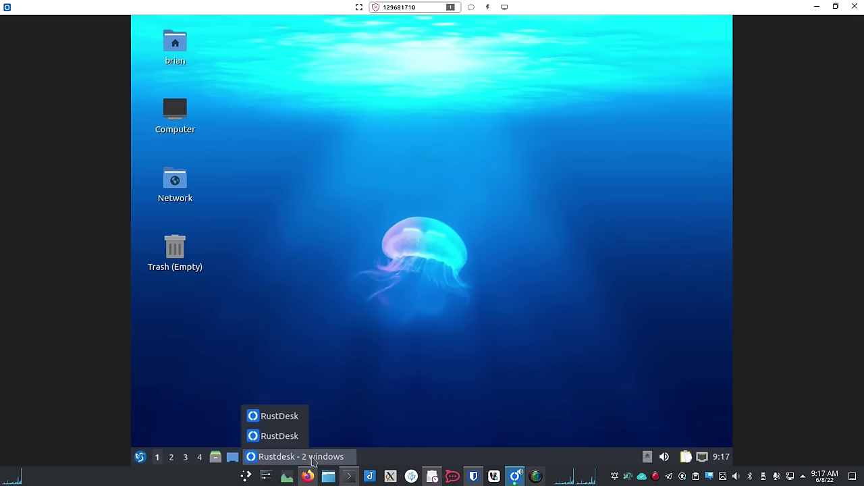
pyautogui.click(273, 436)
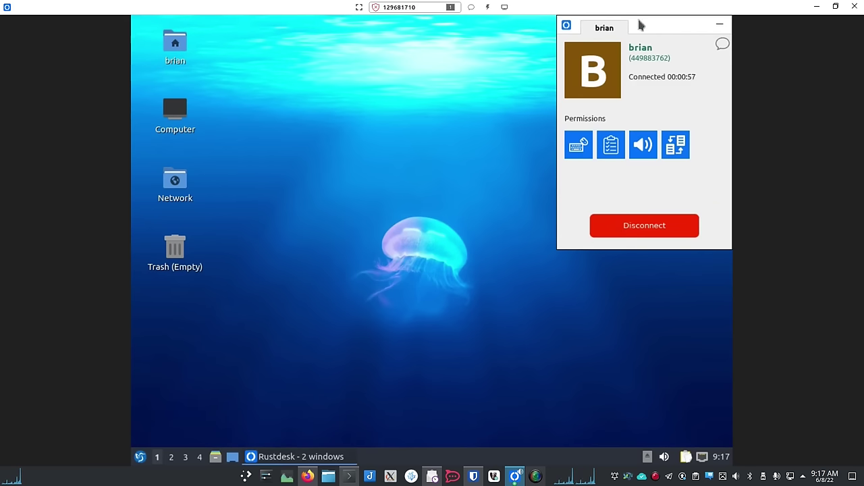
pyautogui.moveTo(639, 24); pyautogui.dragTo(583, 95)
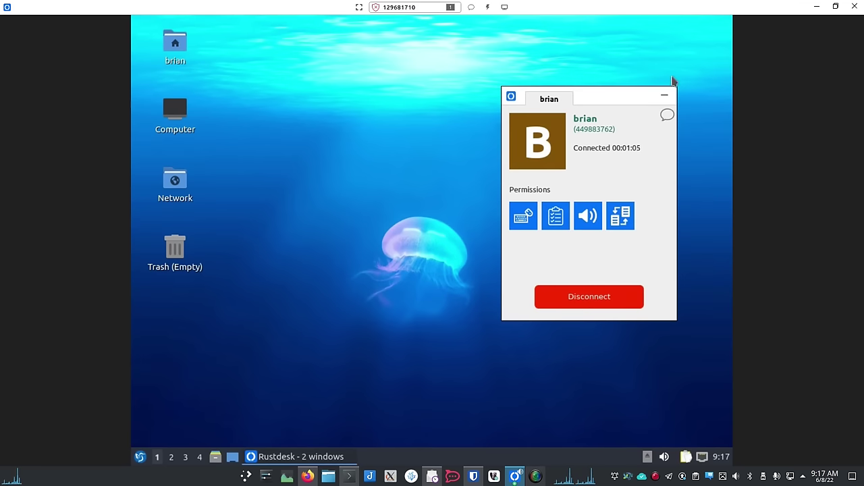
pyautogui.moveTo(591, 100); pyautogui.dragTo(430, 171)
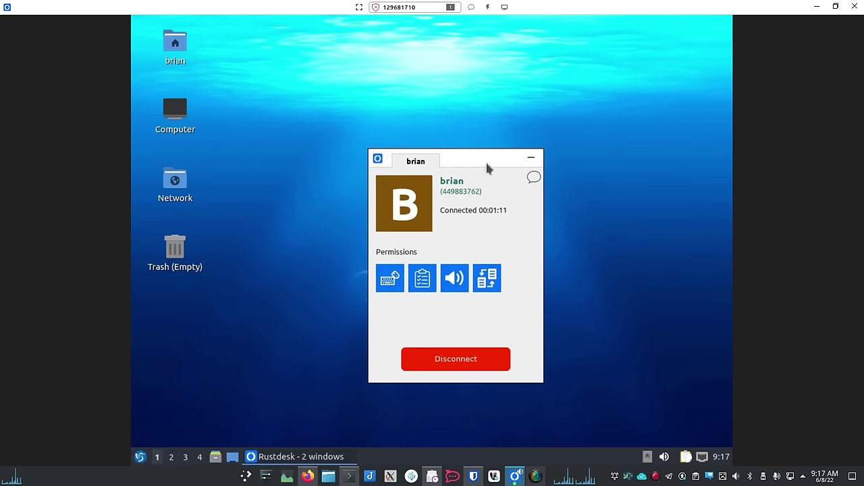
pyautogui.moveTo(489, 162); pyautogui.dragTo(656, 205)
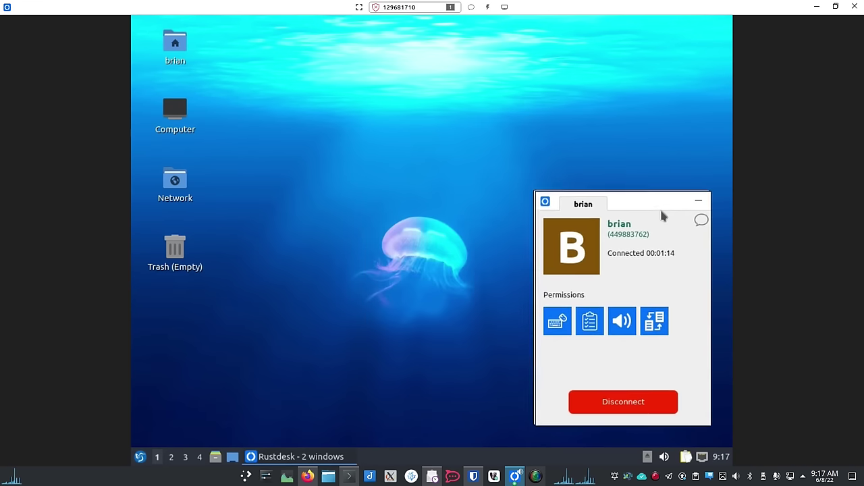
pyautogui.click(471, 7)
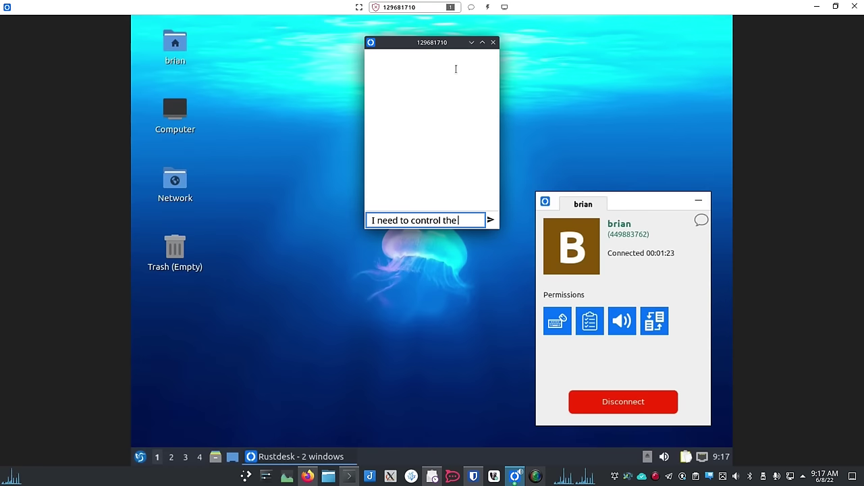
# Send 'I need to control the mouse for a moment' and close the host chat window
pyautogui.write('I need to control the mouse for a moment')
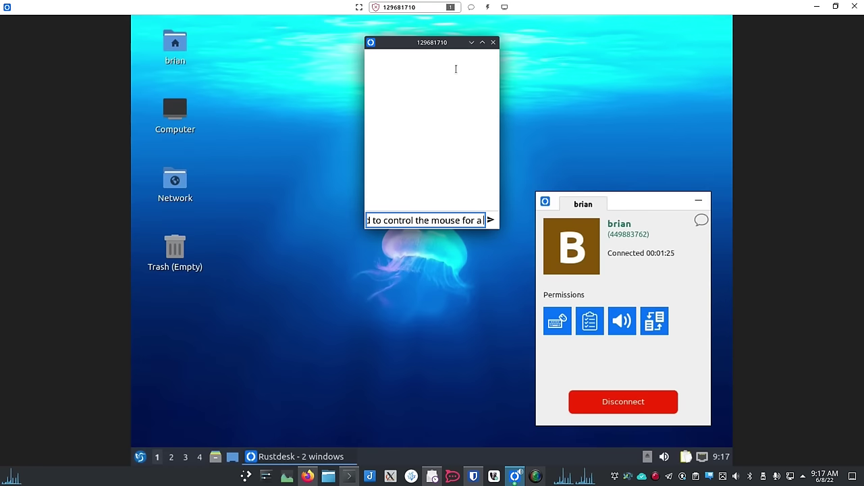
pyautogui.press('Return')
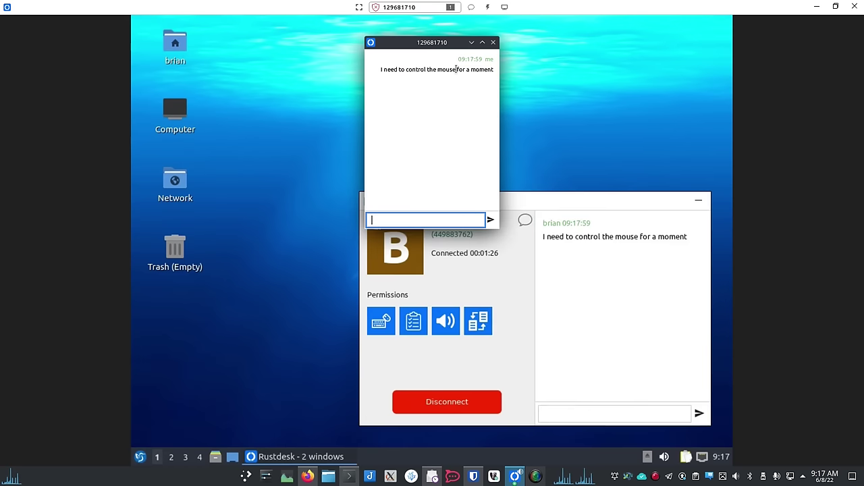
pyautogui.click(598, 212)
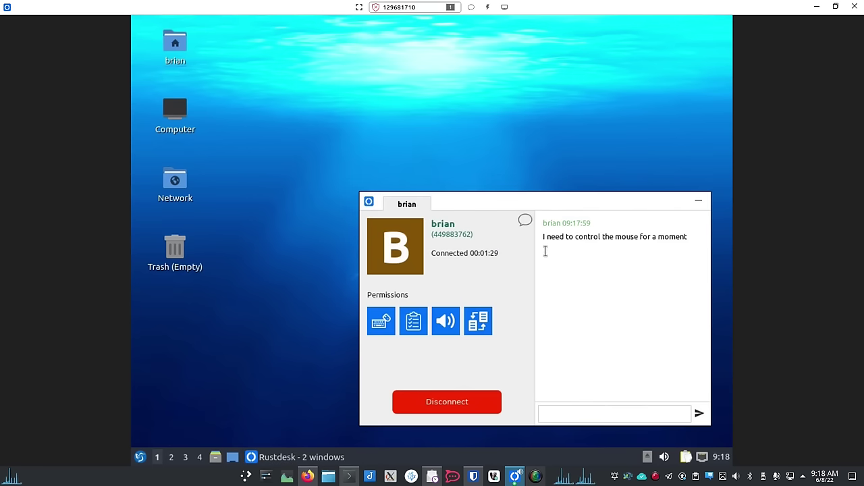
# Type and clear test text in the VM's reply box, then return to the remote session
pyautogui.click(611, 414)
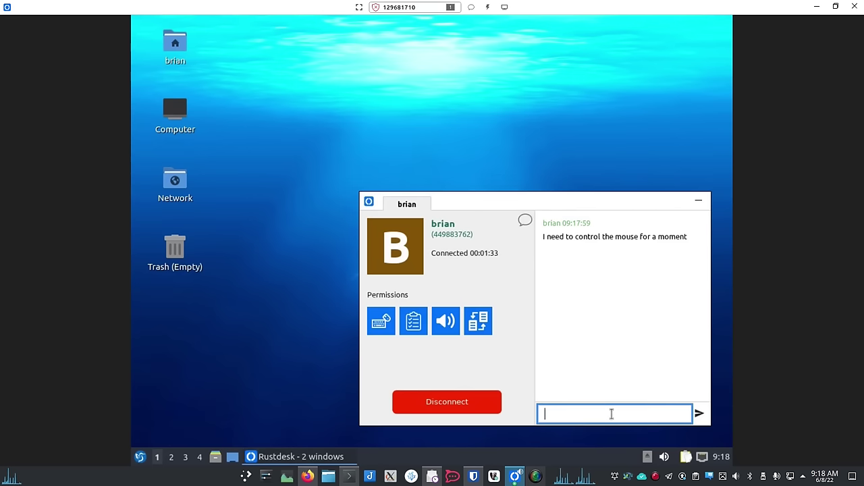
pyautogui.write('a;dlfkjaf;lajf;aslkdfj asd')
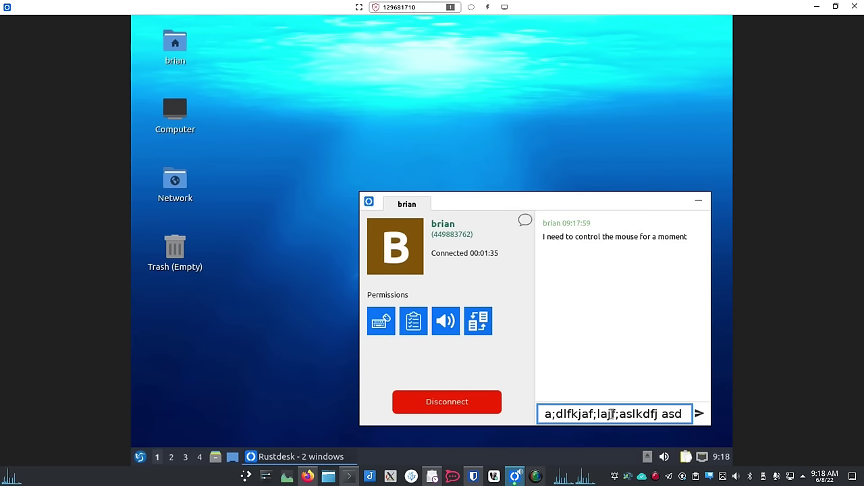
pyautogui.click(700, 414)
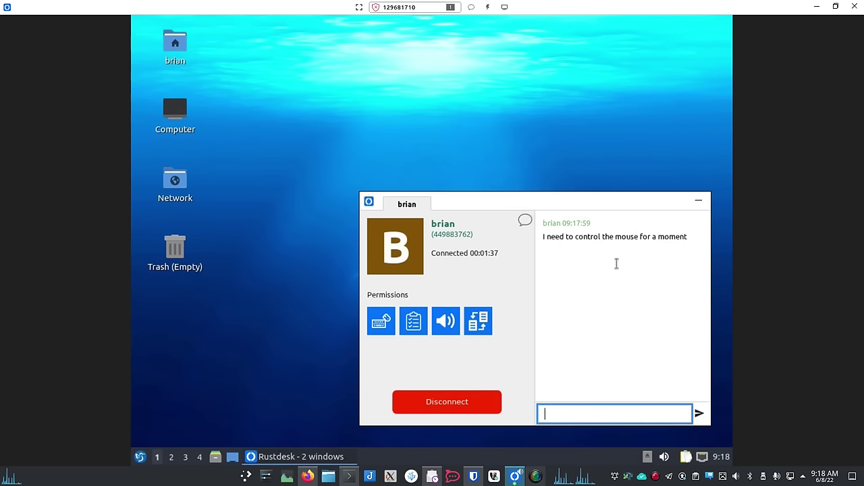
pyautogui.moveTo(510, 480)
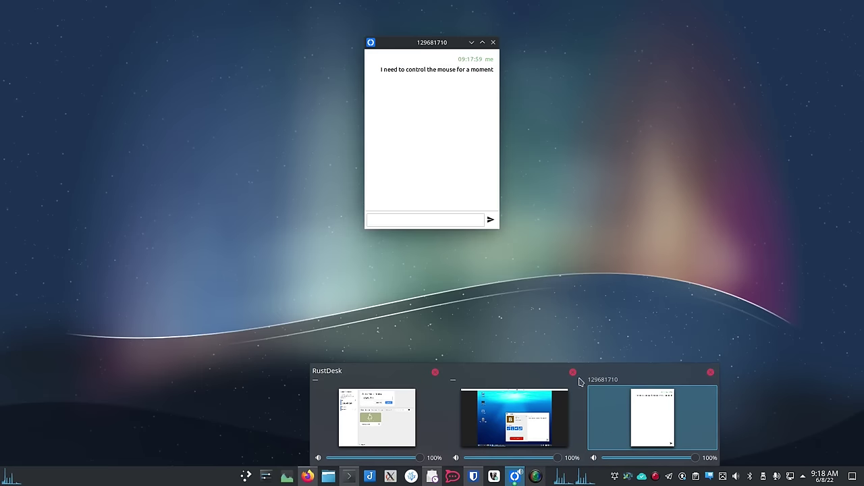
pyautogui.click(514, 419)
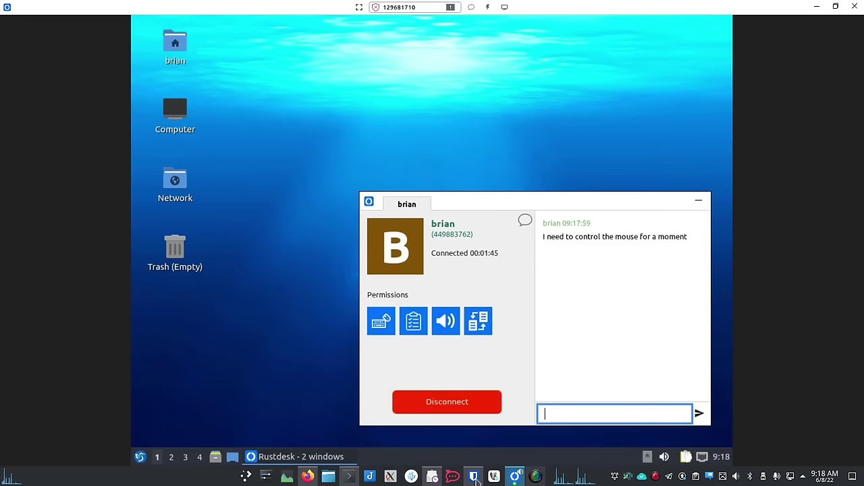
# From the Proxmox console, send the VM's reply 'Ok, no problem'
pyautogui.click(313, 478)
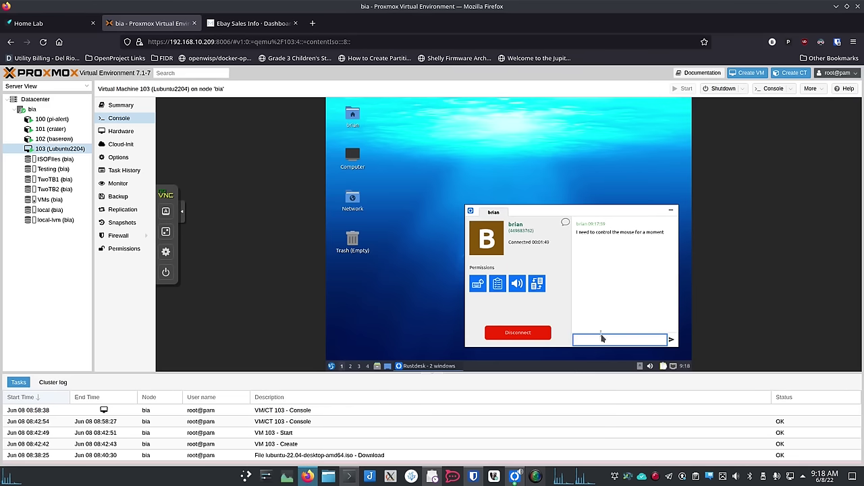
pyautogui.write('blem')
pyautogui.press('Return')
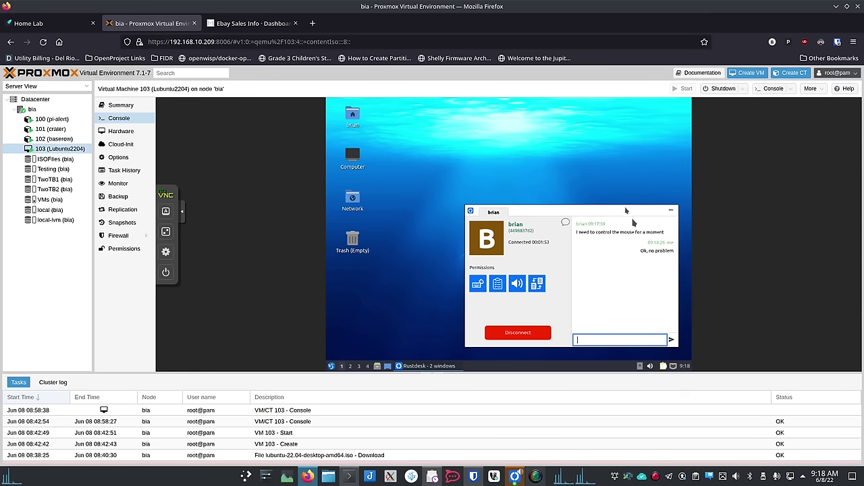
# Move the RustDesk chat window to the top right and bring the remote Lubuntu view forward
pyautogui.click(517, 476)
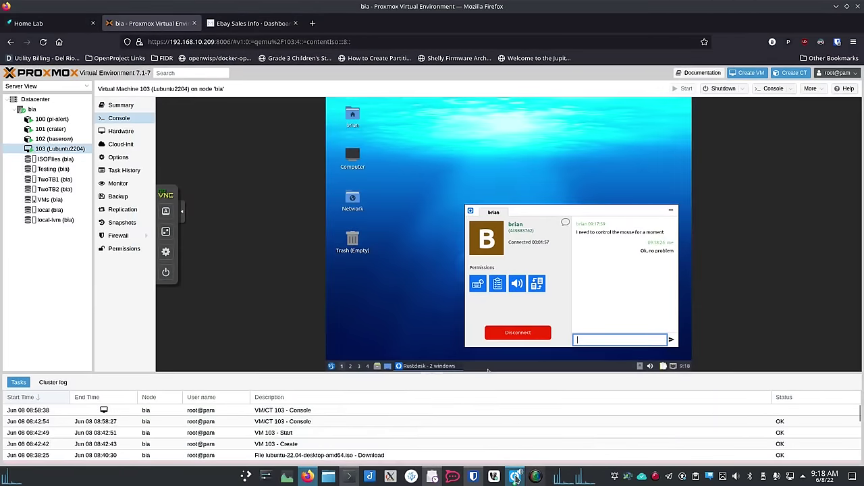
pyautogui.moveTo(515, 478)
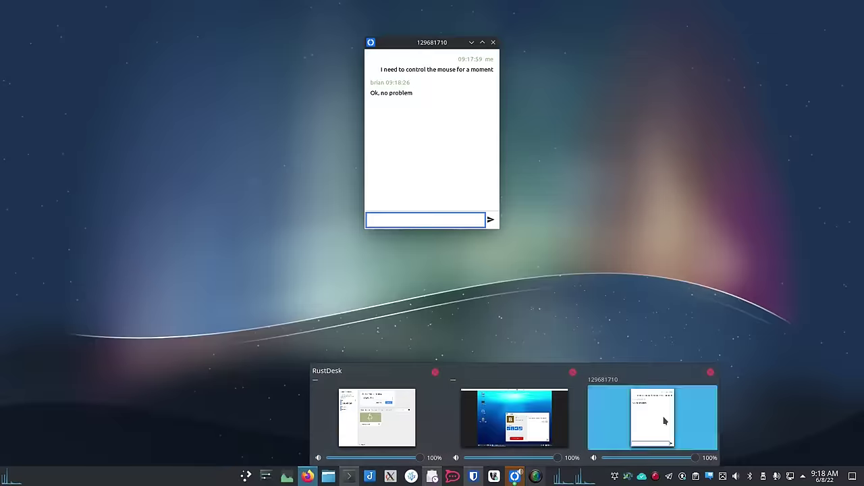
pyautogui.click(652, 419)
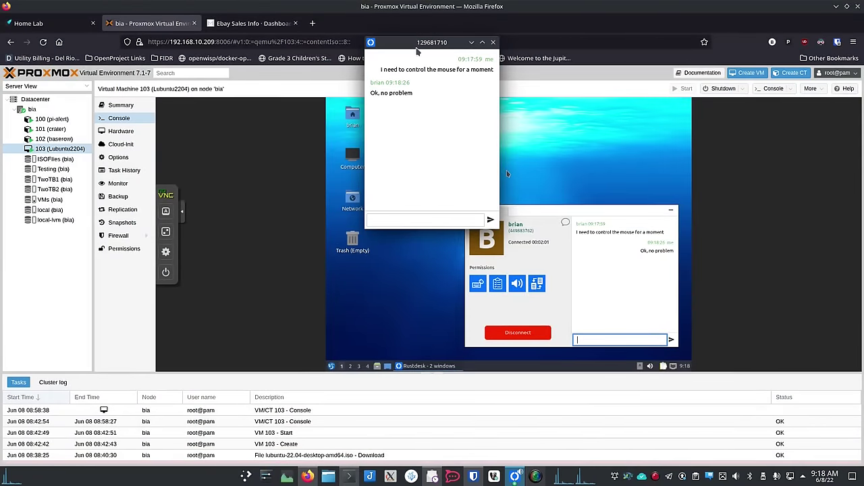
pyautogui.moveTo(426, 42); pyautogui.dragTo(661, 16)
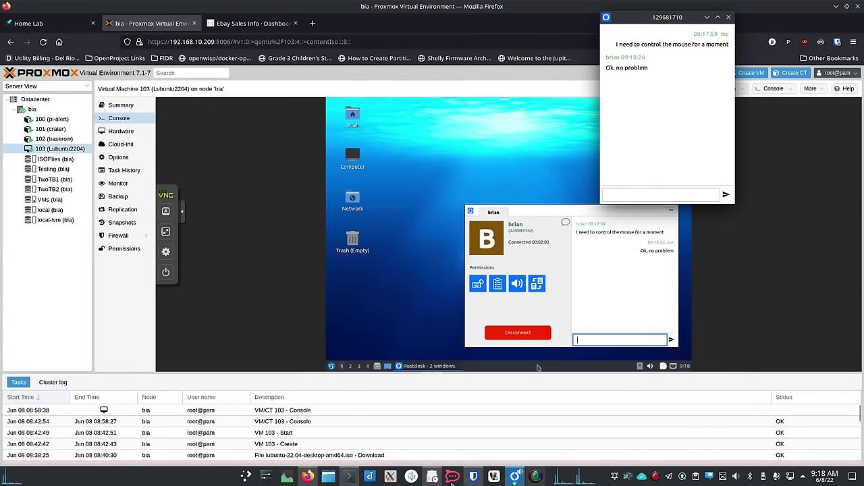
pyautogui.moveTo(513, 474)
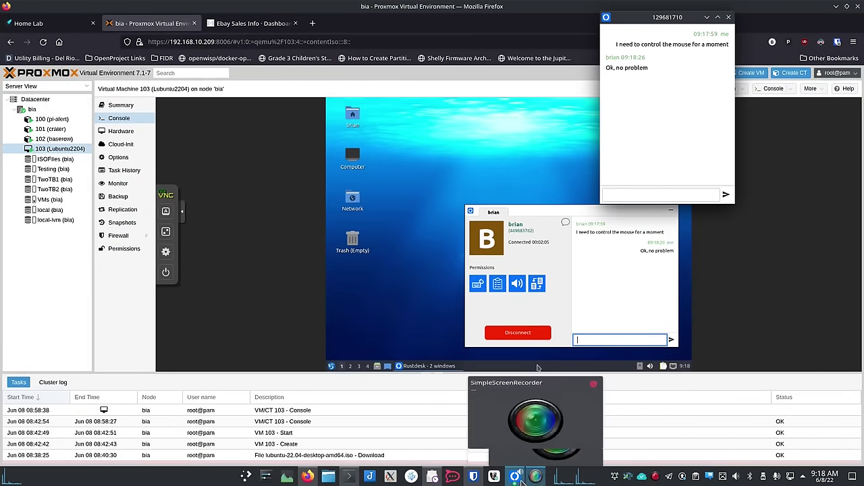
pyautogui.click(514, 417)
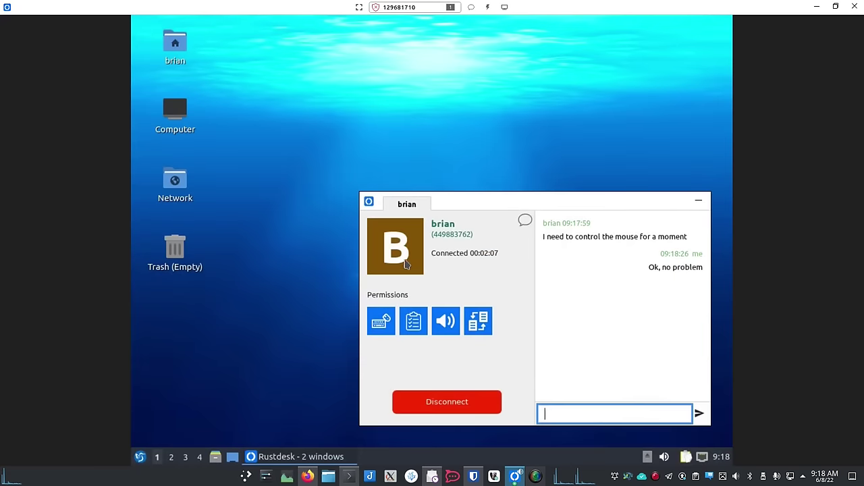
# Move the RustDesk connection window slightly lower and minimize it off the remote desktop
pyautogui.moveTo(509, 204)
pyautogui.mouseDown()
pyautogui.moveTo(504, 224)
pyautogui.moveTo(507, 212)
pyautogui.mouseUp()
pyautogui.click(698, 212)
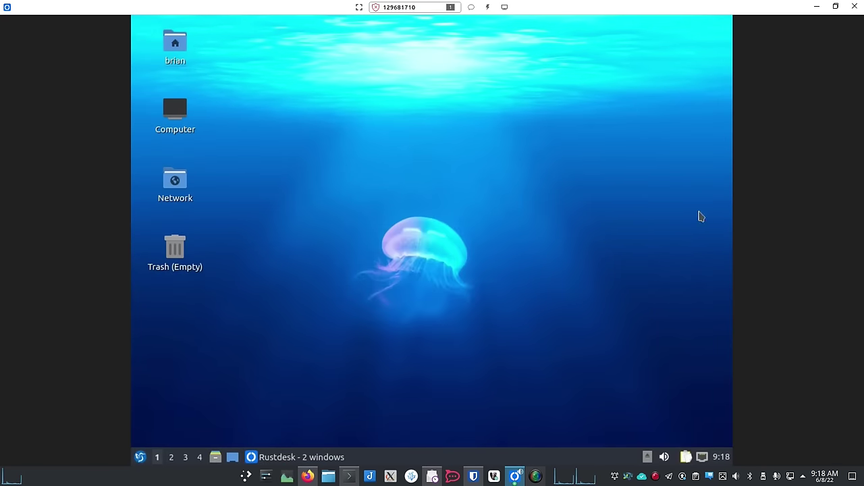
pyautogui.click(297, 457)
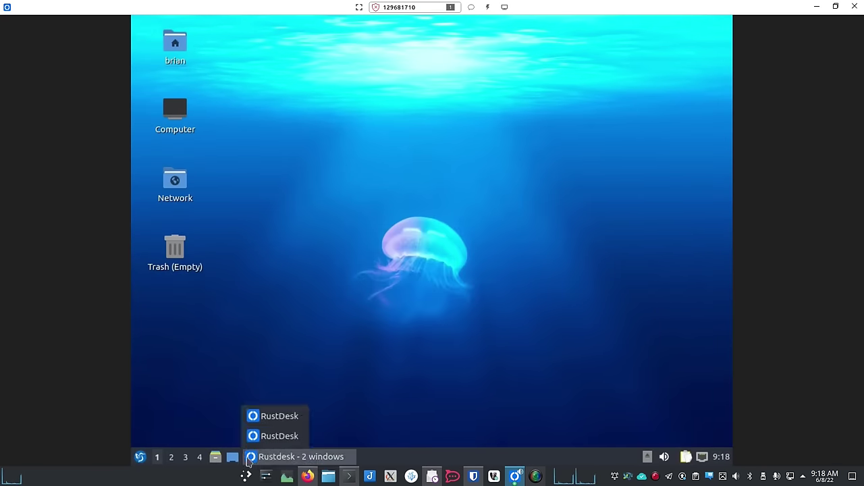
pyautogui.click(173, 204)
# Launch Firefox Web Browser from the LXQt start menu's Internet category
pyautogui.click(140, 458)
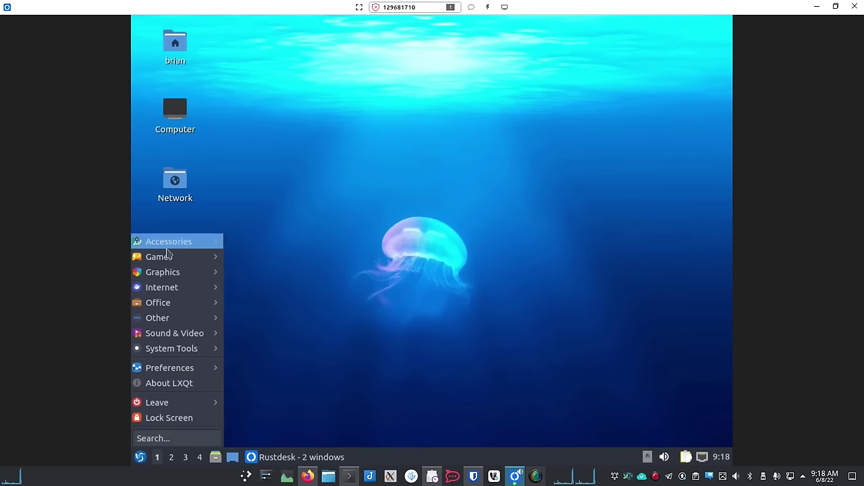
pyautogui.moveTo(196, 263)
pyautogui.moveTo(171, 304)
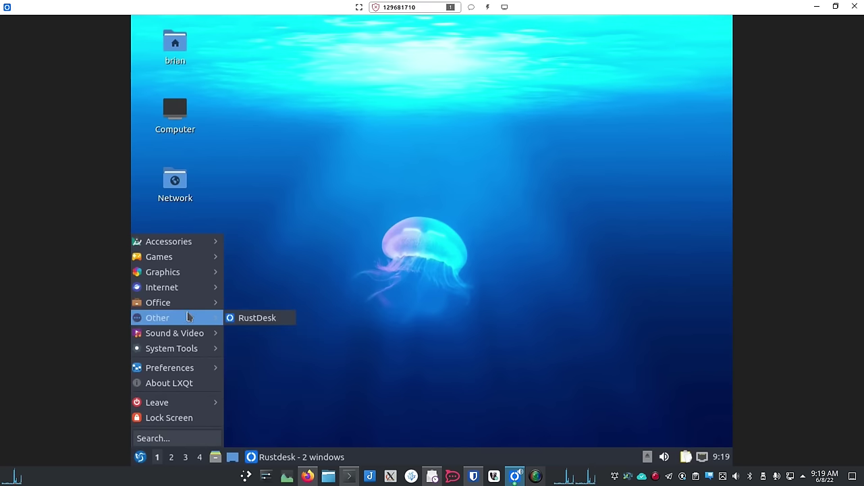
pyautogui.moveTo(198, 292)
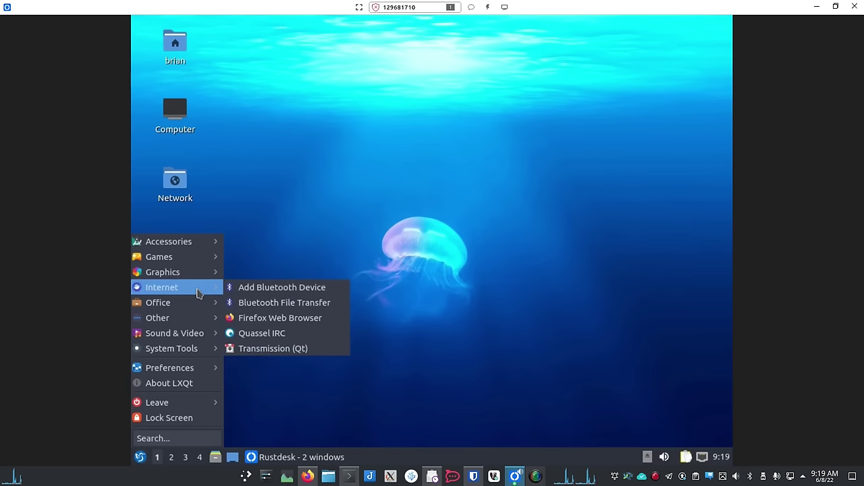
pyautogui.click(264, 328)
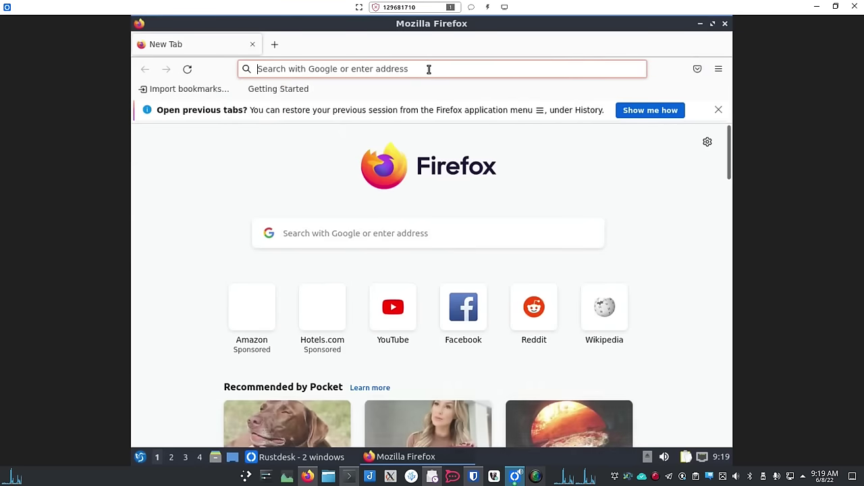
# Go to YouTube, find the Awesome Open Source channel and open its annual follow-up video
pyautogui.click(428, 69)
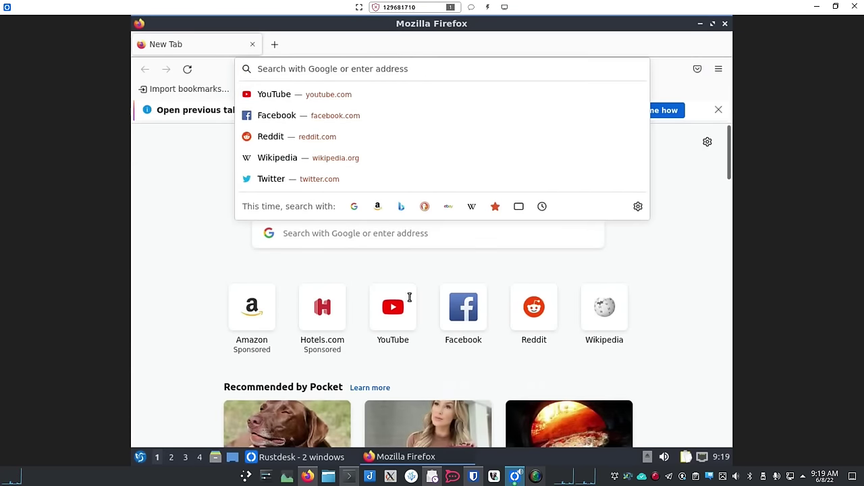
pyautogui.click(410, 309)
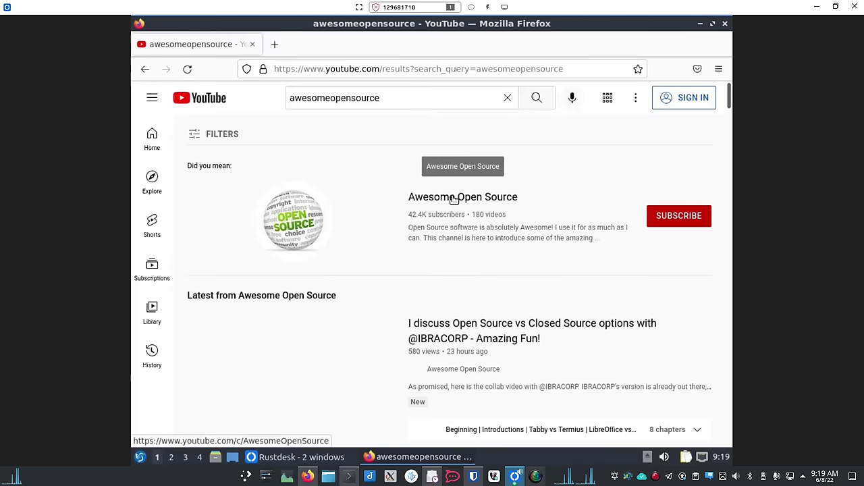
pyautogui.click(453, 198)
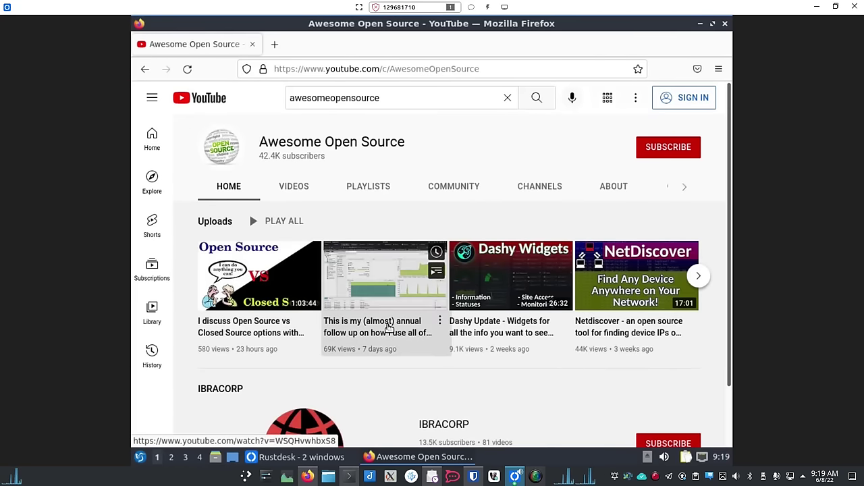
pyautogui.click(389, 328)
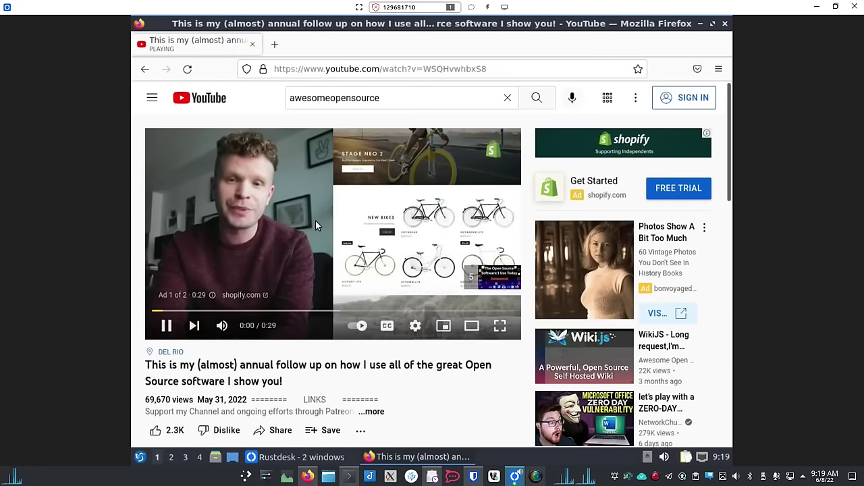
# Pause and resume the pre-roll ad, mute it, then pause it again at 0:14
pyautogui.click(166, 326)
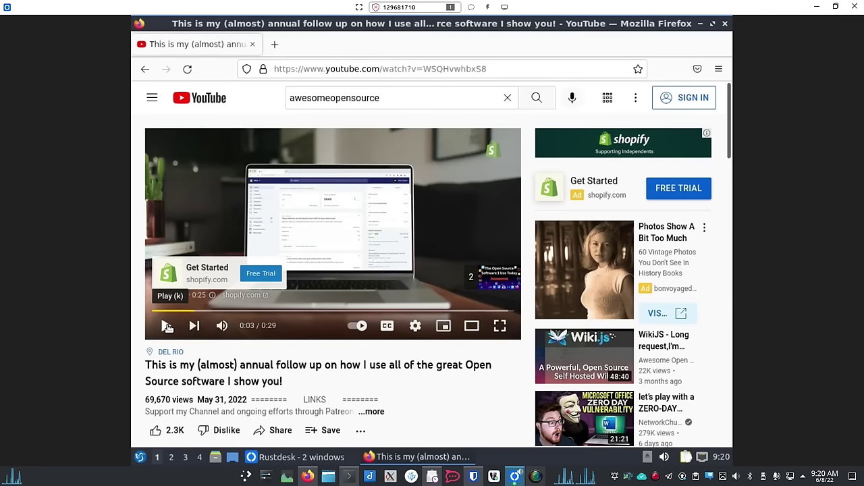
pyautogui.click(167, 327)
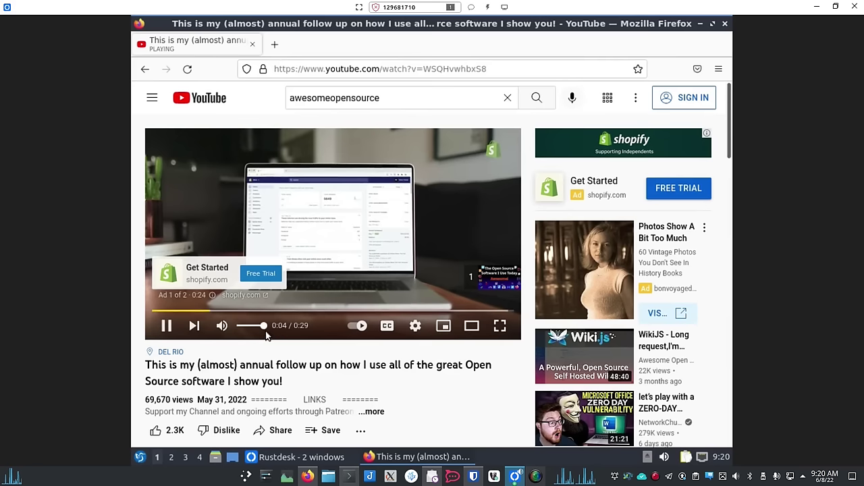
pyautogui.click(229, 327)
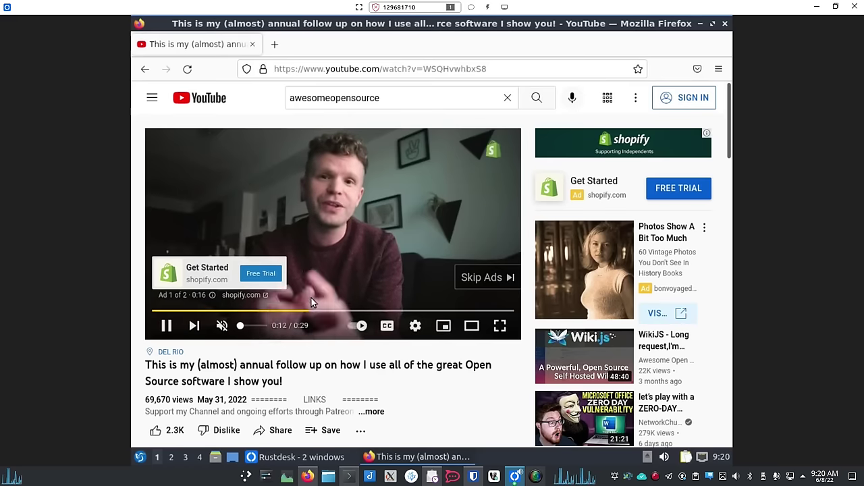
pyautogui.click(166, 327)
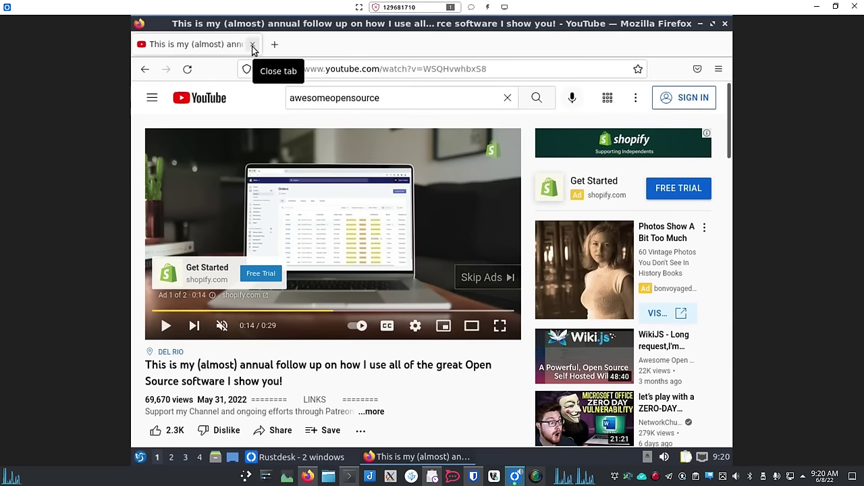
# Switch Show remote cursor on, then off again, and reopen the display menu
pyautogui.click(505, 8)
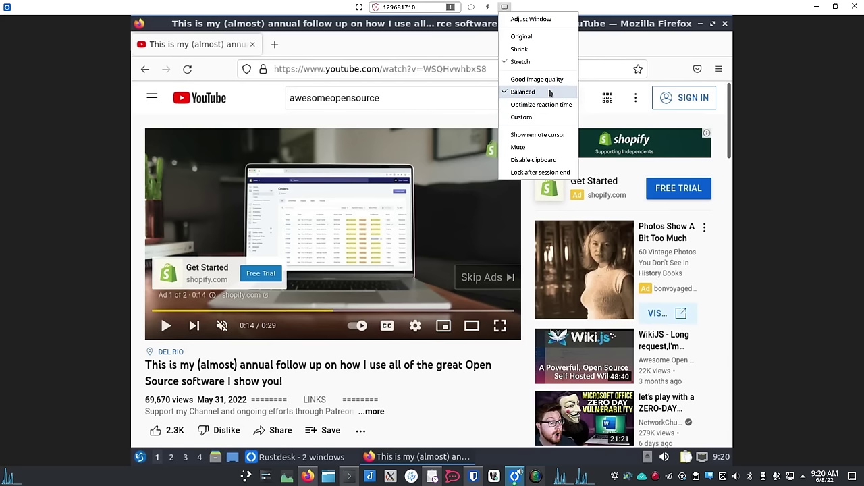
pyautogui.click(546, 134)
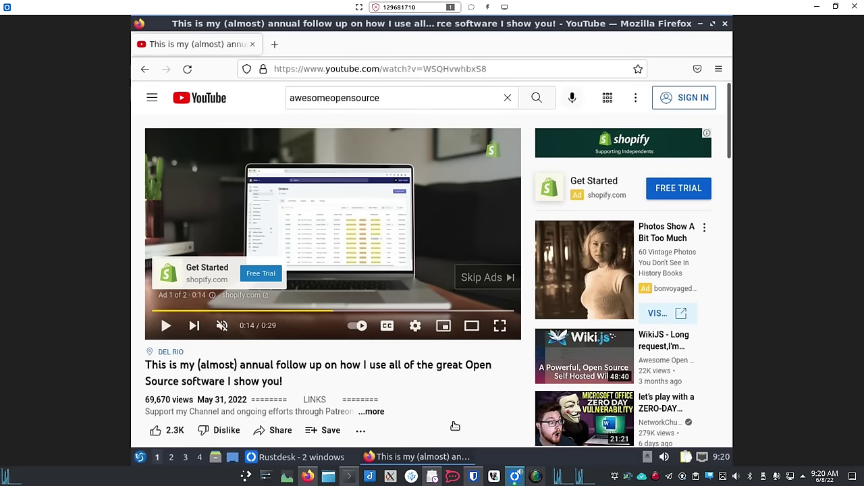
pyautogui.click(504, 7)
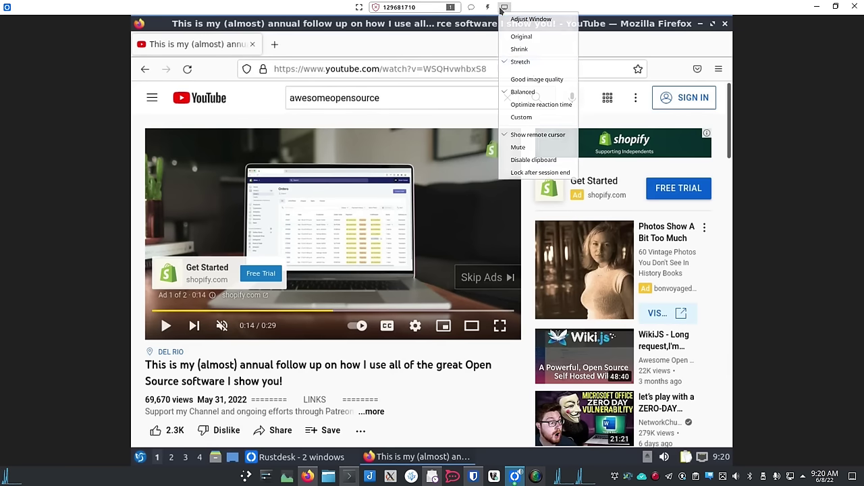
pyautogui.click(541, 137)
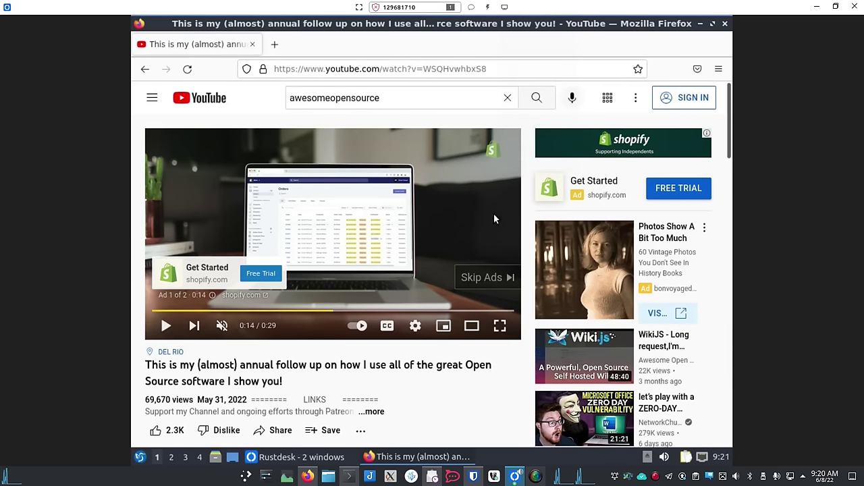
pyautogui.click(504, 9)
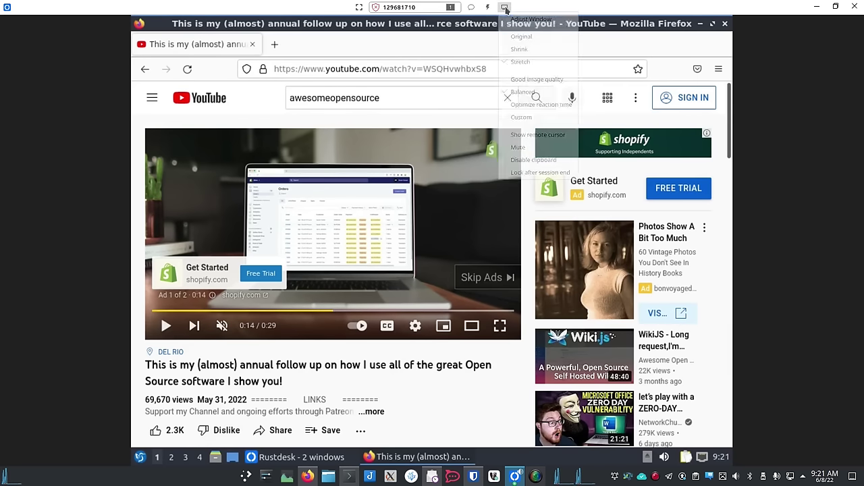
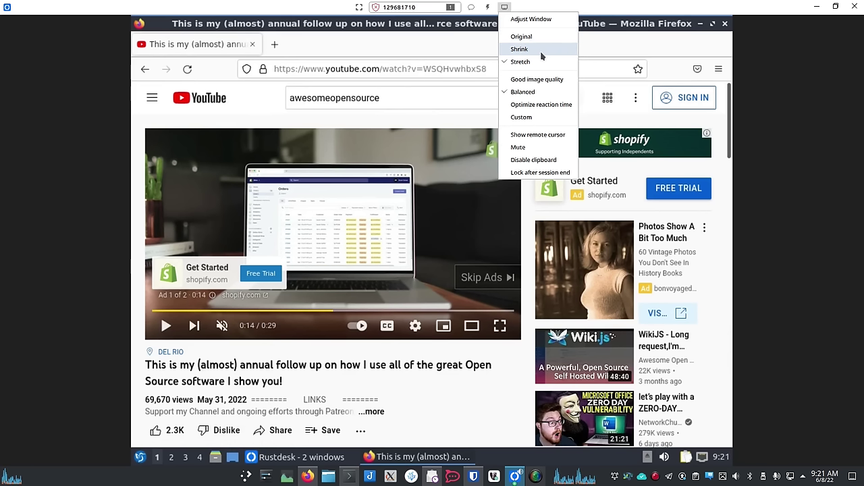
# Show the remote desktop at original size and look through the display and actions menus
pyautogui.click(543, 42)
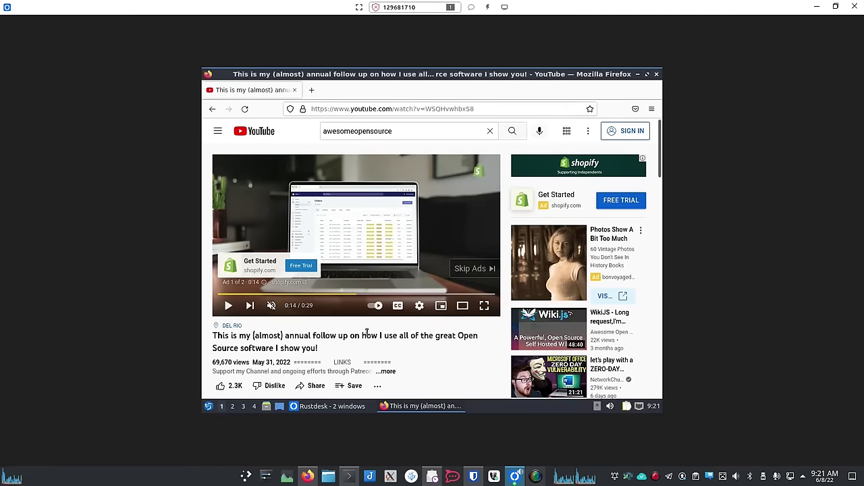
pyautogui.click(505, 7)
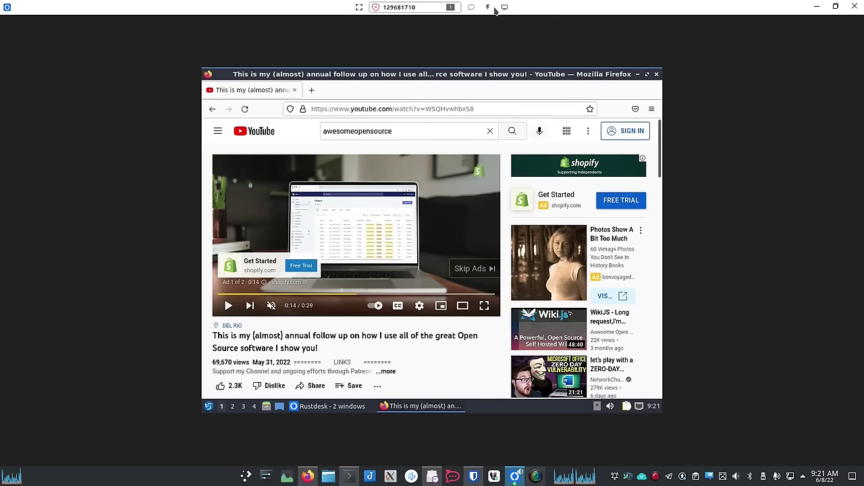
pyautogui.click(486, 8)
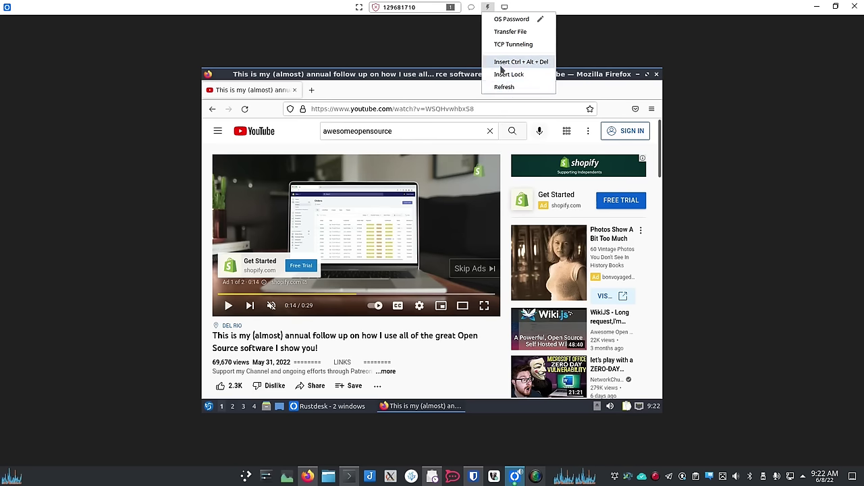
# Open and hide the chat, then shrink the session out of full screen into a window
pyautogui.click(472, 8)
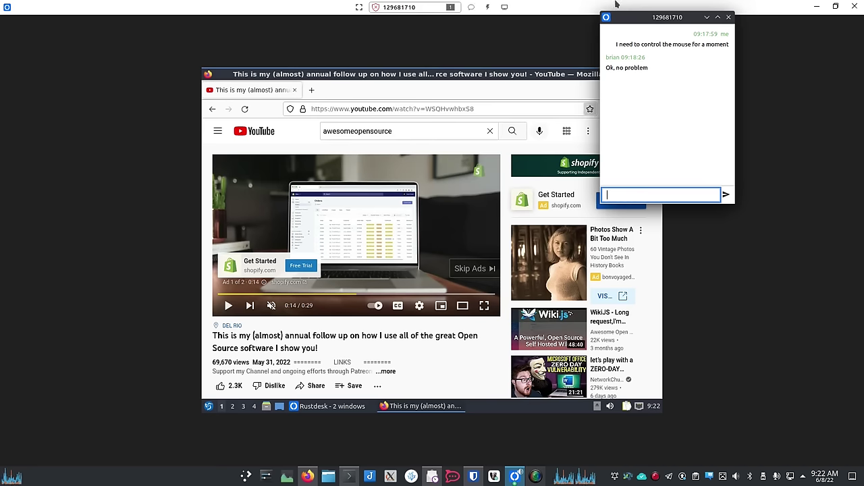
pyautogui.click(590, 5)
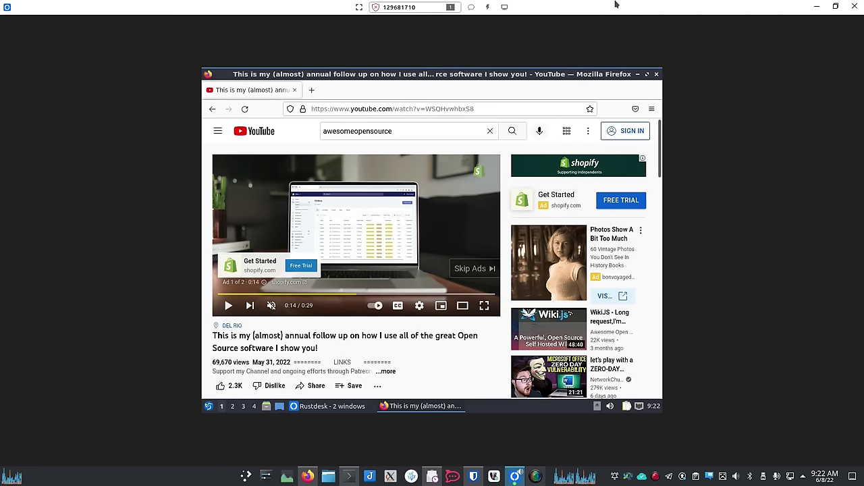
pyautogui.moveTo(610, 8); pyautogui.dragTo(515, 7)
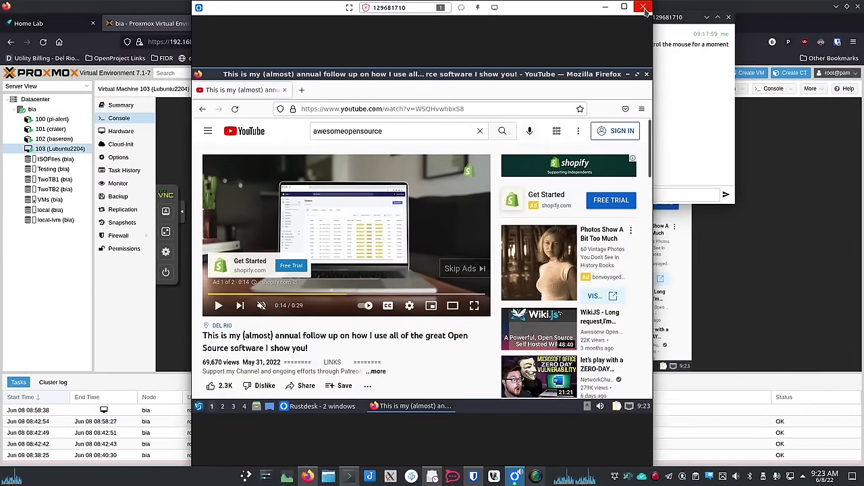
# Close the remote session and chat, then rename the Mac session card to the owner's iMac
pyautogui.click(644, 8)
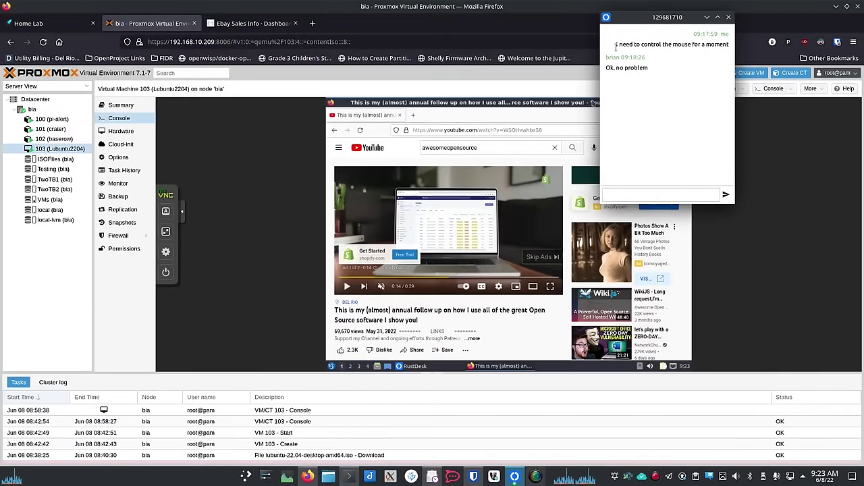
pyautogui.click(729, 17)
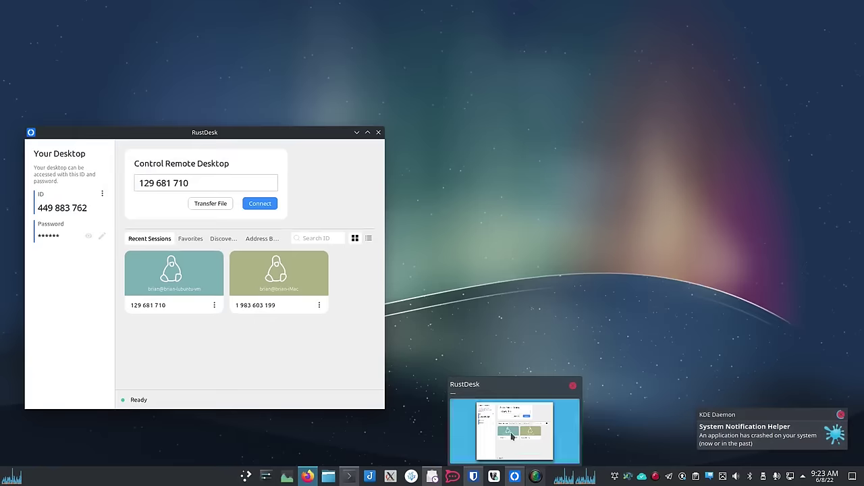
pyautogui.click(513, 422)
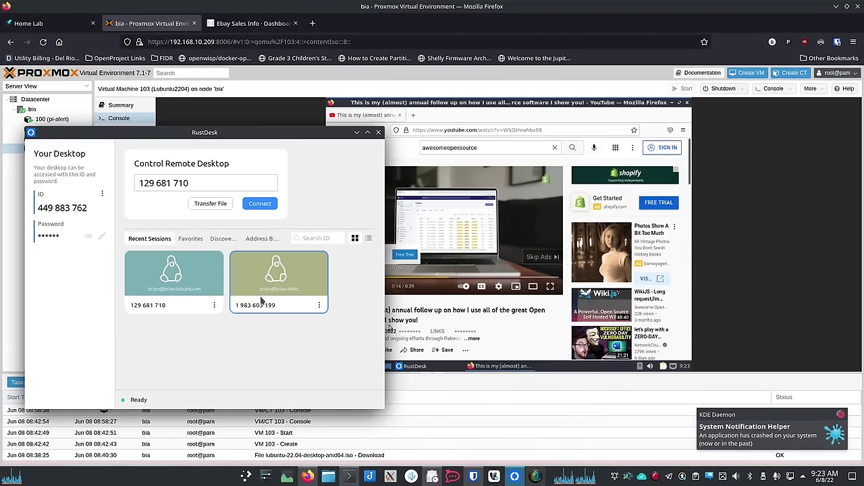
pyautogui.click(320, 306)
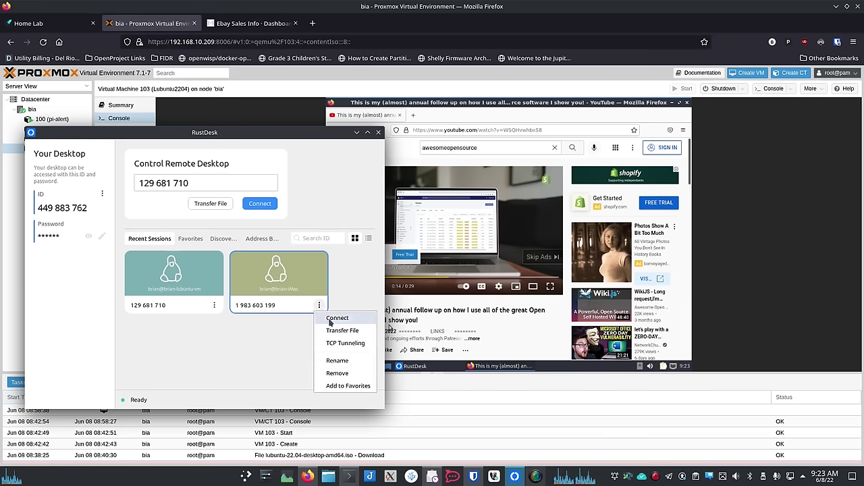
pyautogui.click(337, 361)
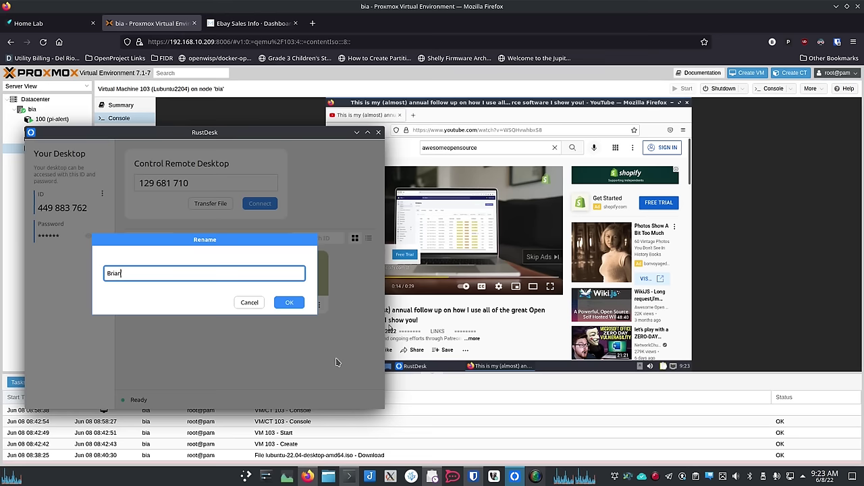
pyautogui.write("Brian's iMac")
pyautogui.press('Return')
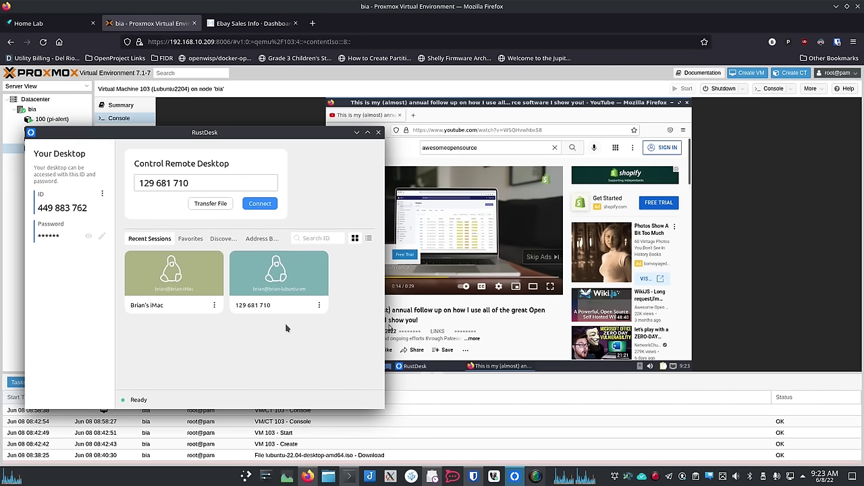
# Rename the Lubuntu session card to 'Lubuntu VM' and return to the browser
pyautogui.click(319, 305)
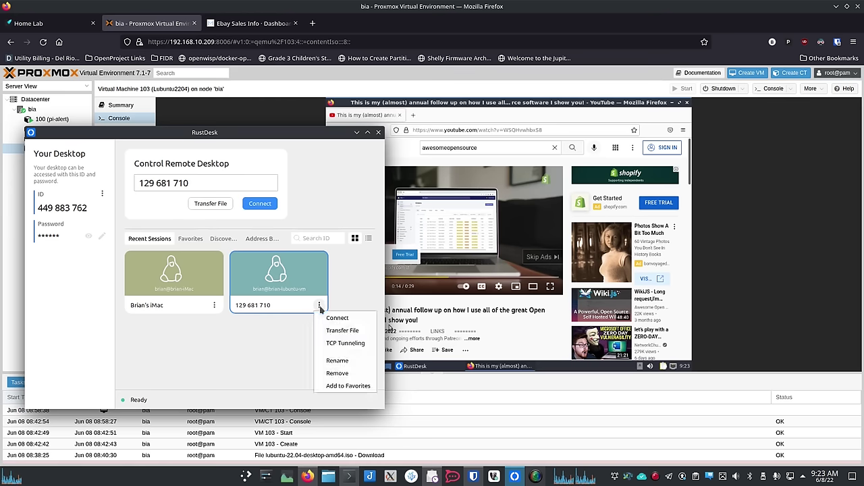
pyautogui.click(333, 361)
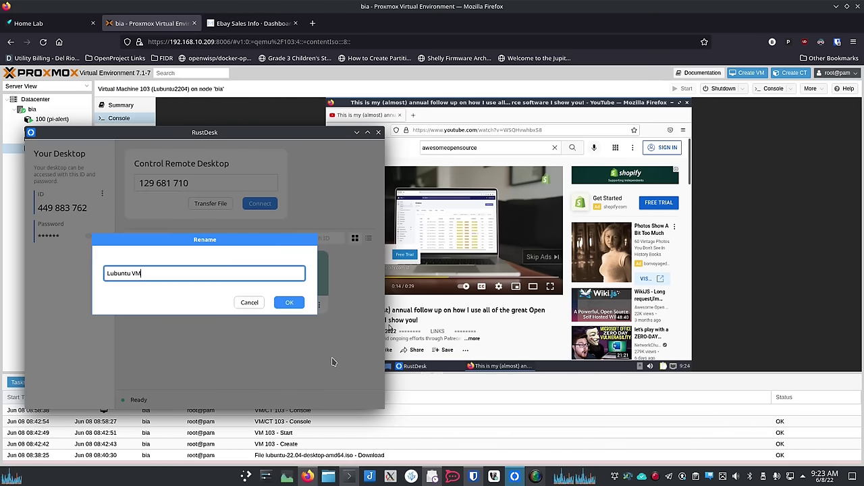
pyautogui.press('Return')
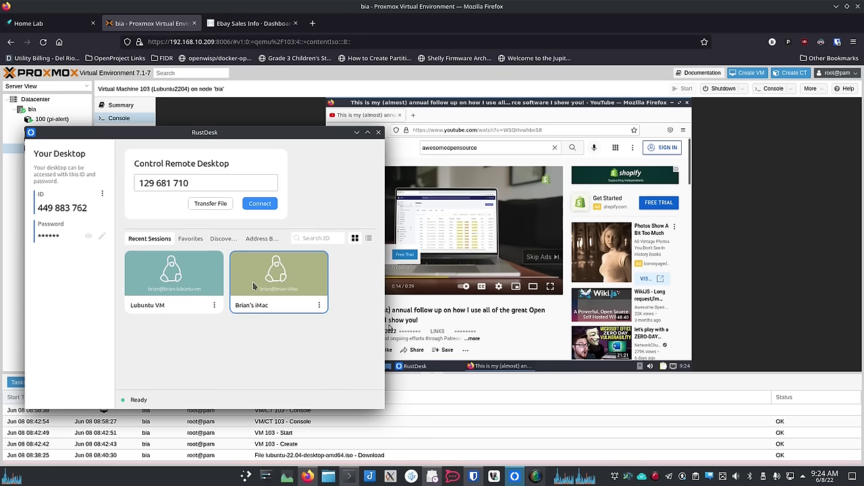
pyautogui.click(149, 23)
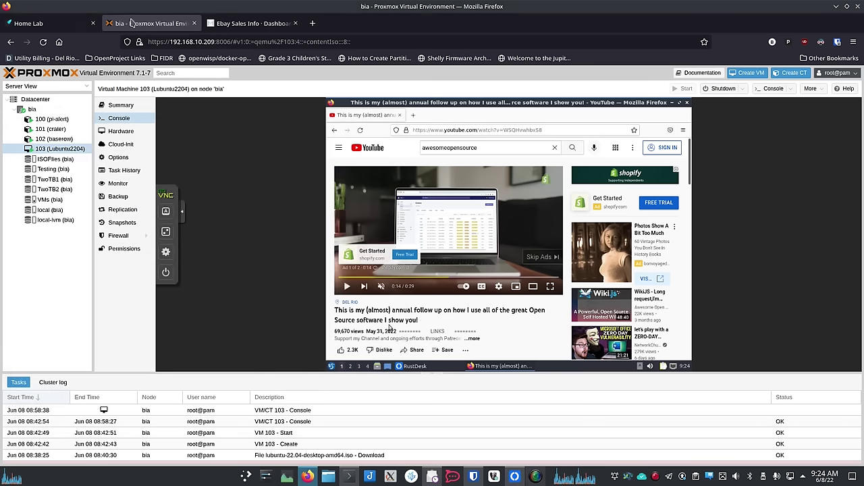
# From the Home Lab dashboard open the Aria server and expand its node to reach VM 105 (Win10)
pyautogui.click(49, 24)
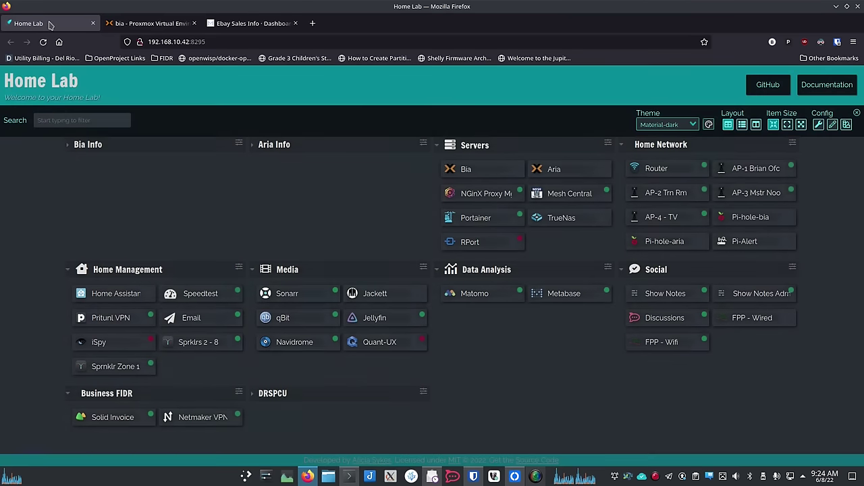
pyautogui.click(564, 170)
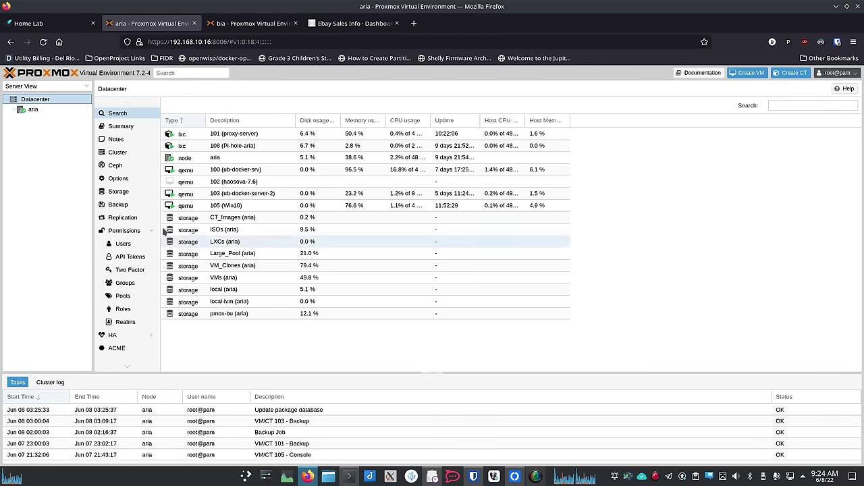
pyautogui.click(16, 113)
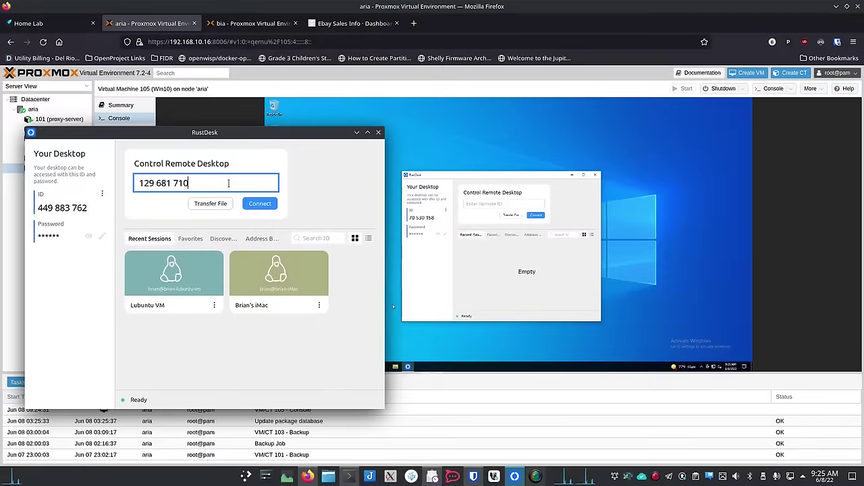
# Connect to the Windows VM's RustDesk ID with Remember password ticked
pyautogui.moveTo(190, 183); pyautogui.dragTo(107, 181)
pyautogui.write('70150')
pyautogui.write('53')
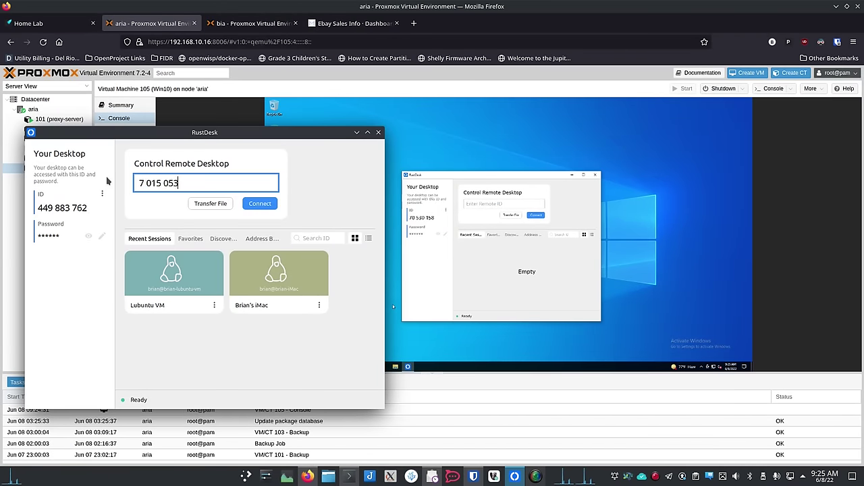
pyautogui.write('0')
pyautogui.press('BackSpace')
pyautogui.press('BackSpace')
pyautogui.press('BackSpace')
pyautogui.press('BackSpace')
pyautogui.press('BackSpace')
pyautogui.press('BackSpace')
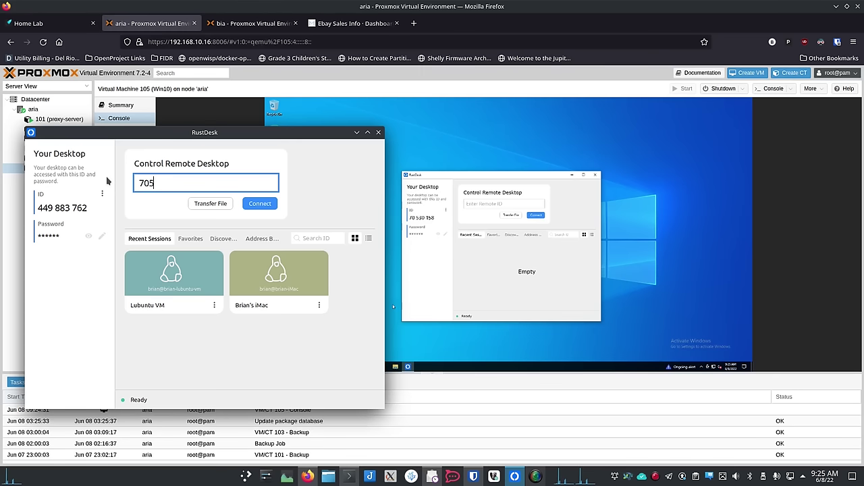
pyautogui.write('530 158')
pyautogui.press('Return')
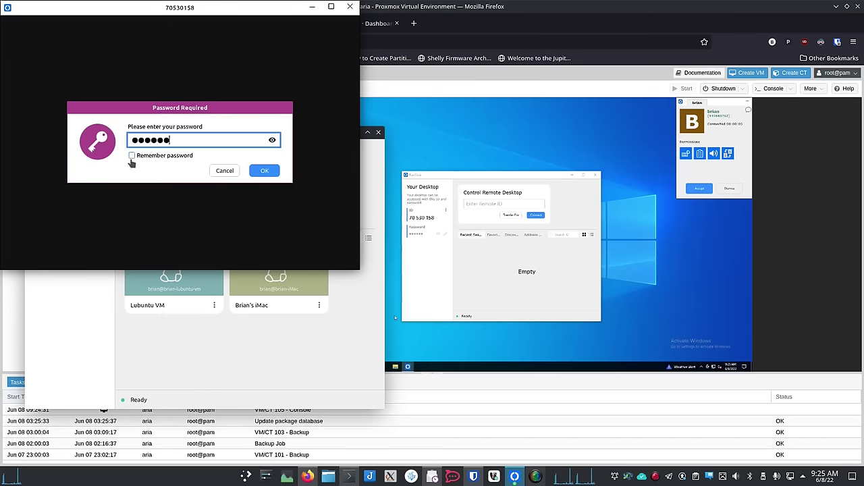
pyautogui.click(139, 158)
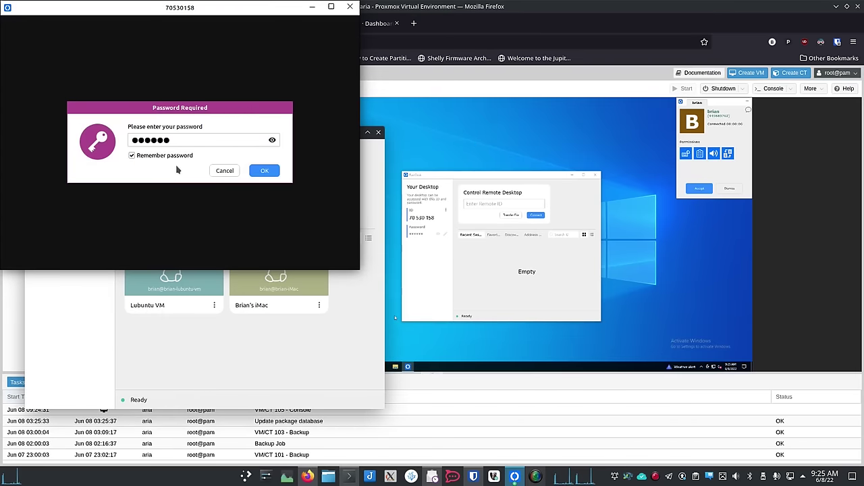
pyautogui.click(270, 172)
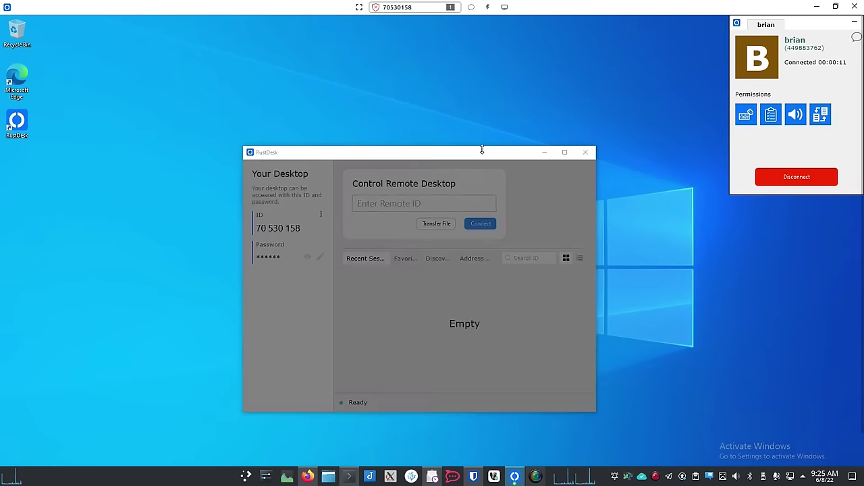
# Close the VM's own RustDesk window and check the display and actions menus
pyautogui.click(544, 158)
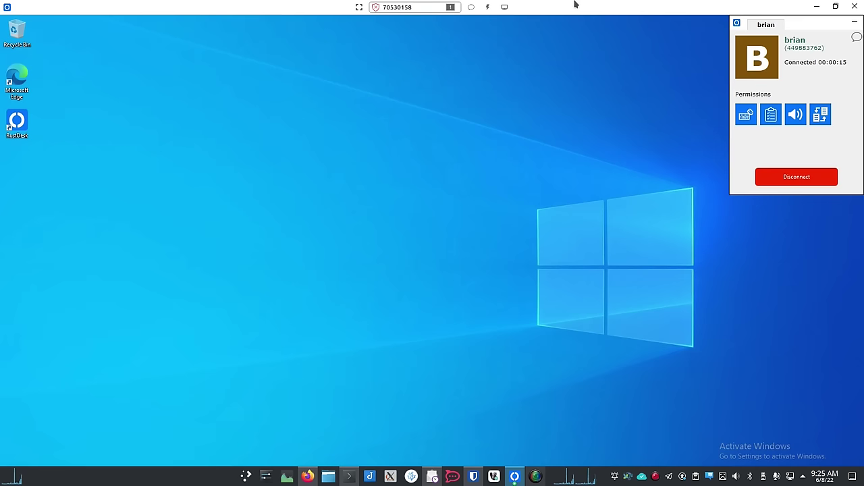
pyautogui.click(507, 7)
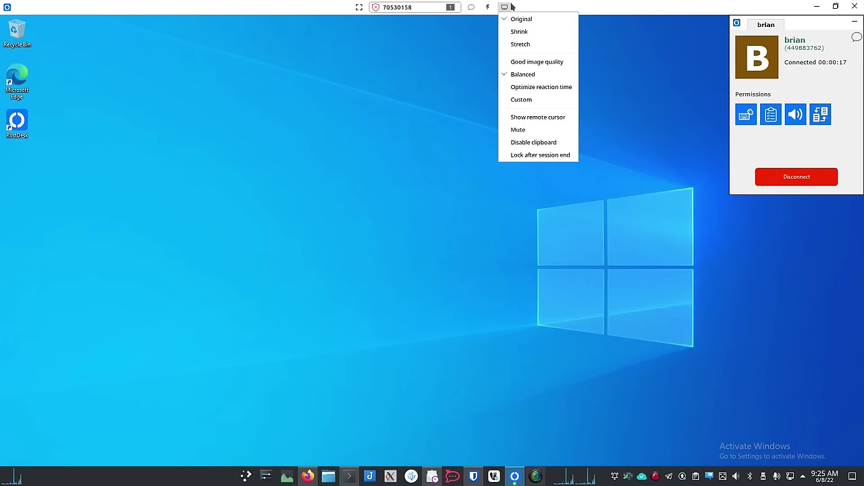
pyautogui.click(488, 7)
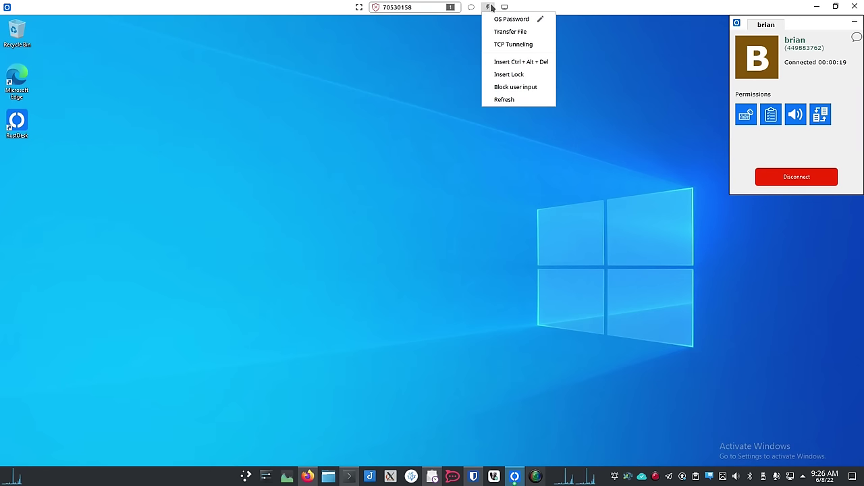
# Choose Shrink in the display menu so the whole Windows desktop and taskbar fit
pyautogui.click(527, 54)
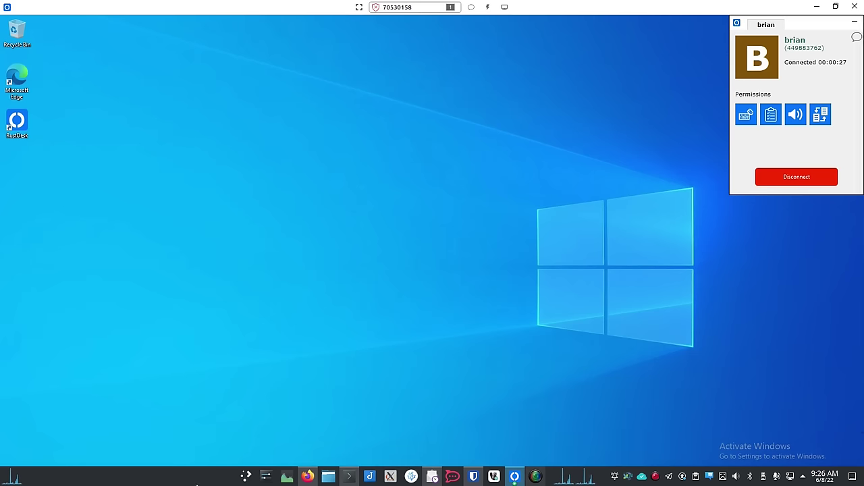
pyautogui.click(505, 8)
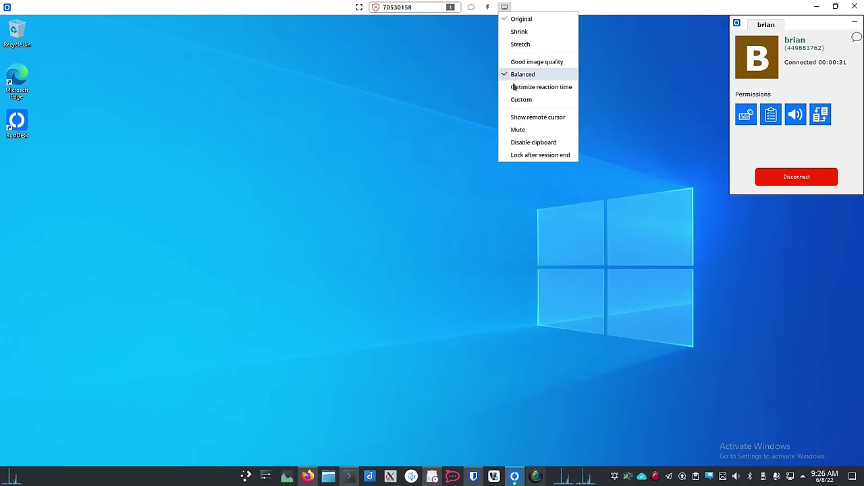
pyautogui.click(533, 45)
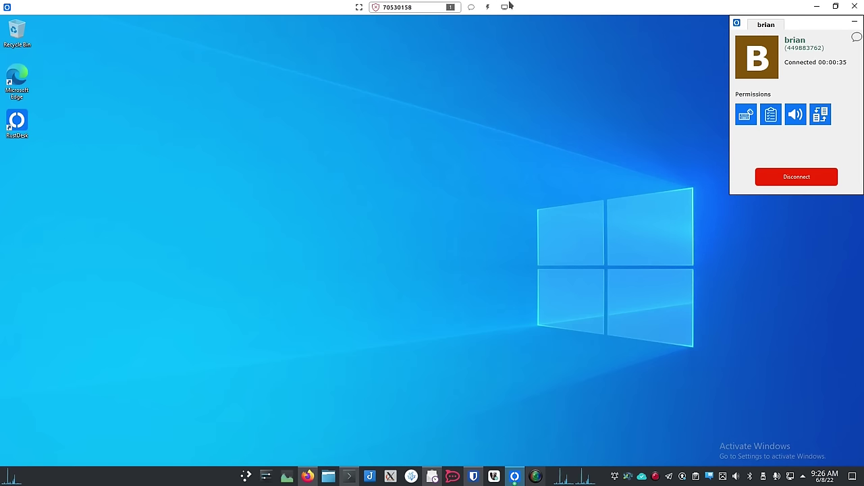
pyautogui.click(506, 7)
pyautogui.click(515, 31)
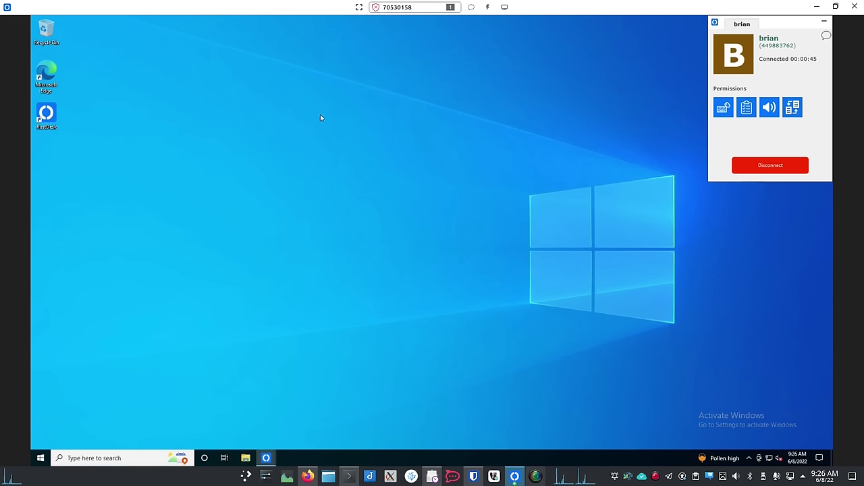
# Go full screen and move the remote File Explorer window up and to the right
pyautogui.click(359, 7)
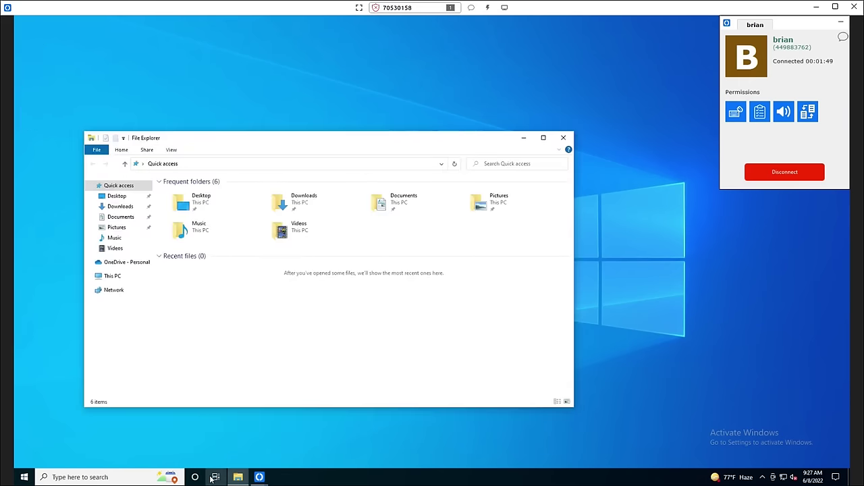
pyautogui.click(216, 478)
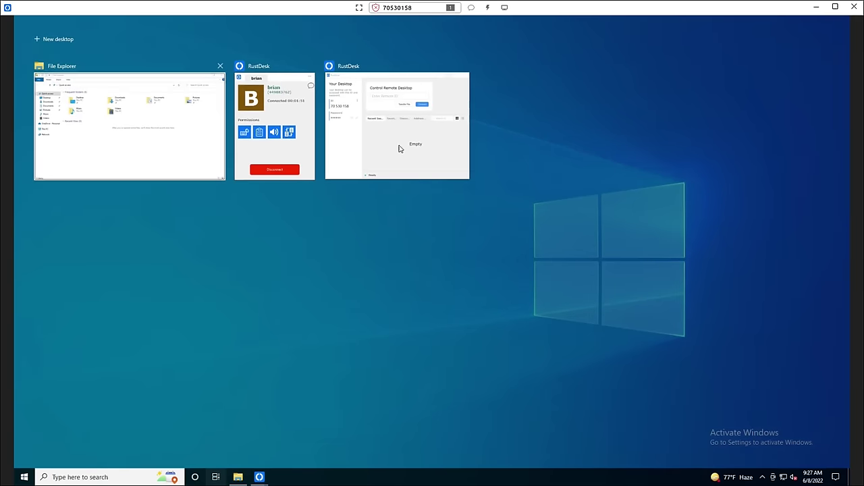
pyautogui.click(358, 299)
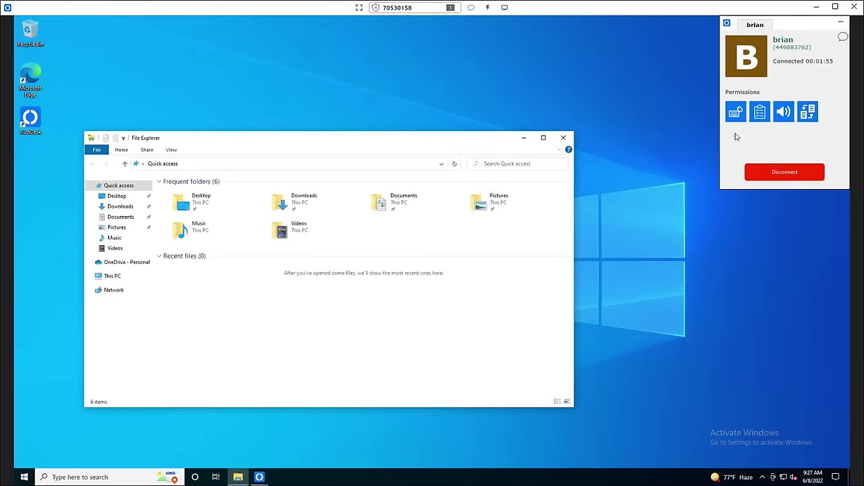
pyautogui.moveTo(406, 141); pyautogui.dragTo(454, 110)
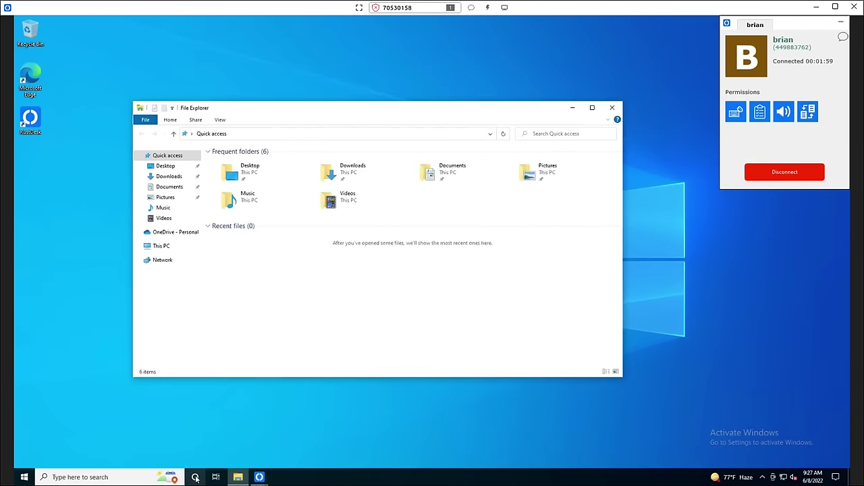
pyautogui.moveTo(222, 483)
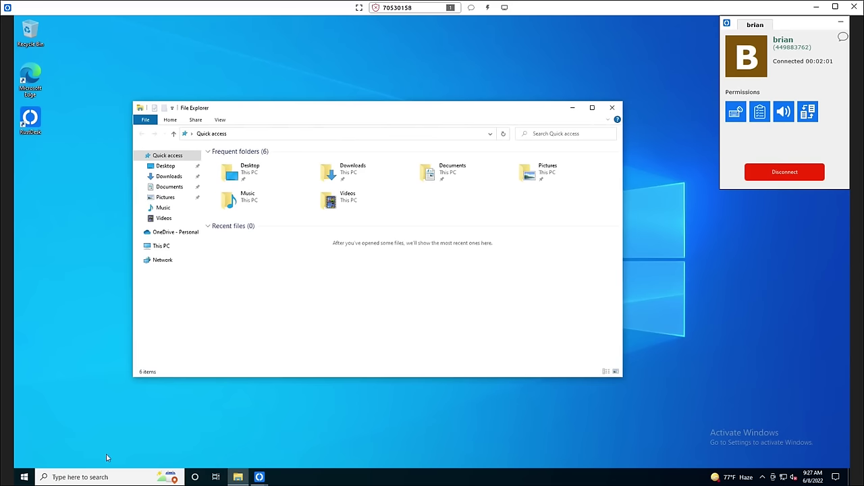
# Launch Microsoft Edge from Start and WordPad via a 'wordpad' search on the remote machine
pyautogui.click(23, 477)
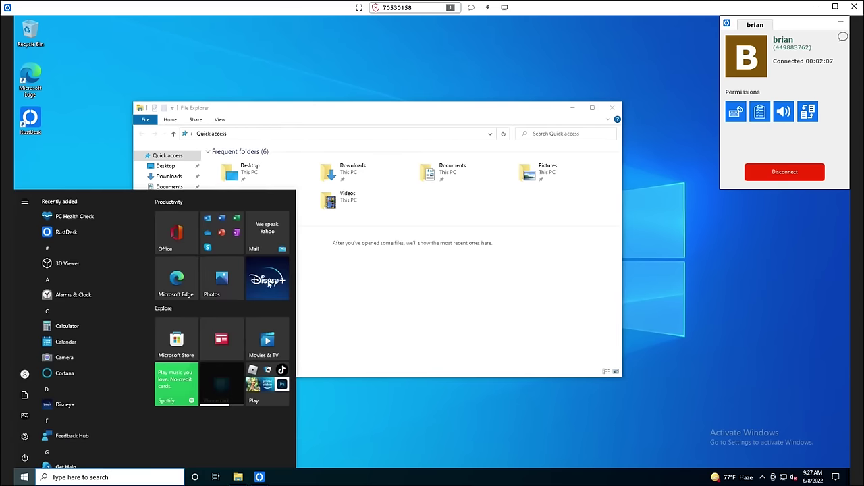
pyautogui.click(172, 289)
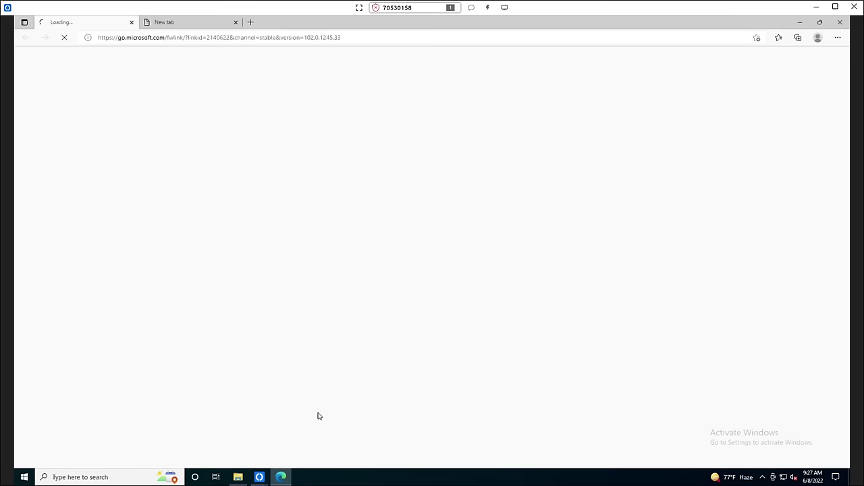
pyautogui.click(24, 477)
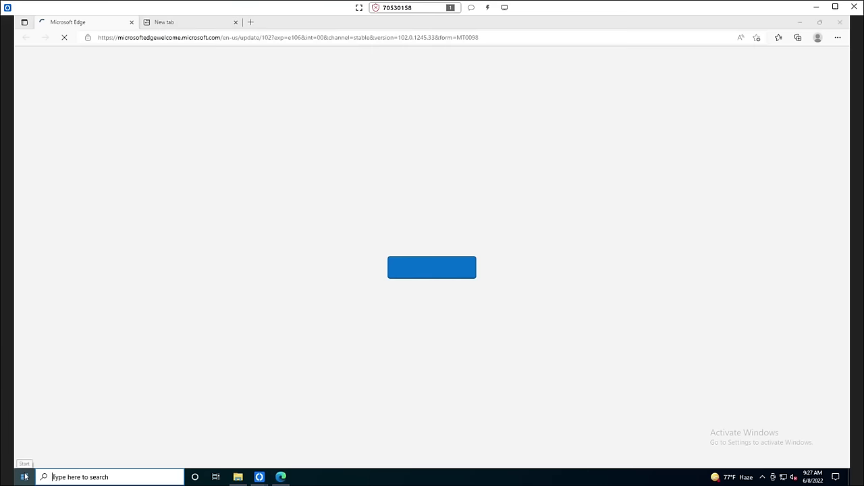
pyautogui.write('wordpad')
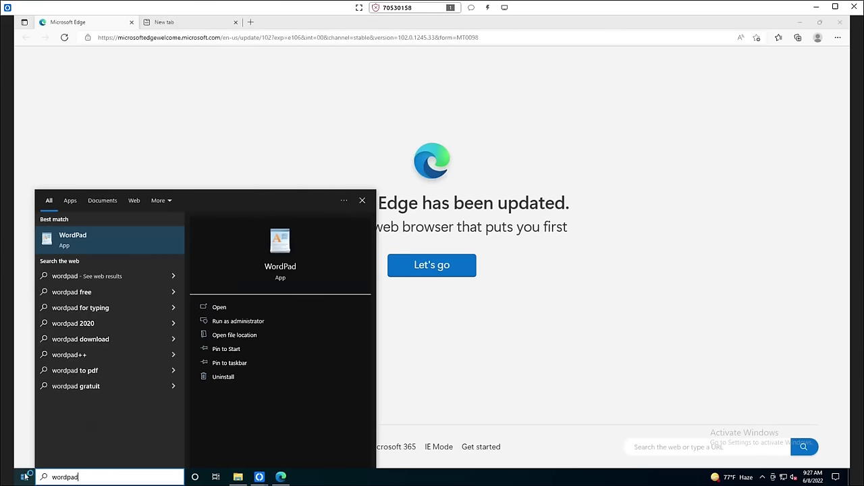
pyautogui.press('Return')
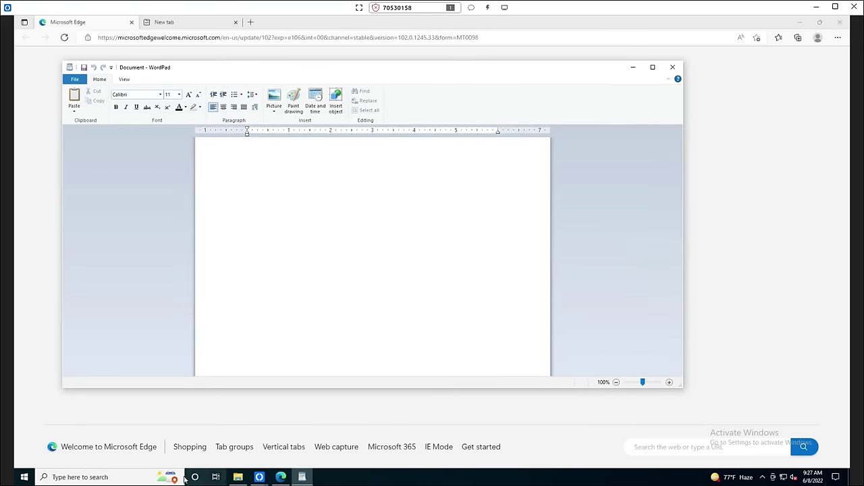
# Bring the remote RustDesk main window forward from Task View
pyautogui.click(215, 477)
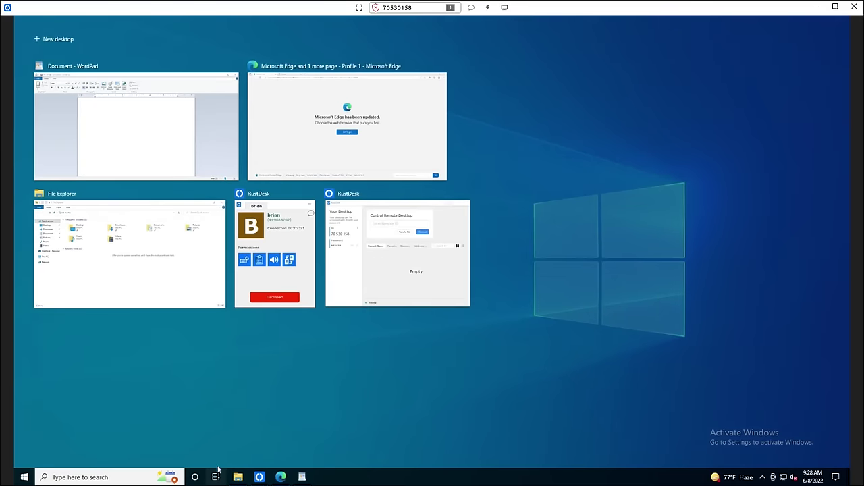
pyautogui.click(213, 478)
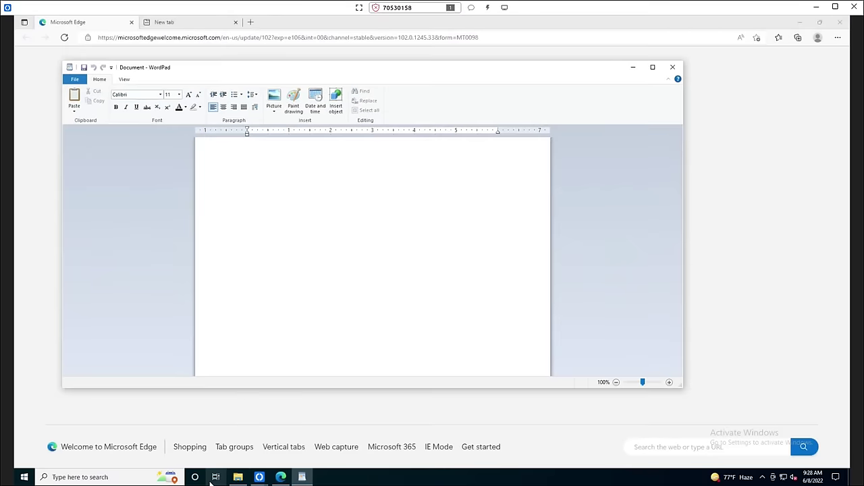
pyautogui.click(213, 476)
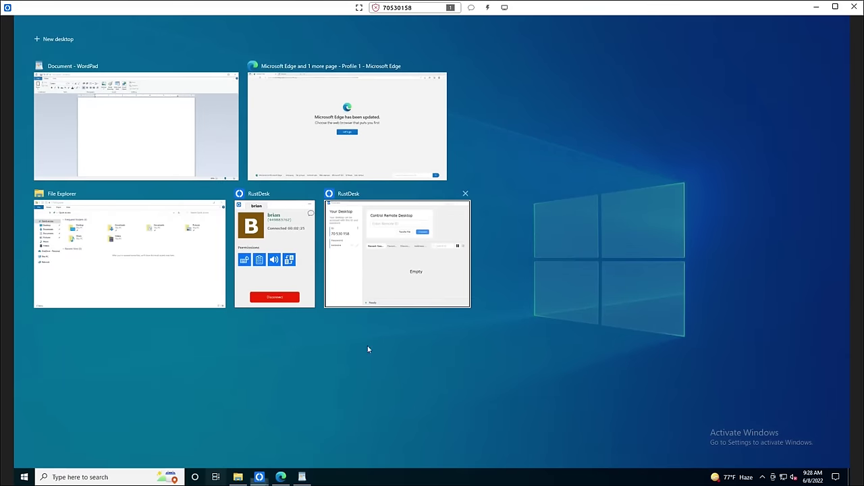
pyautogui.click(368, 349)
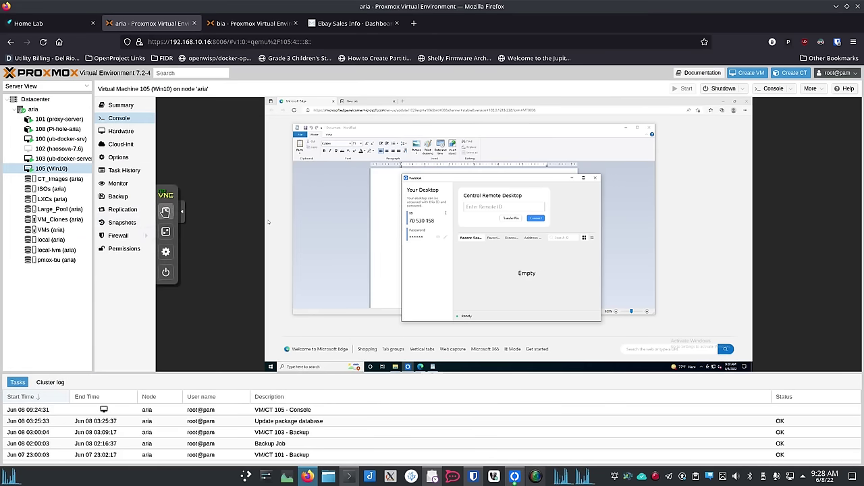
# Make the VM console full screen and press Disconnect in the incoming connection panel
pyautogui.click(165, 232)
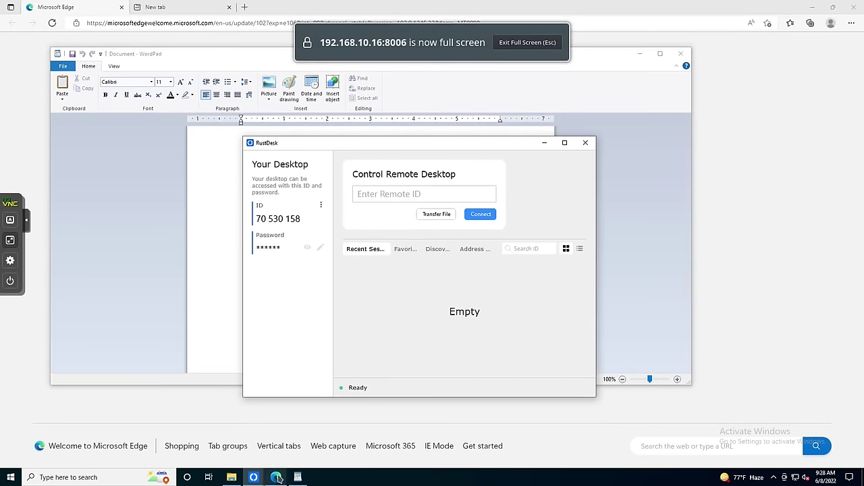
pyautogui.moveTo(277, 478)
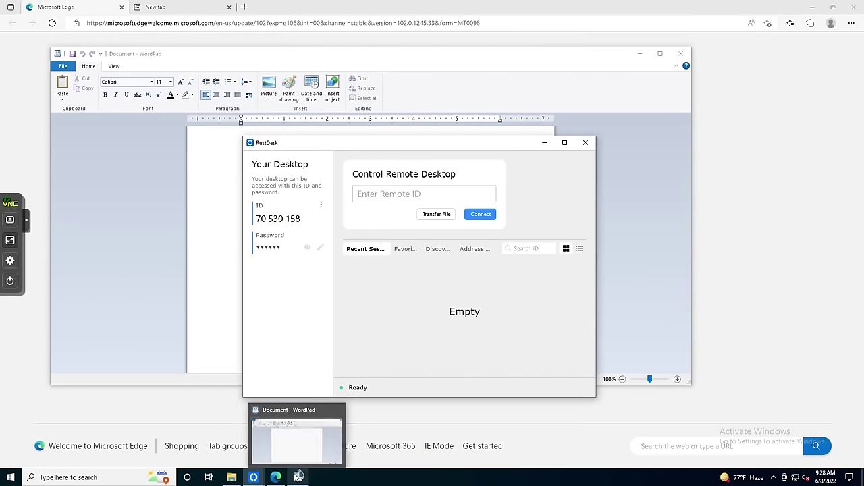
pyautogui.moveTo(311, 453)
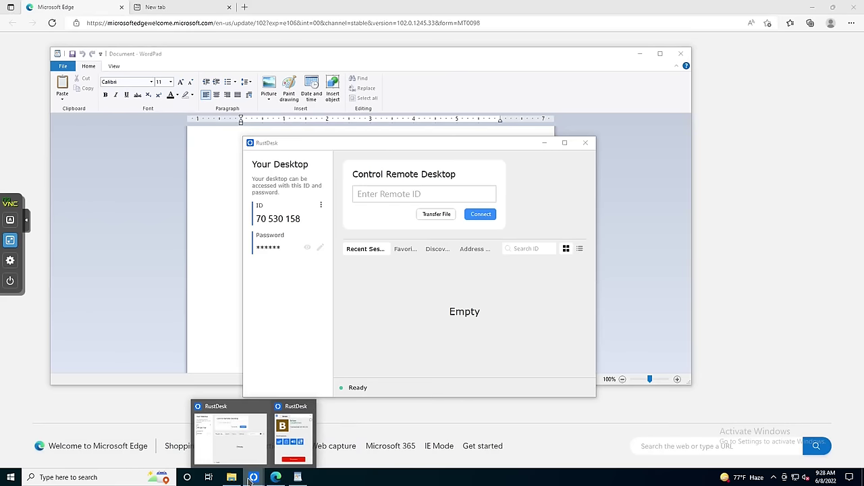
pyautogui.click(283, 458)
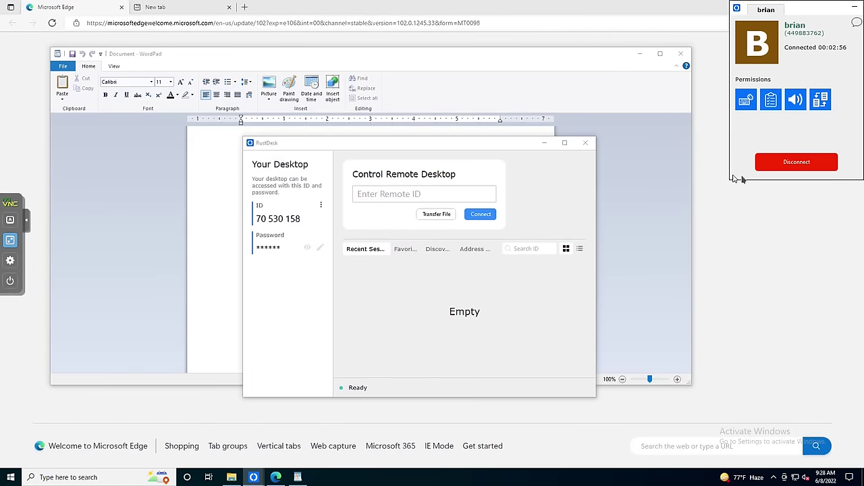
pyautogui.click(796, 162)
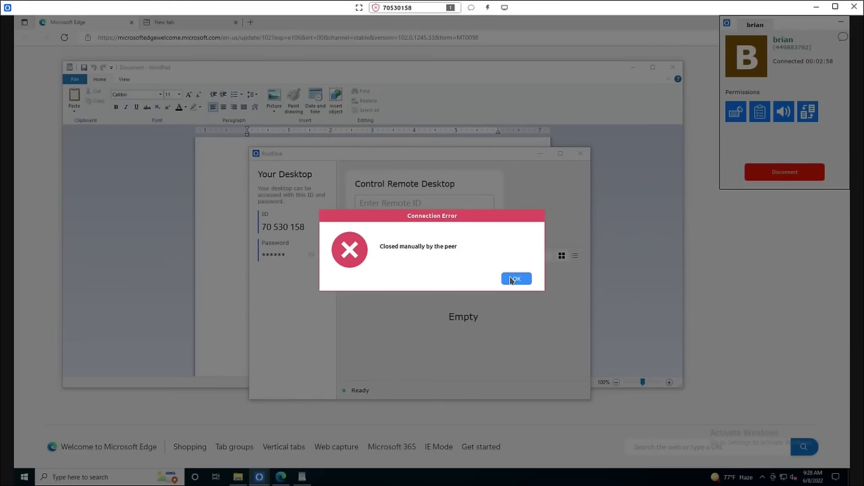
# Dismiss the Connection Error and bring the local RustDesk home window forward
pyautogui.click(513, 279)
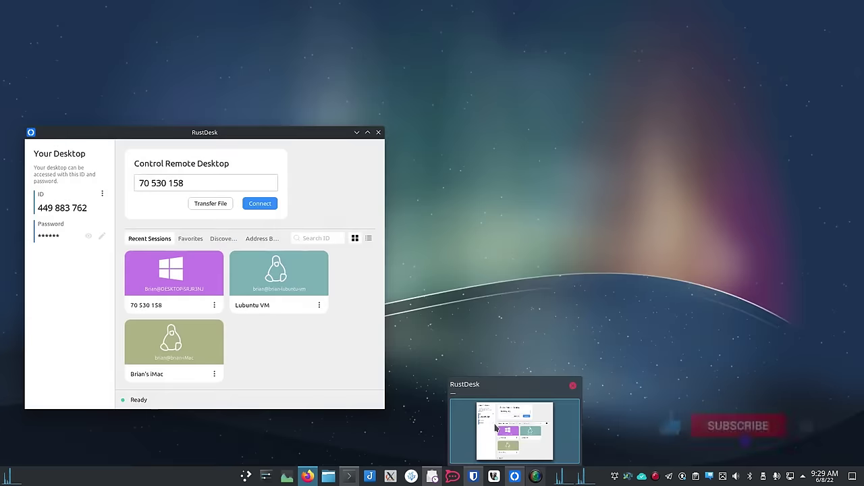
pyautogui.click(513, 422)
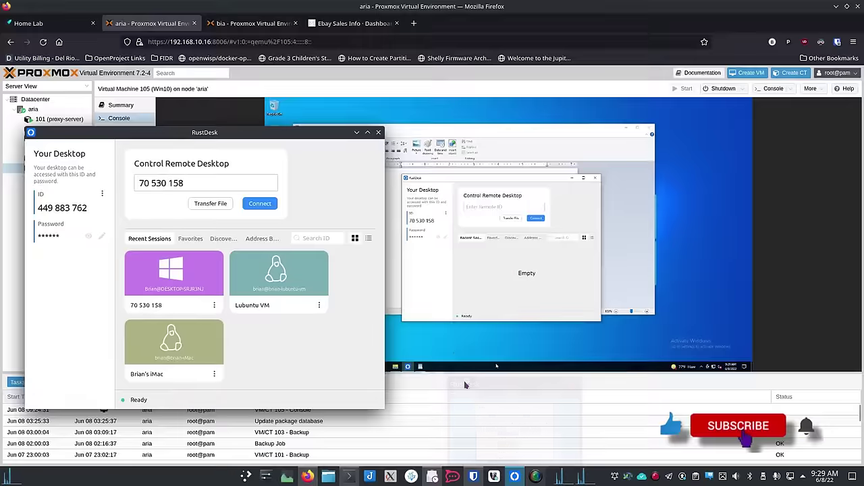